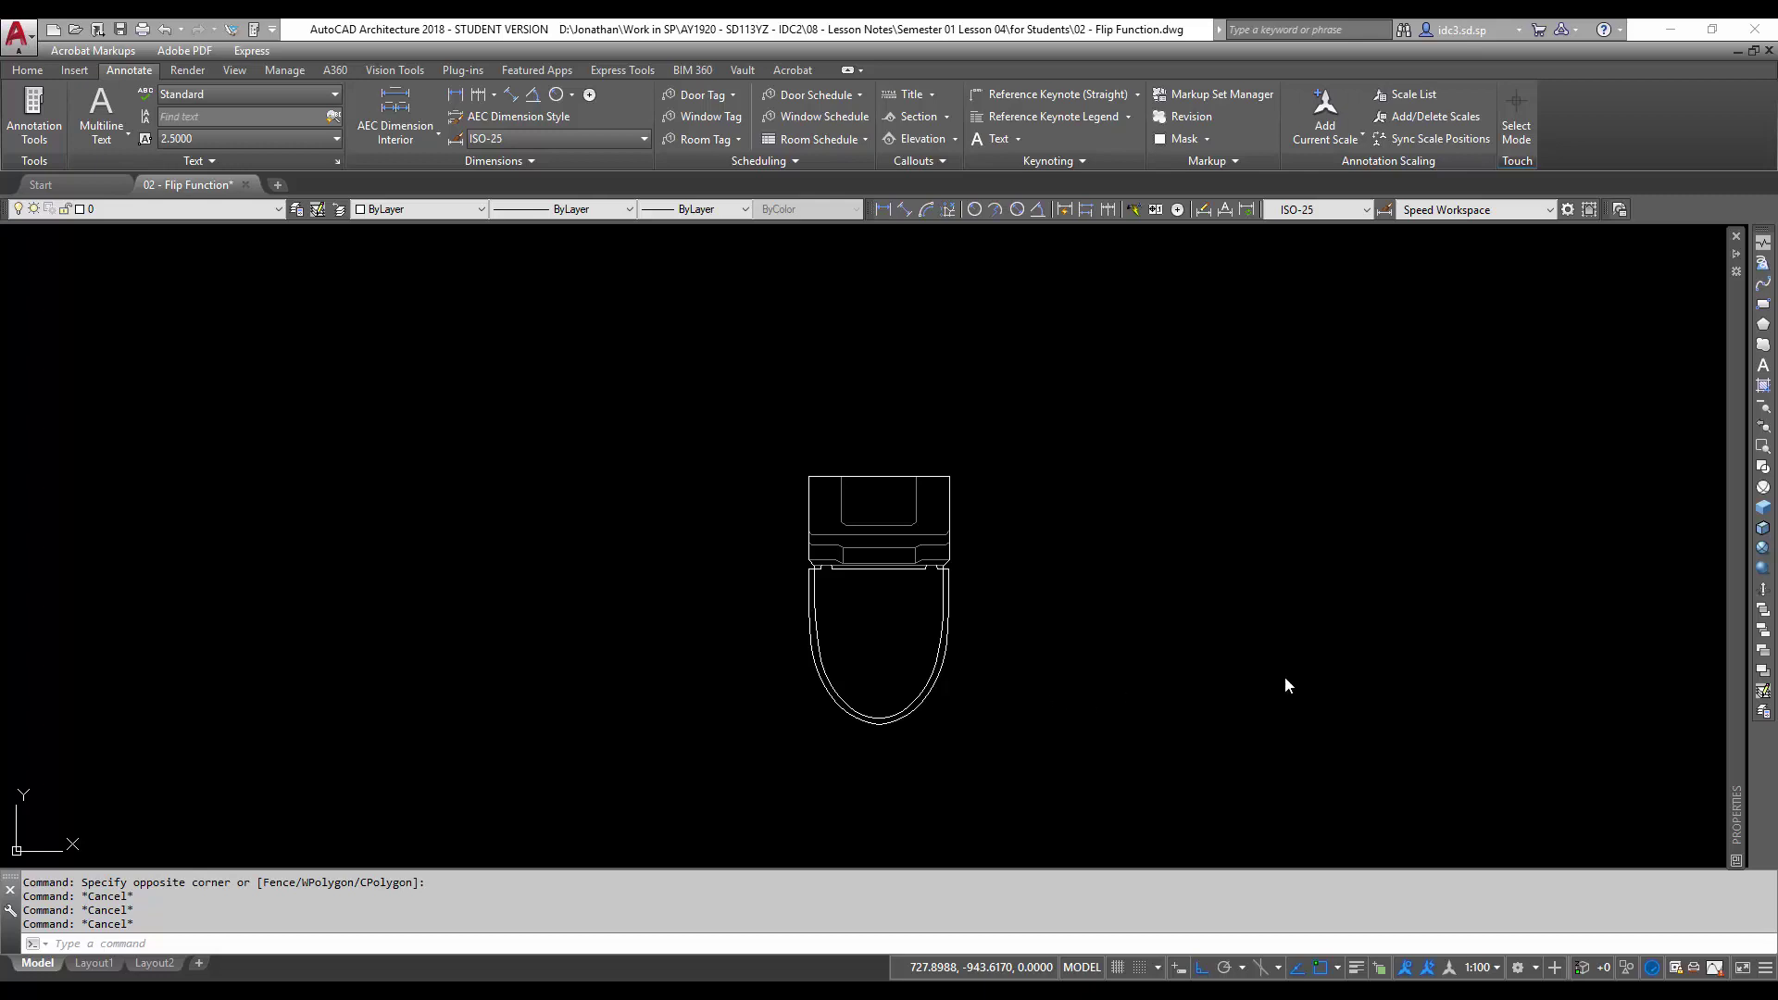
Open the drawing 02 - Flip Function.dwg.
left_click(1334, 463)
left_click(1292, 532)
key("ctrl+o")
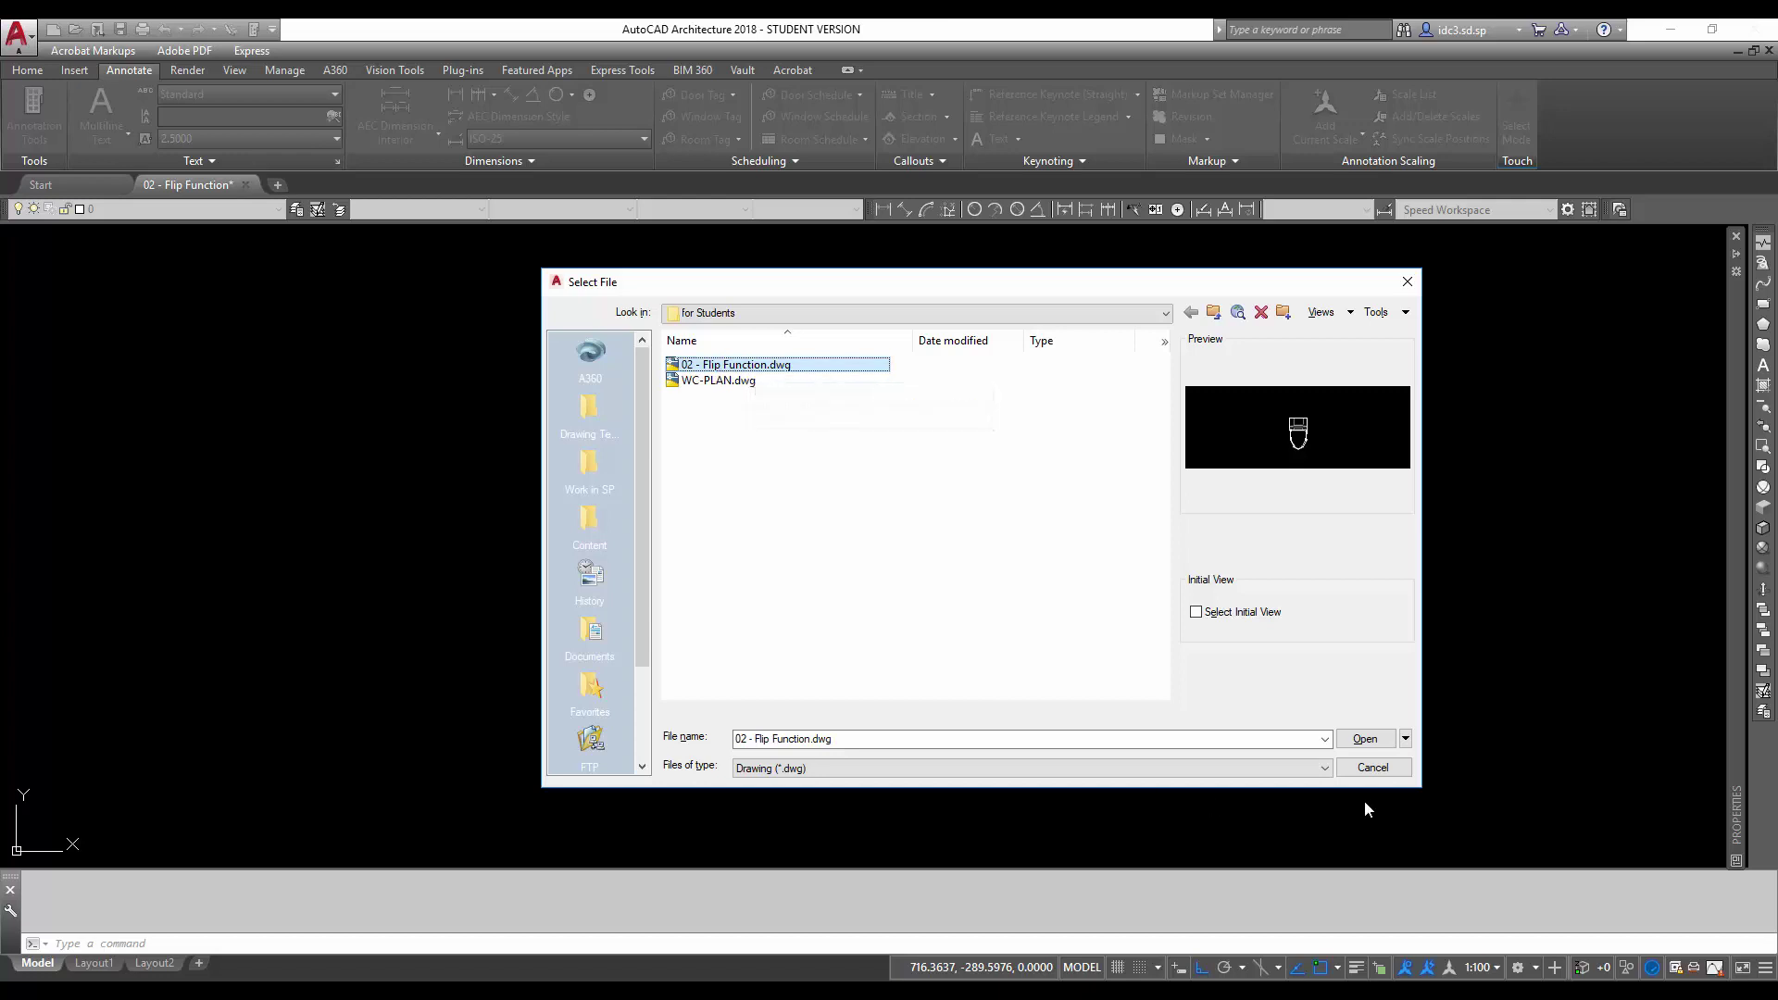
left_click(1364, 738)
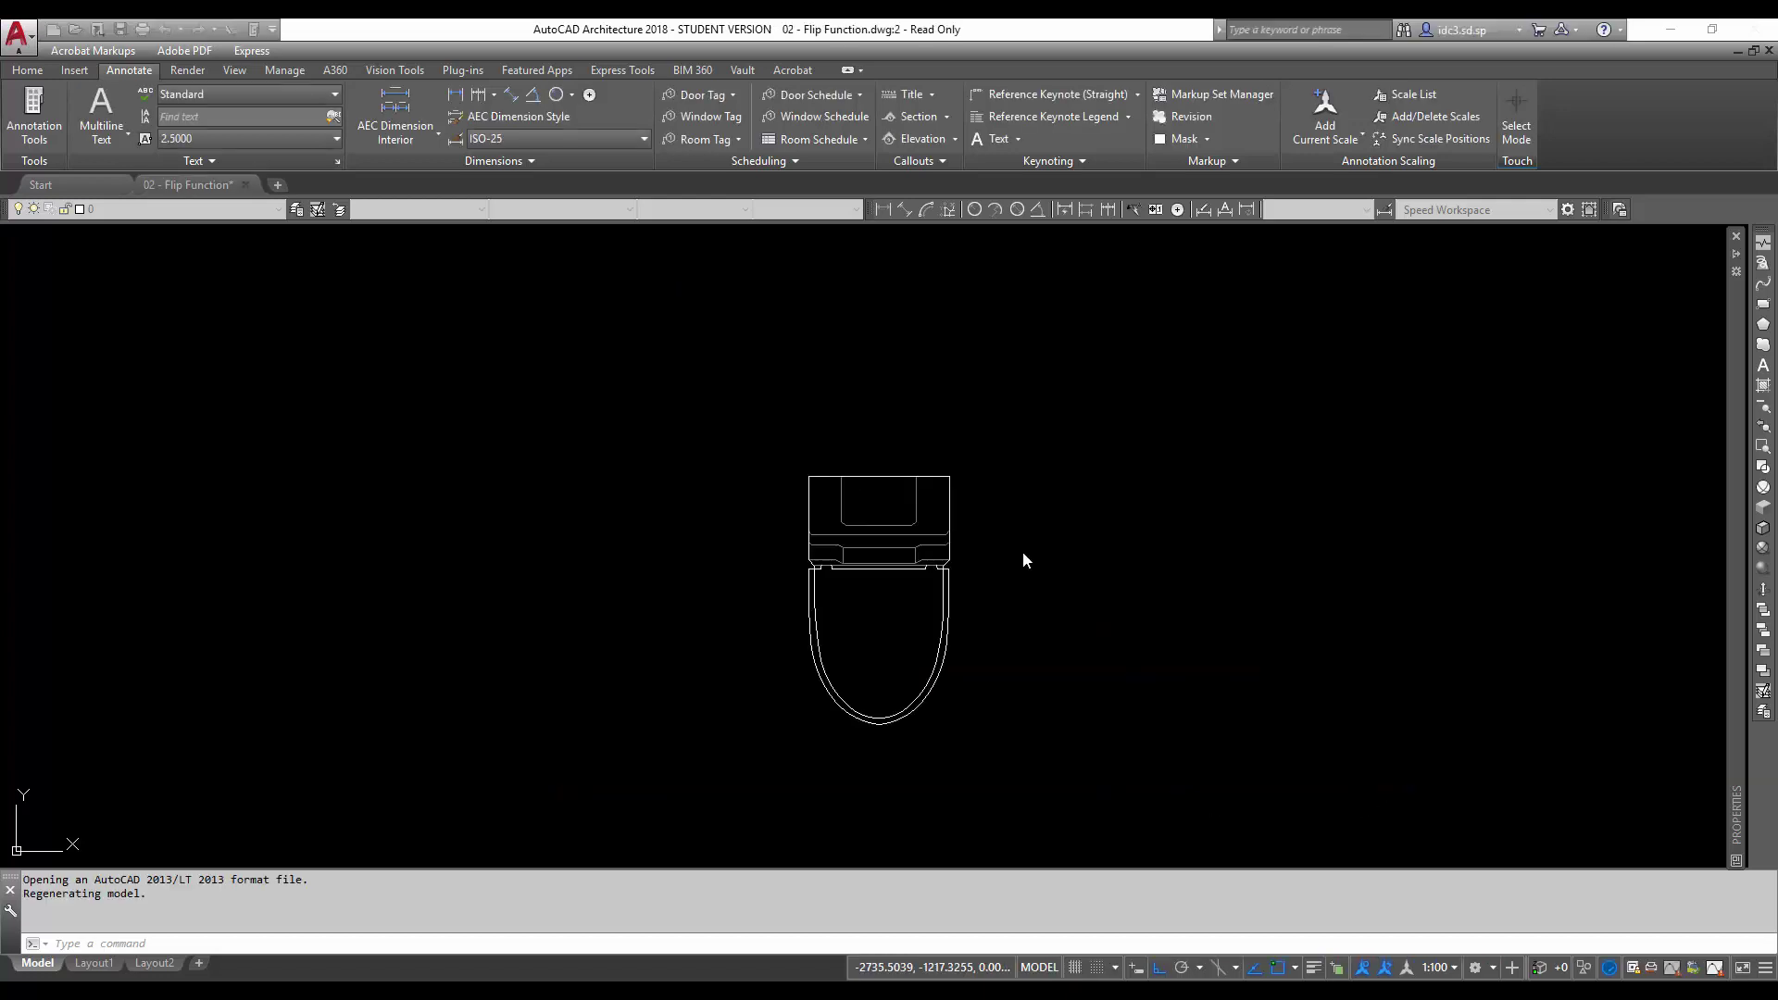
Cycle the water closet block's visibility through Front, Side, then back to Plan.
left_click(1040, 627)
left_click(945, 569)
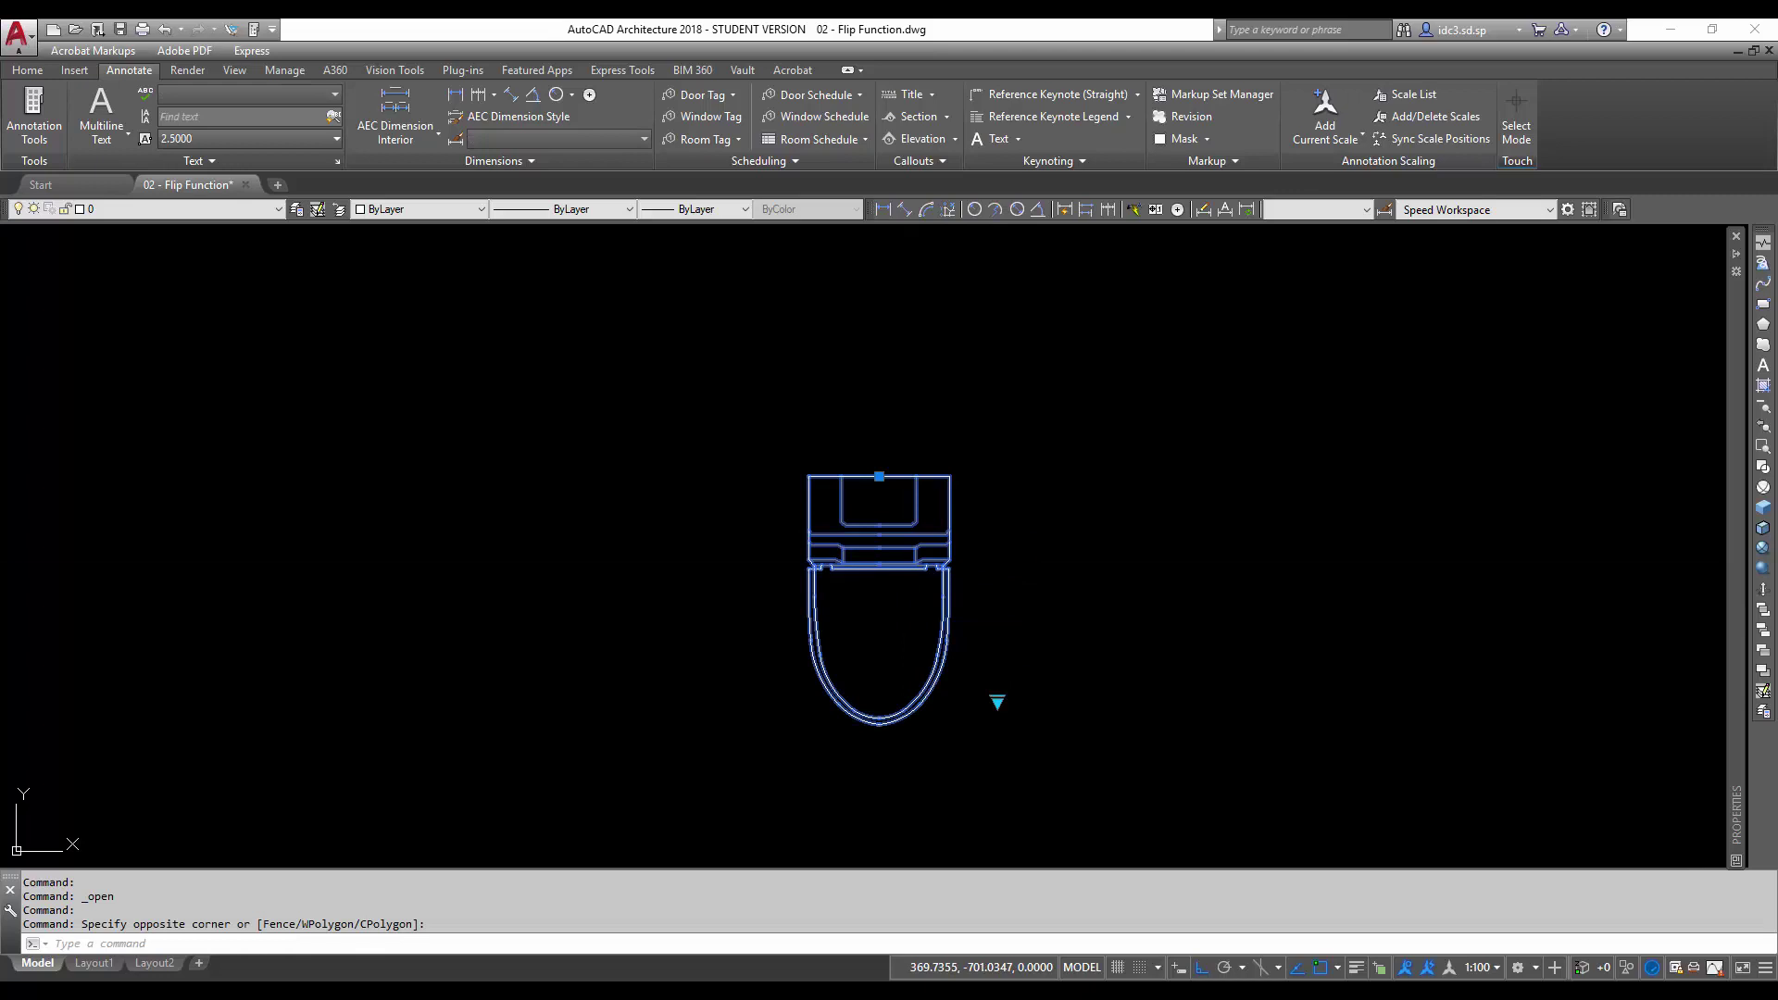
mouse_move(999, 703)
left_click(1044, 734)
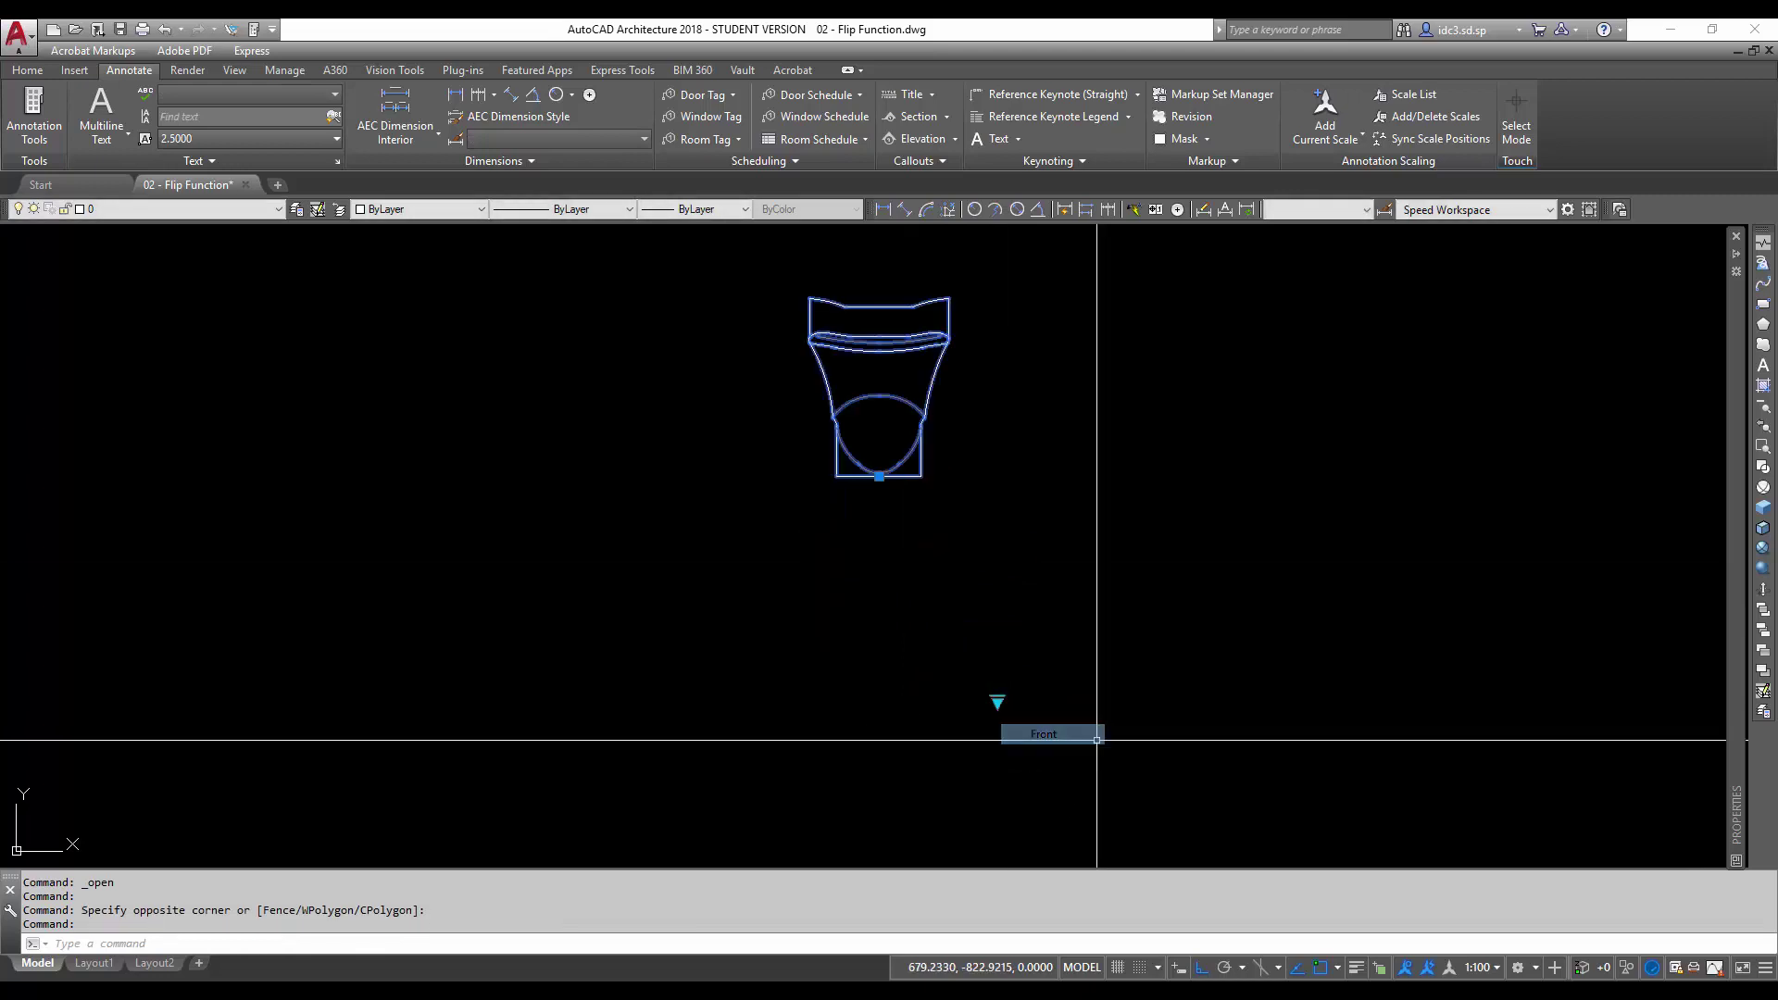
left_click(1037, 753)
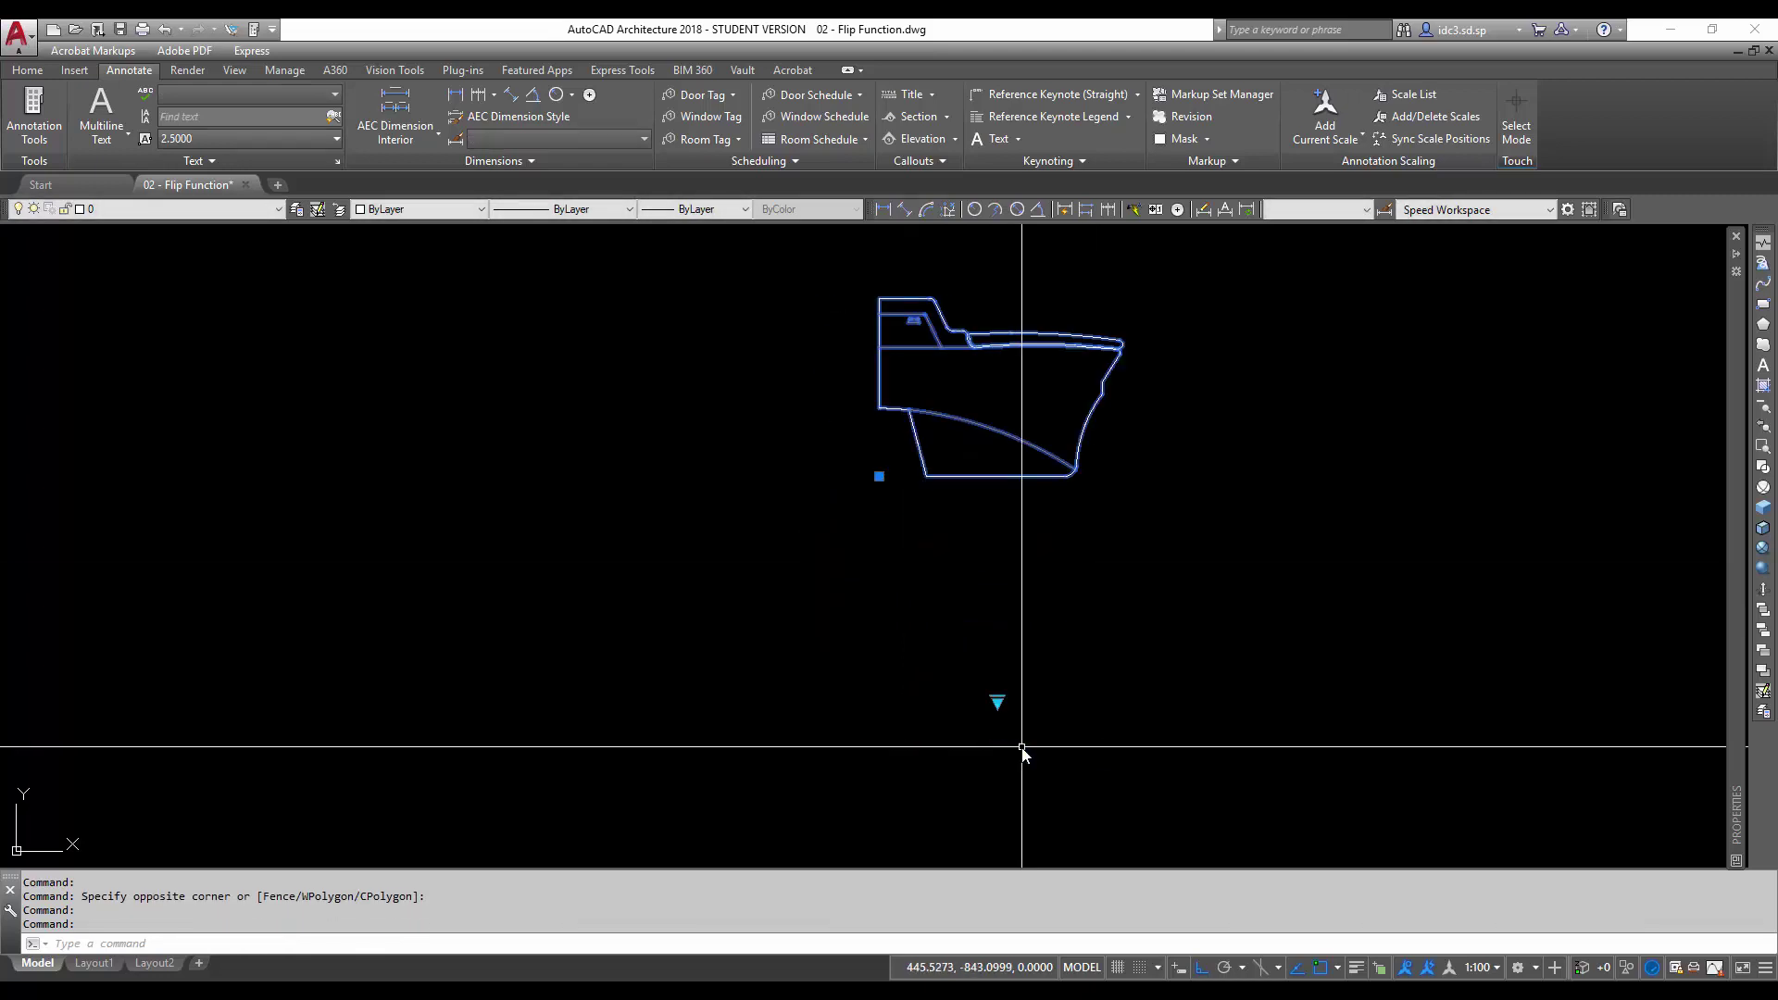
left_click(1020, 715)
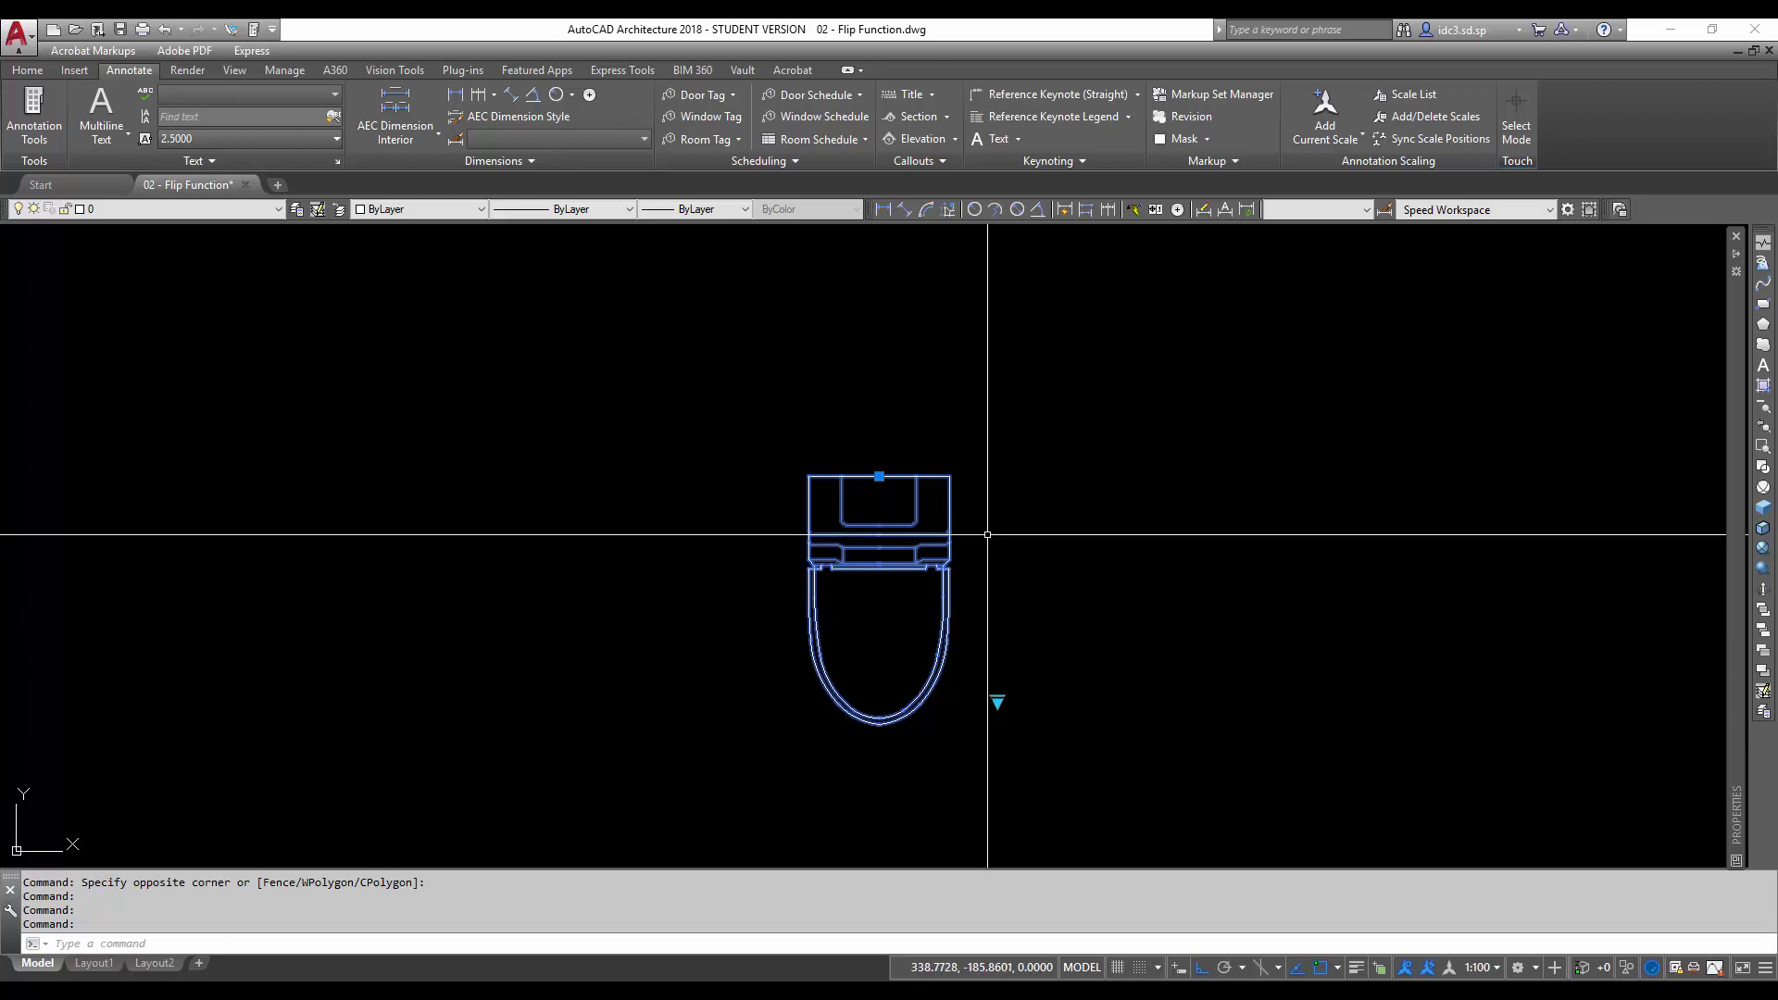
In the Block Editor, add flip parameter Flip state1 with its reflection line along the tank's back edge.
right_click(949, 527)
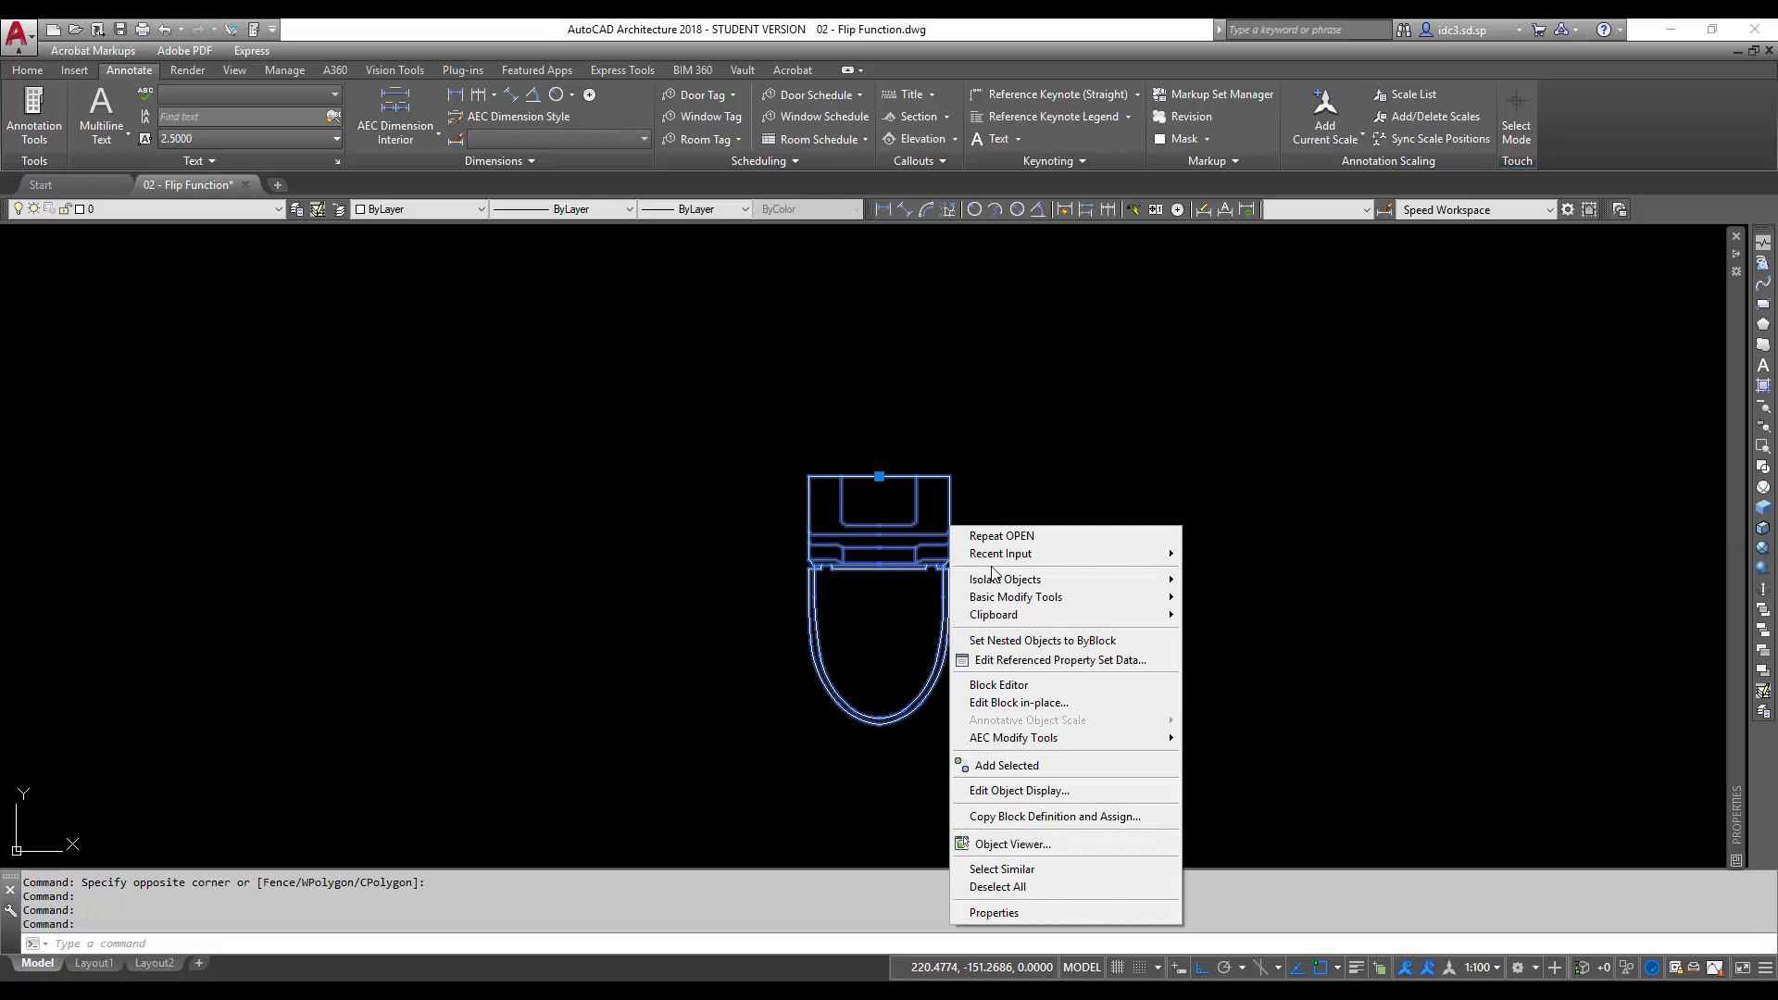
left_click(1052, 689)
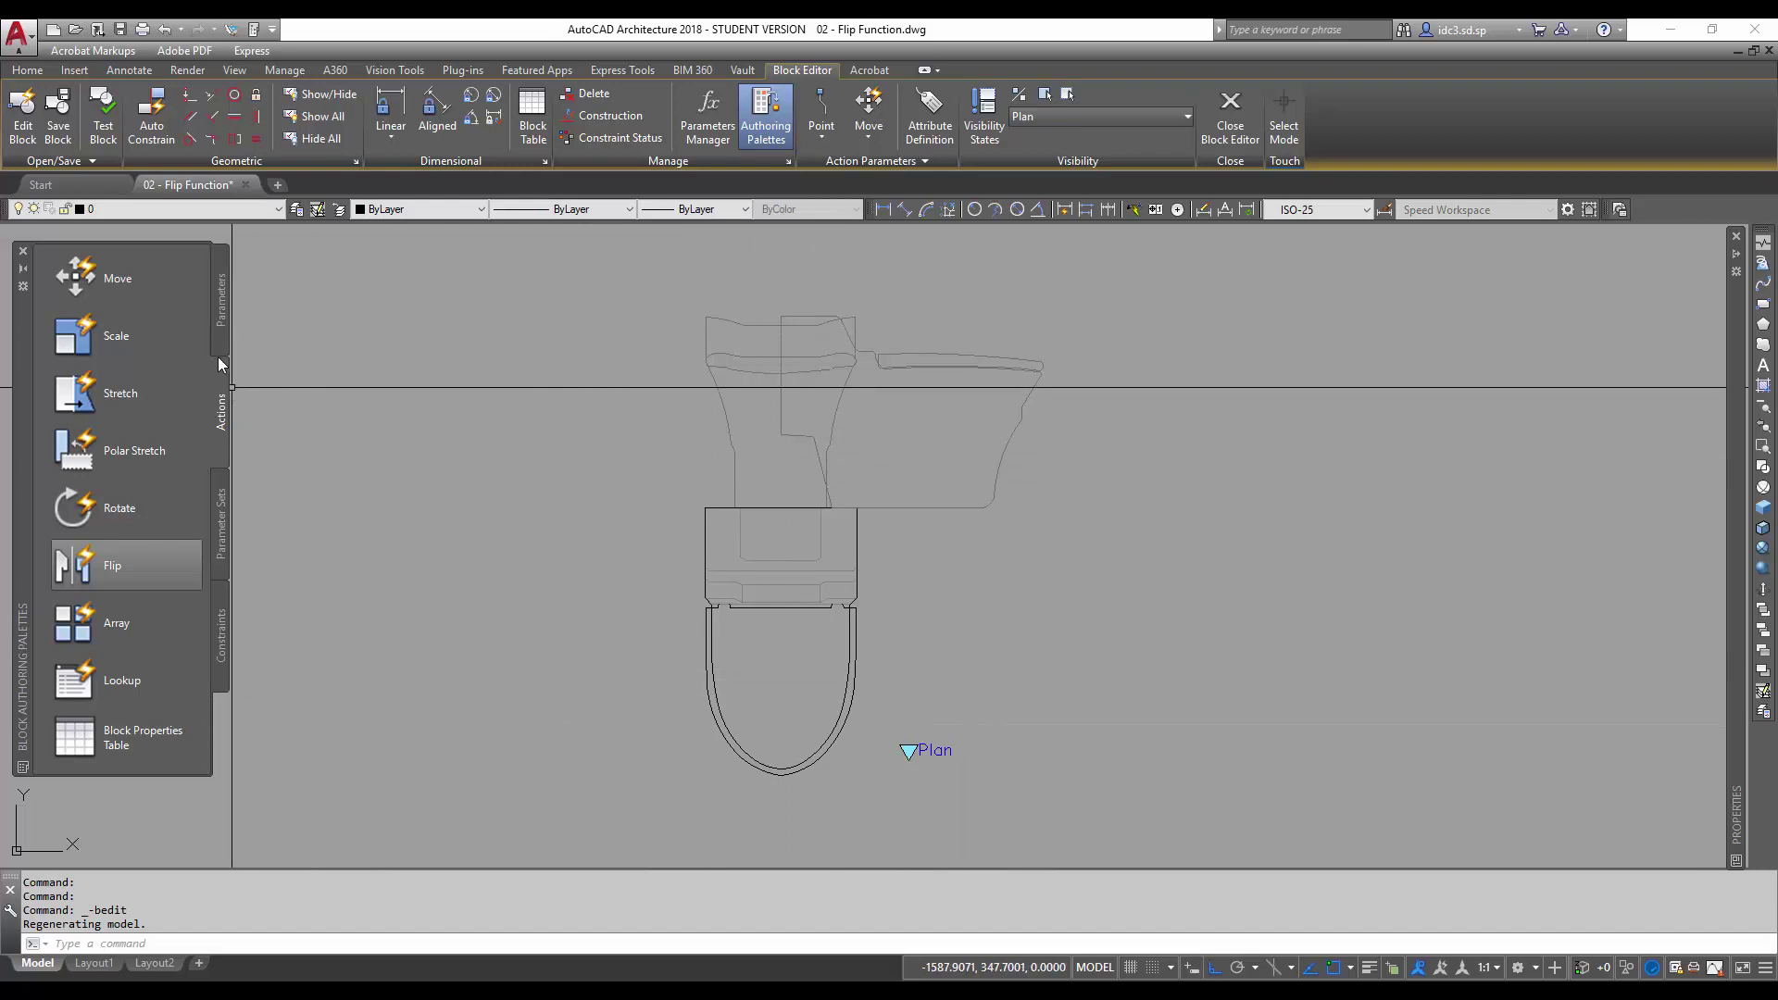
left_click(222, 296)
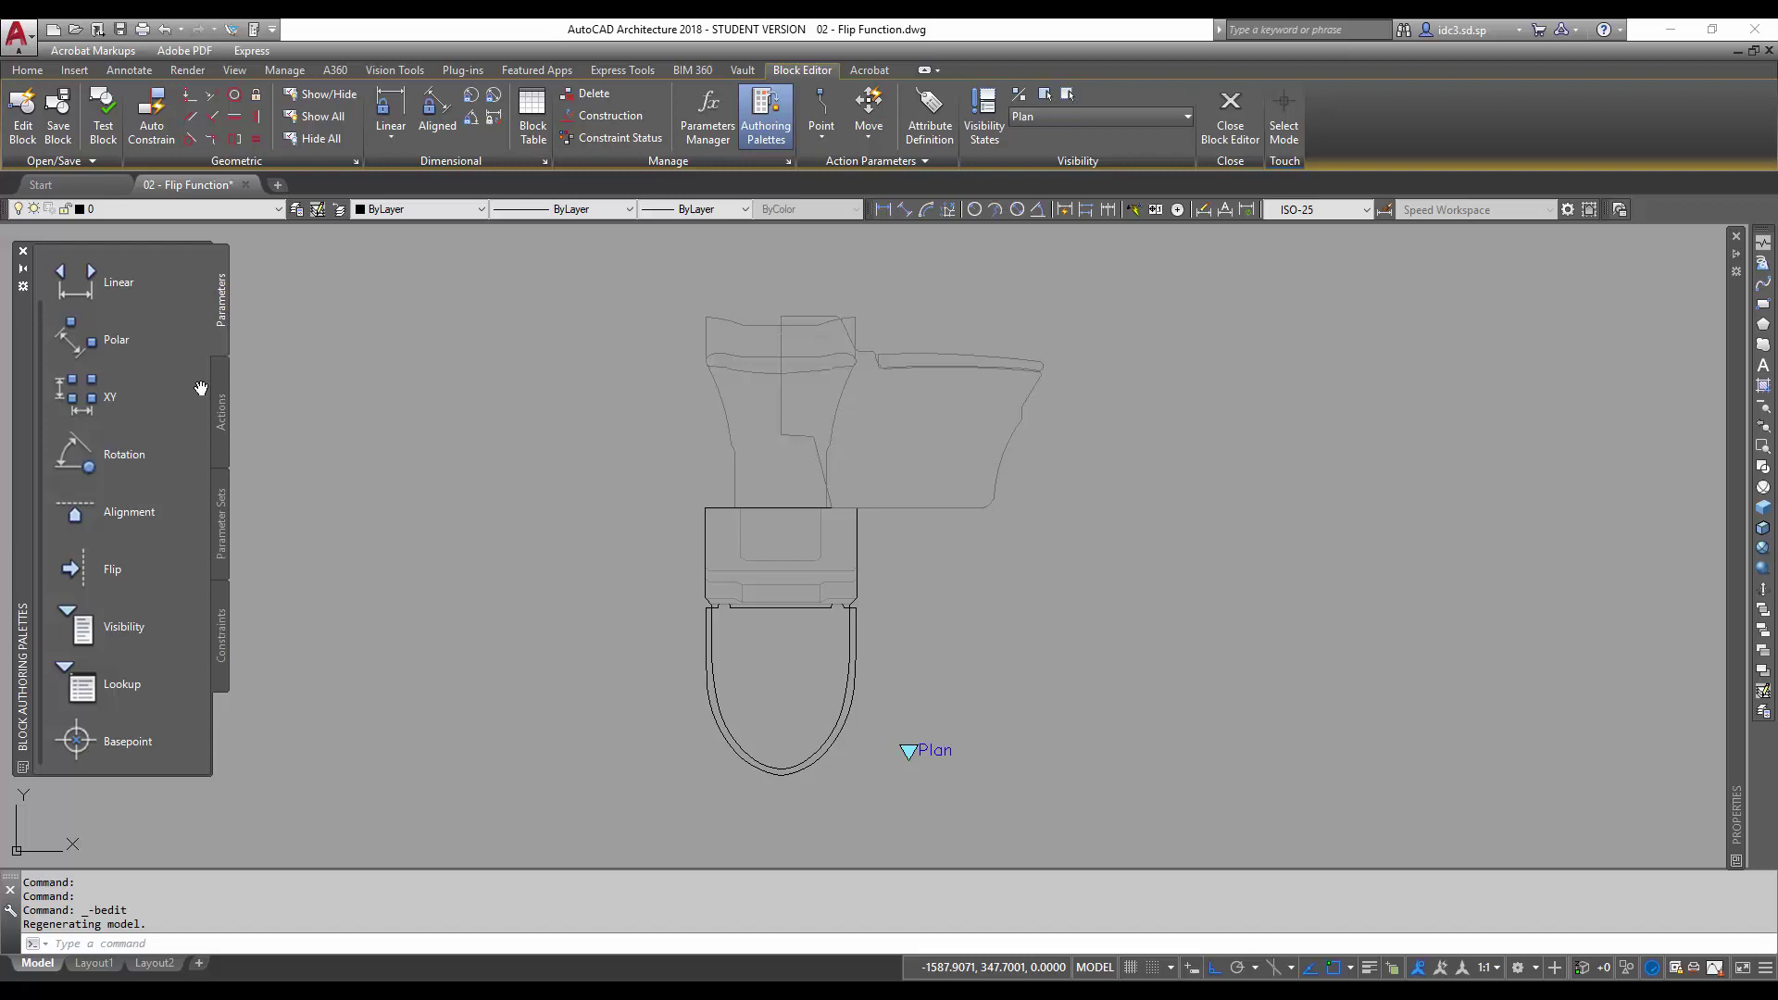
left_click(131, 570)
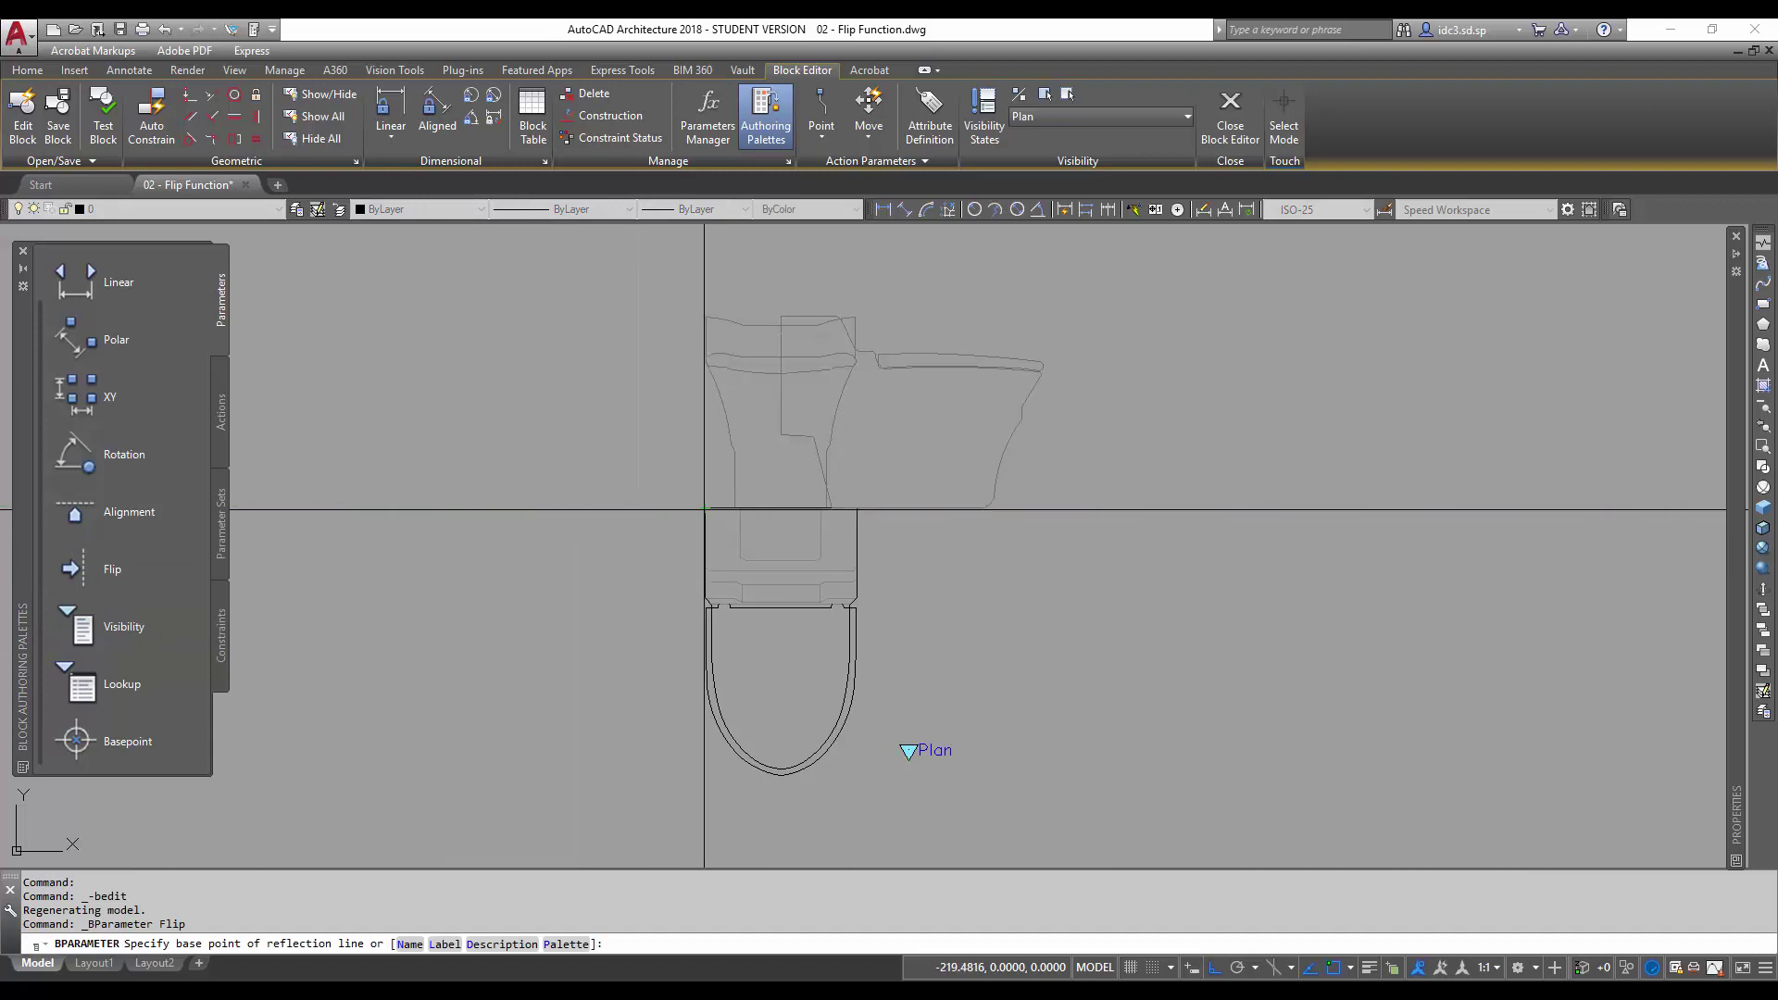
left_click(705, 508)
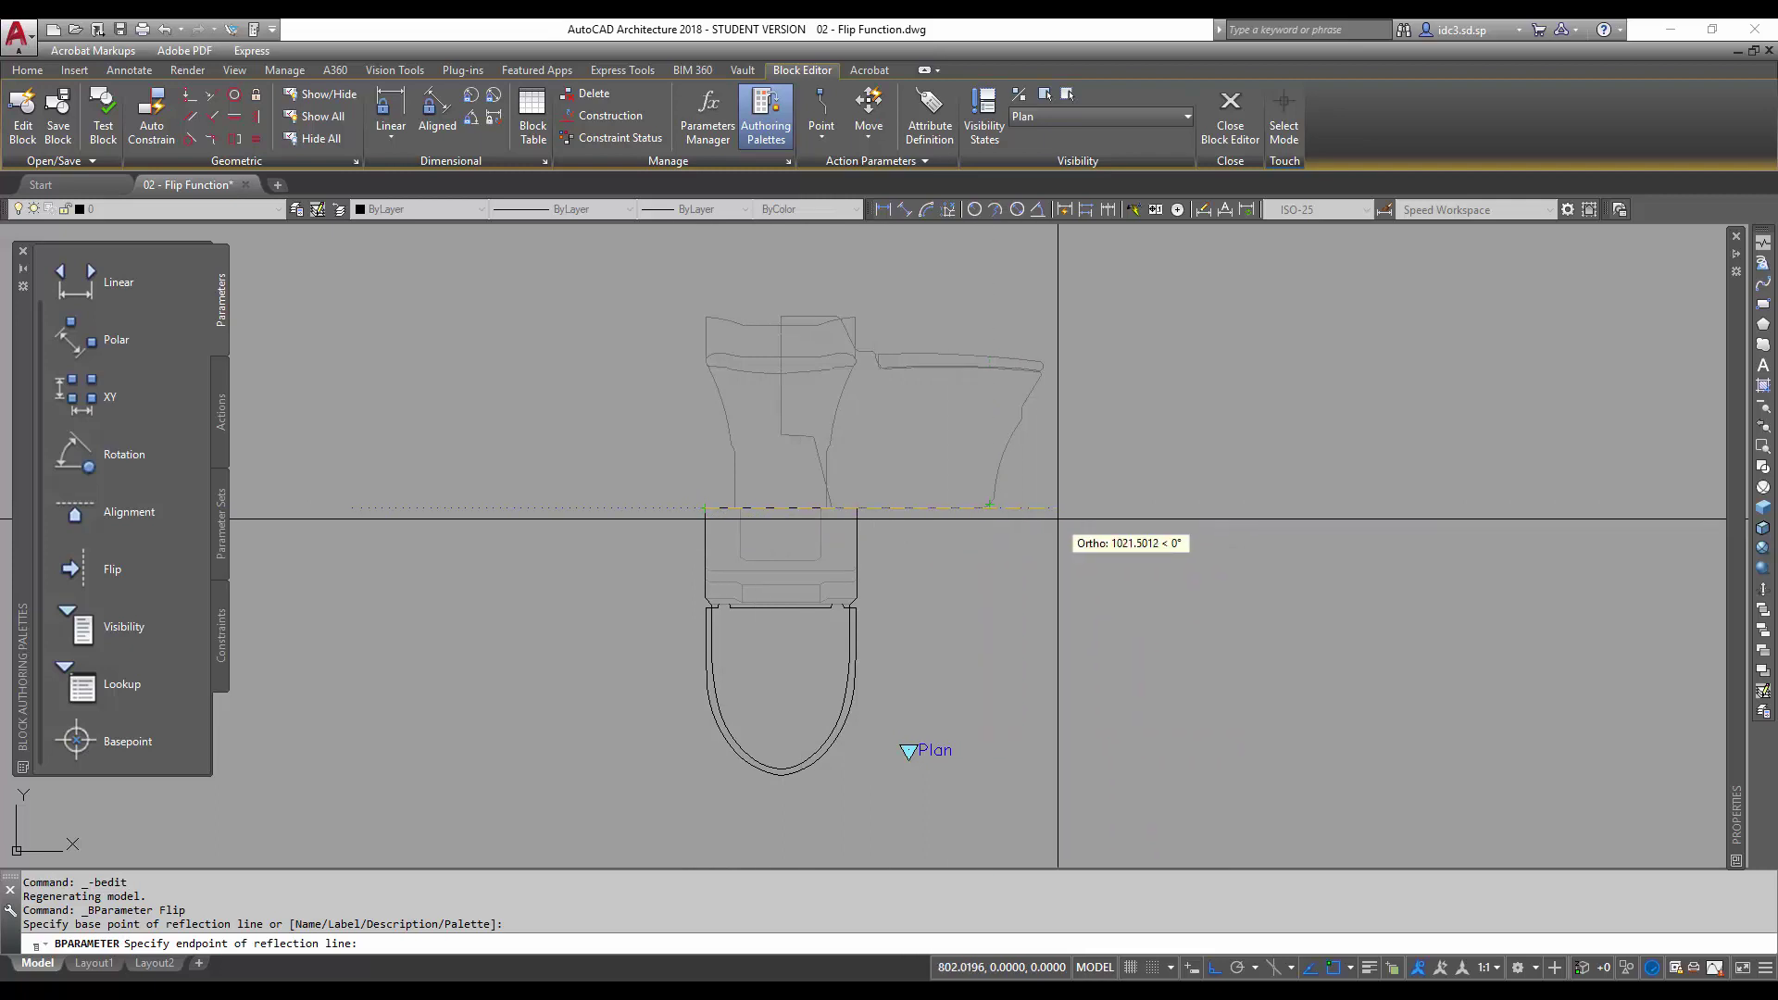
left_click(1059, 518)
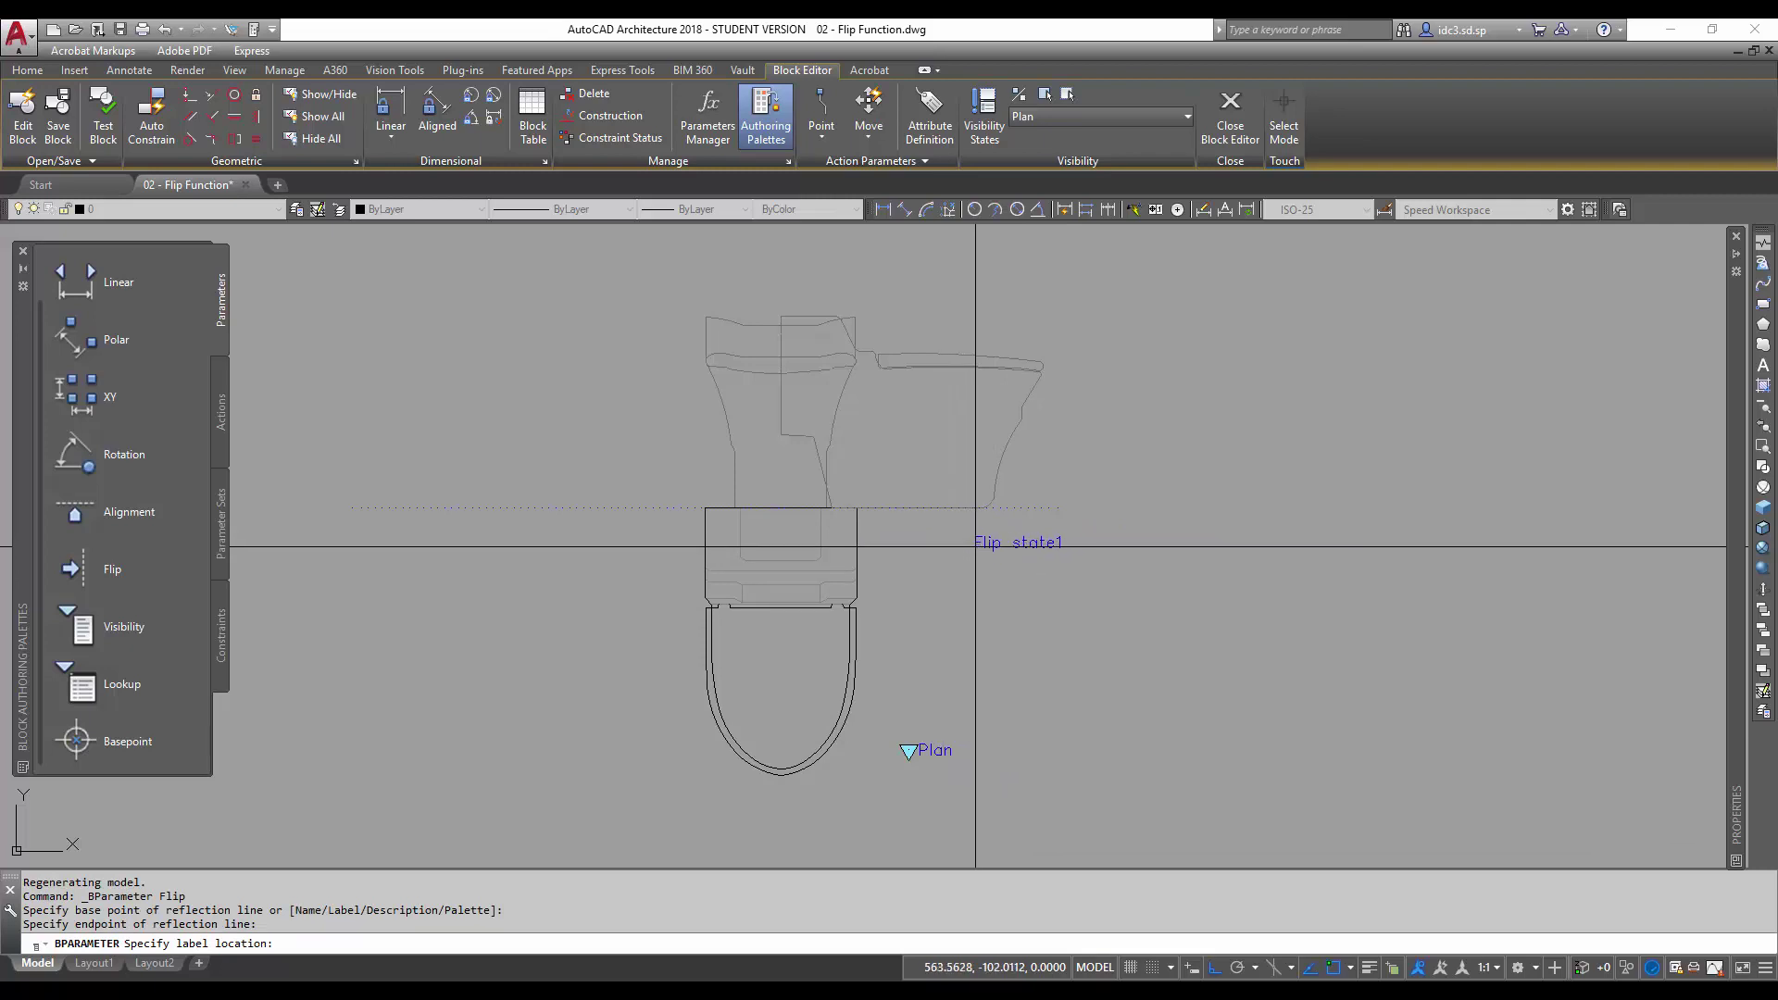
left_click(972, 546)
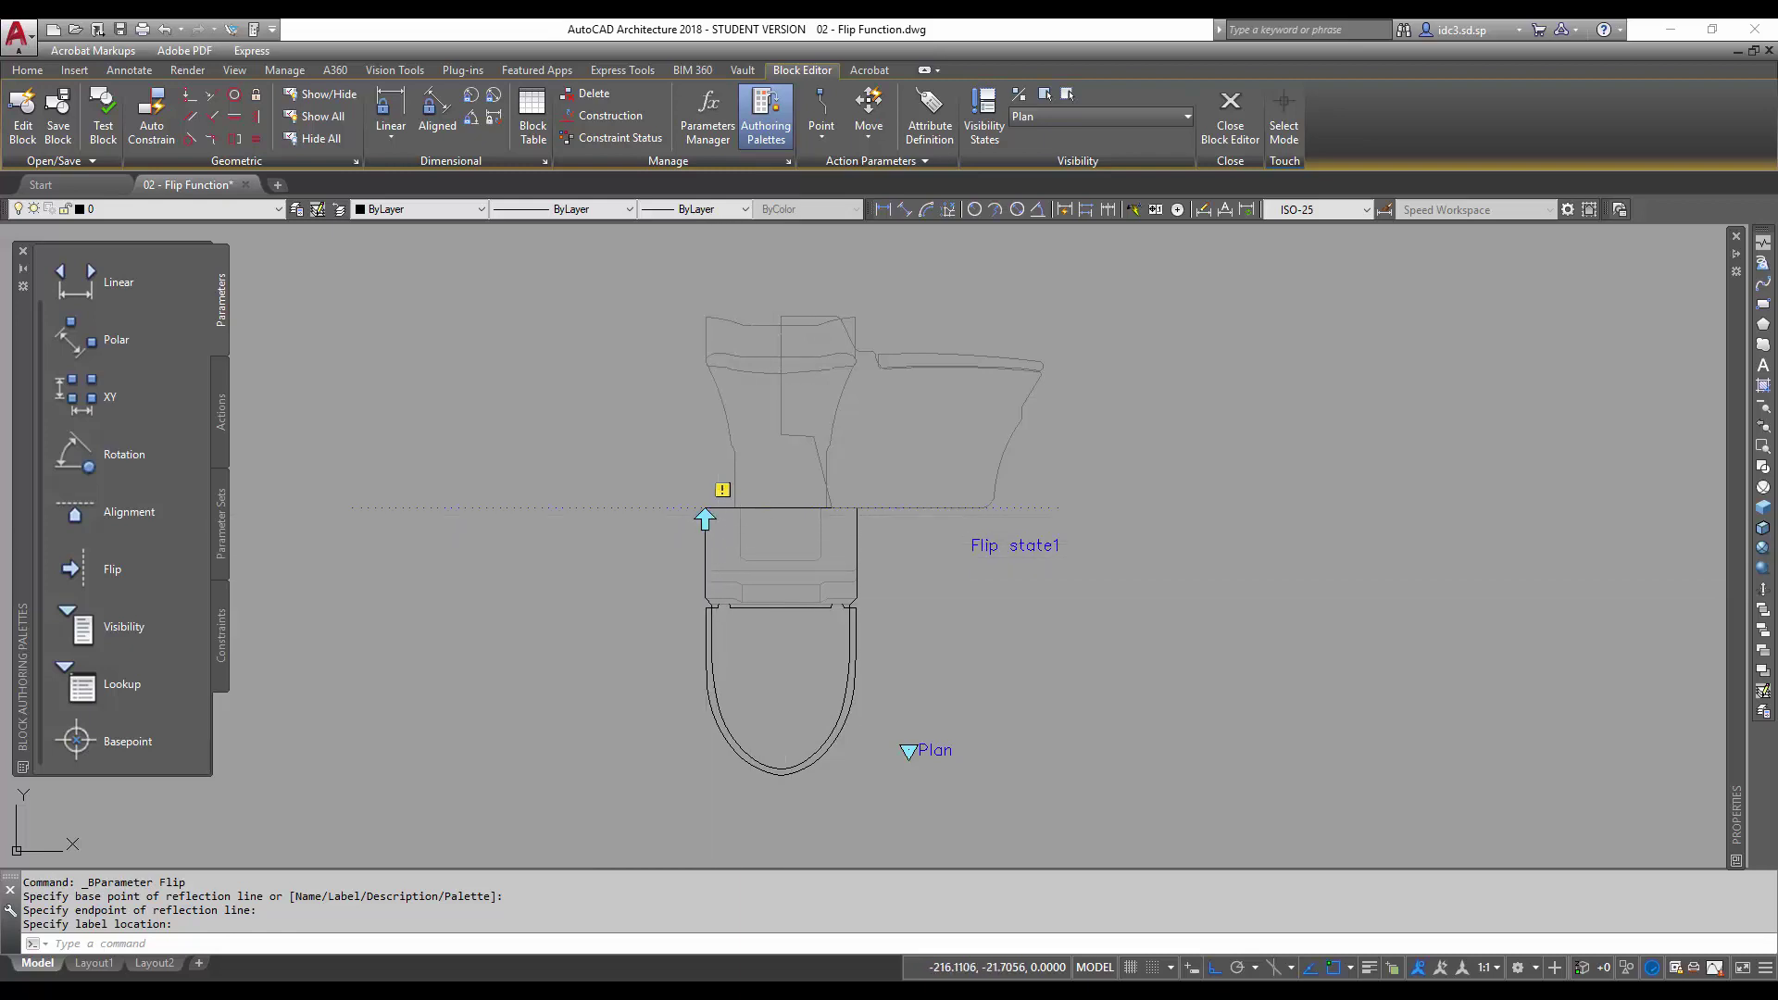
Stretch the Flip state1 arrow grip rightward along the reflection line, clear of the plan view.
left_click(706, 507)
left_click(705, 507)
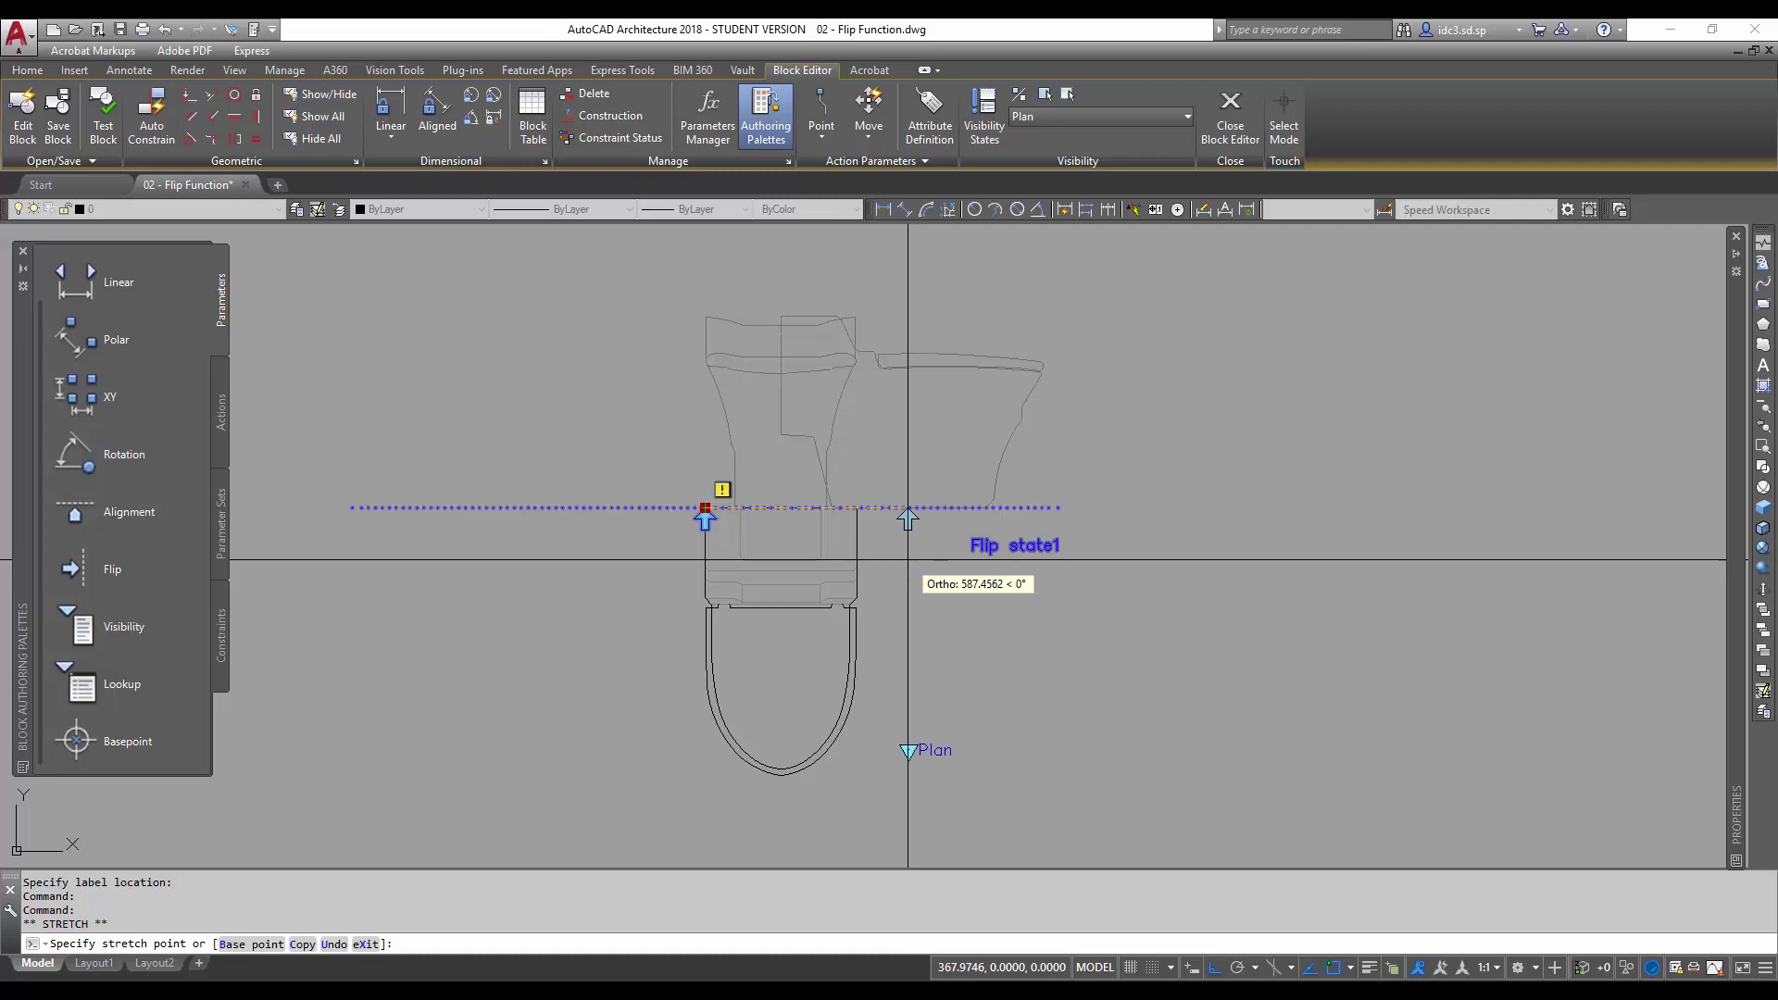
left_click(907, 560)
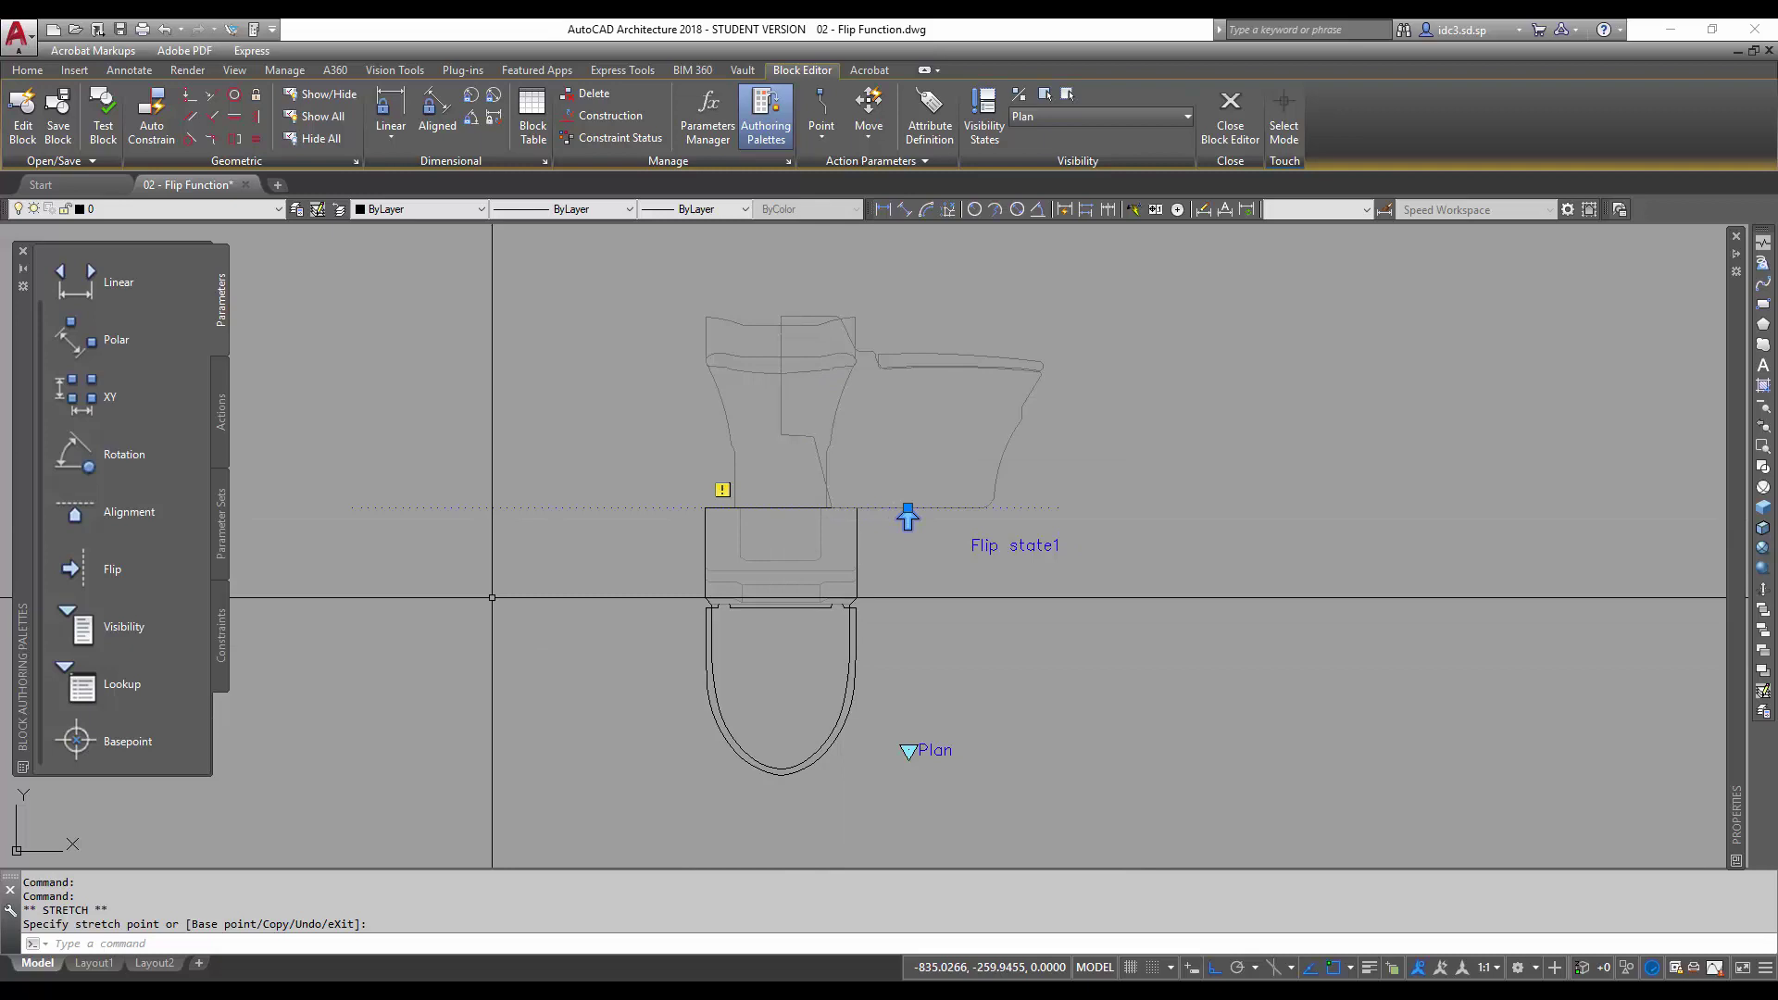
Add a Flip action linked to Flip state1 acting on the plan-view geometry.
left_click(222, 444)
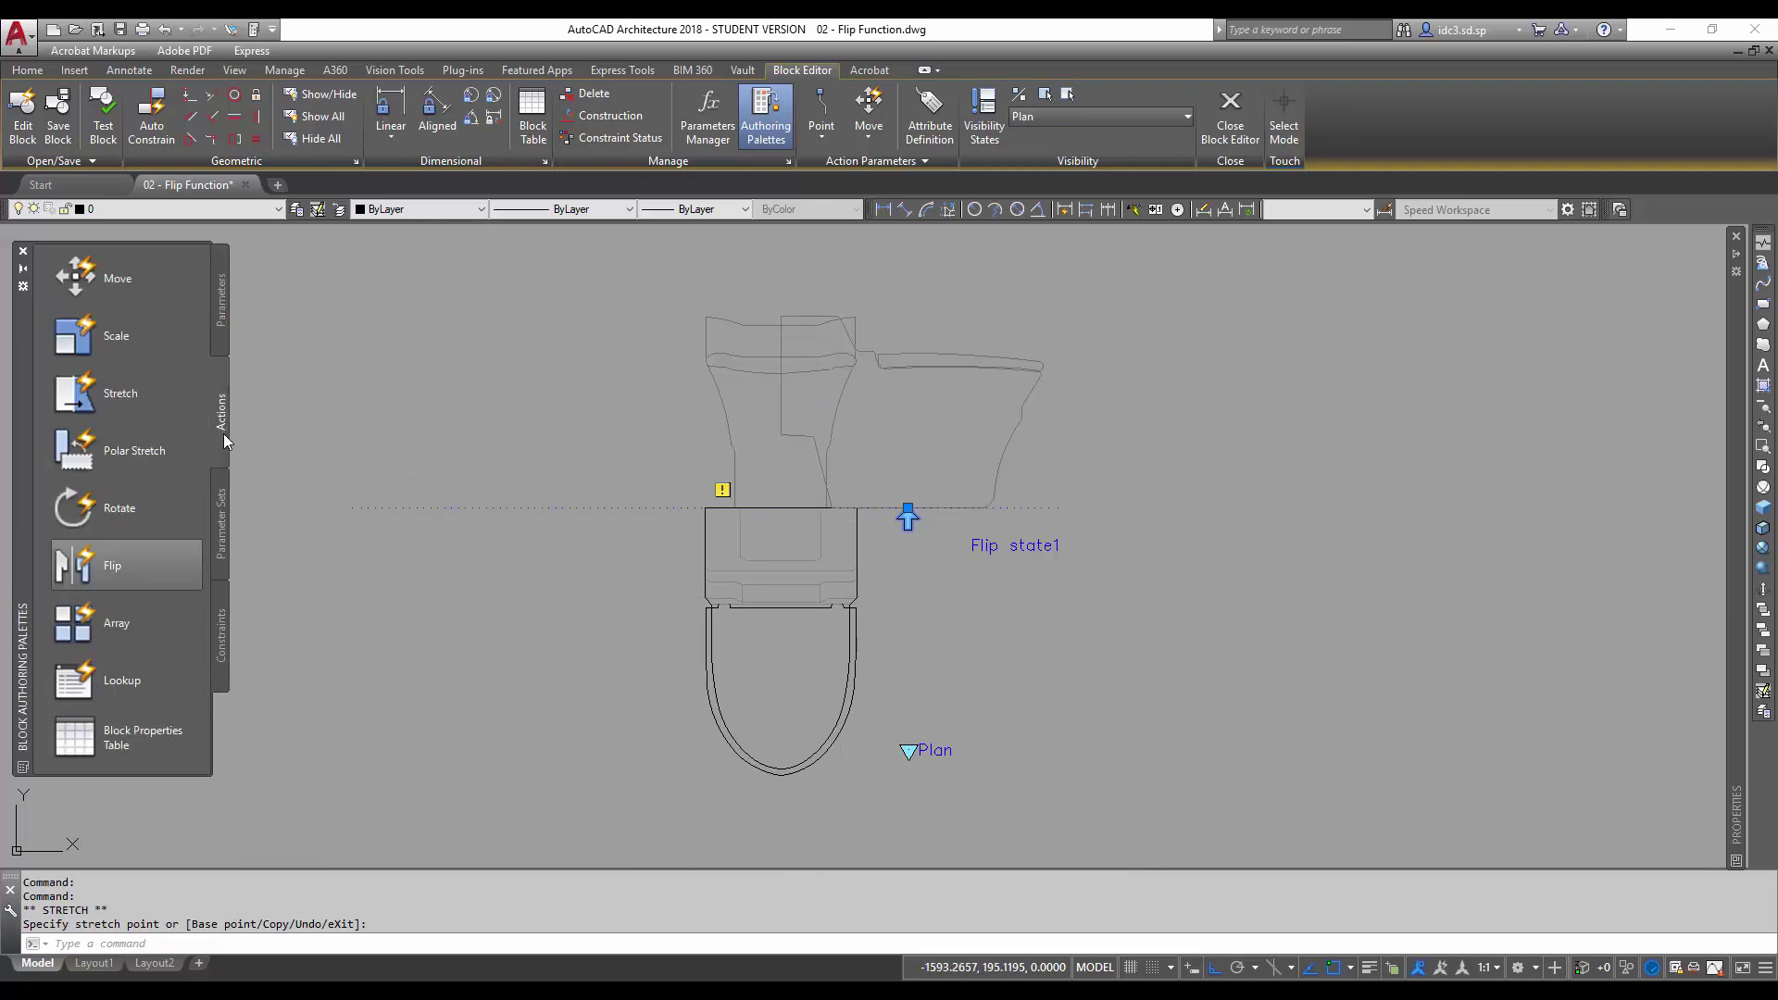
left_click(156, 569)
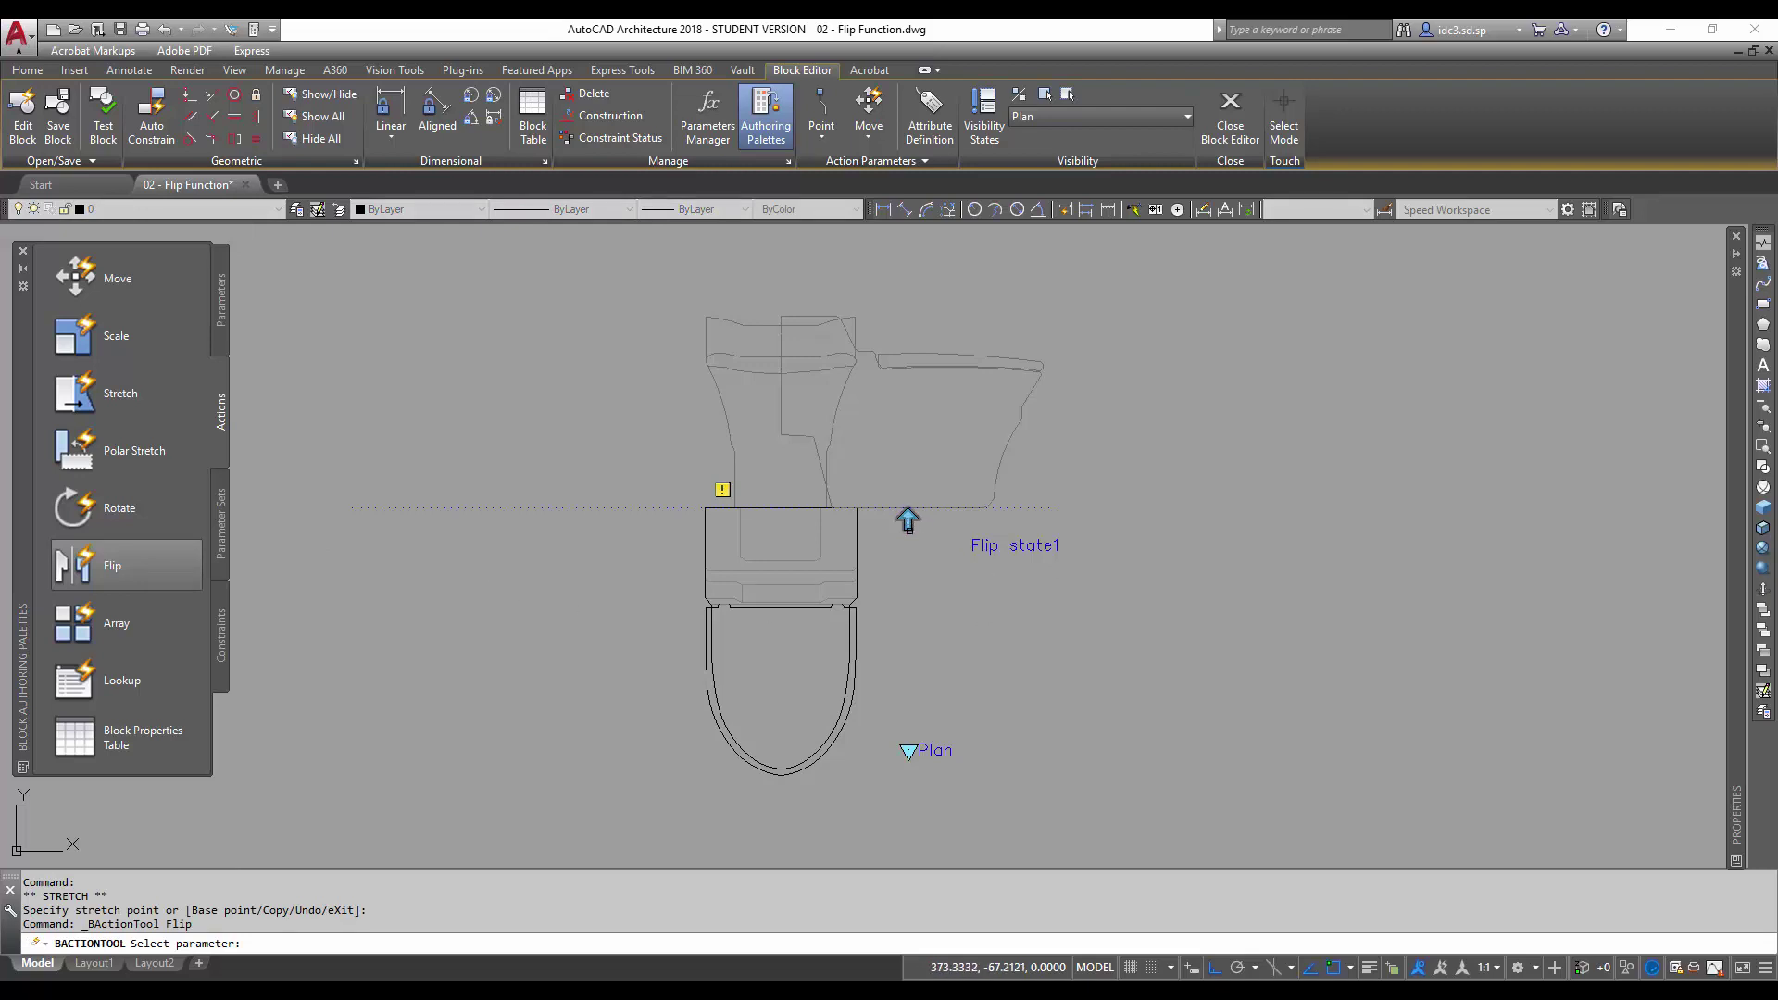
left_click(907, 519)
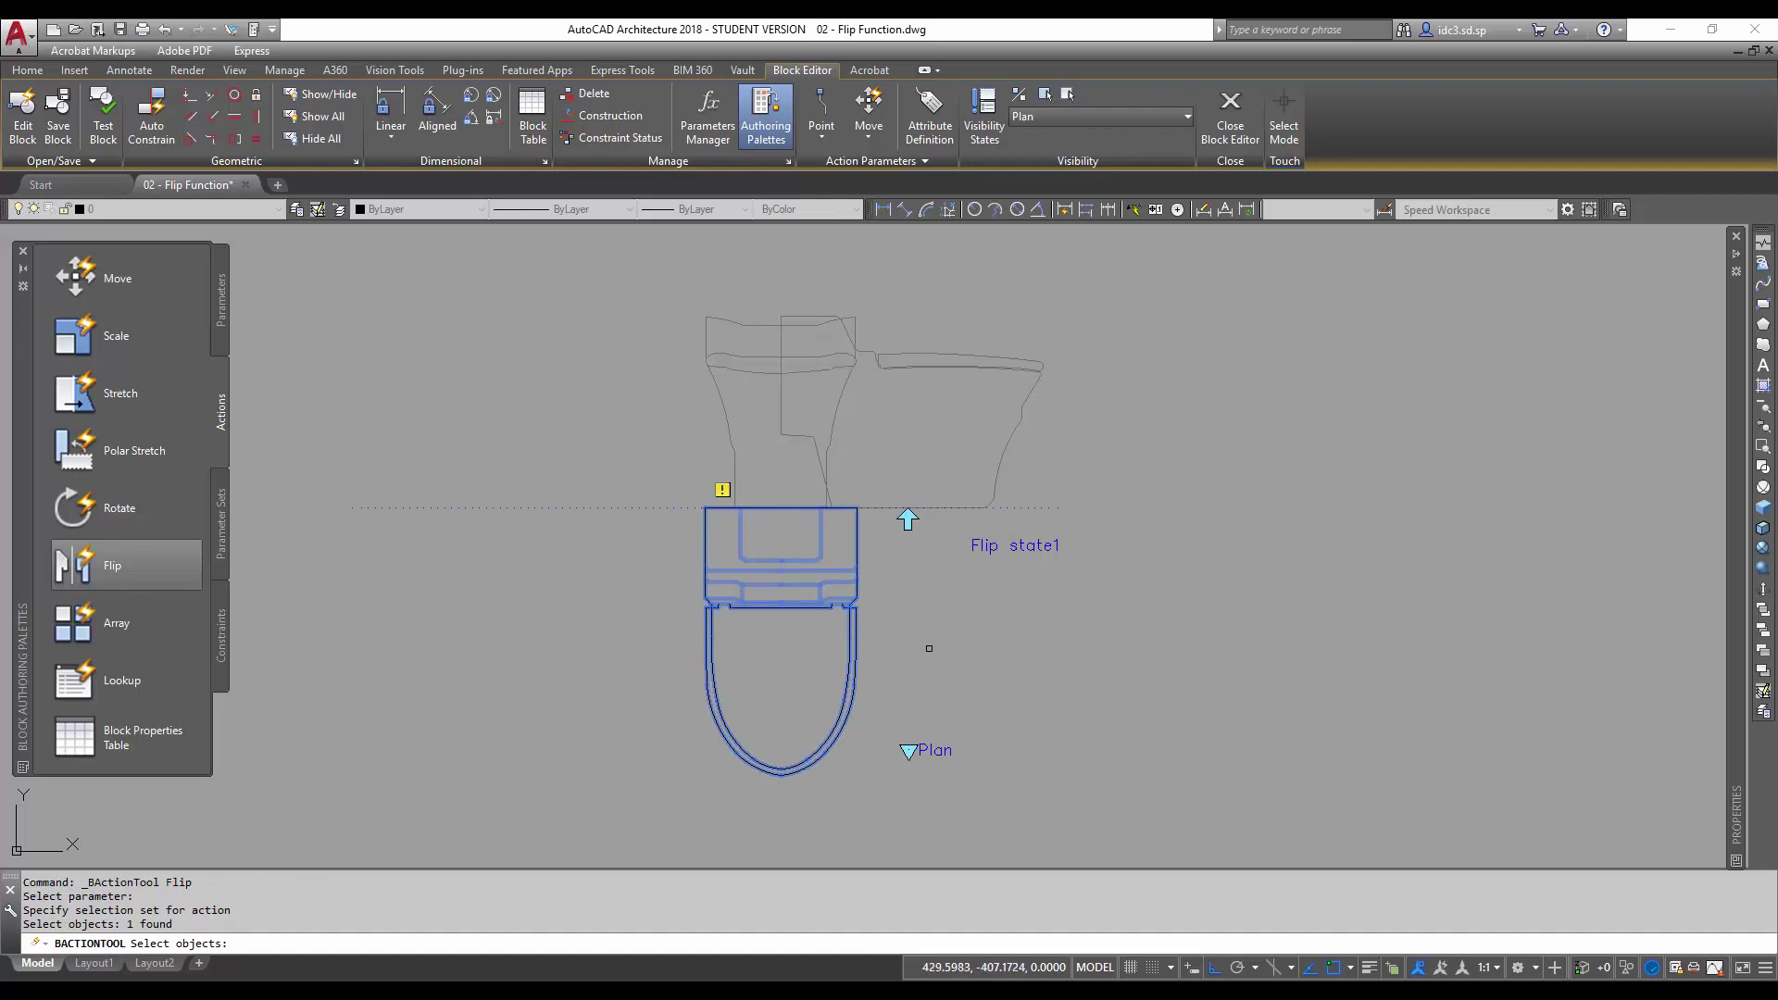
key("Return")
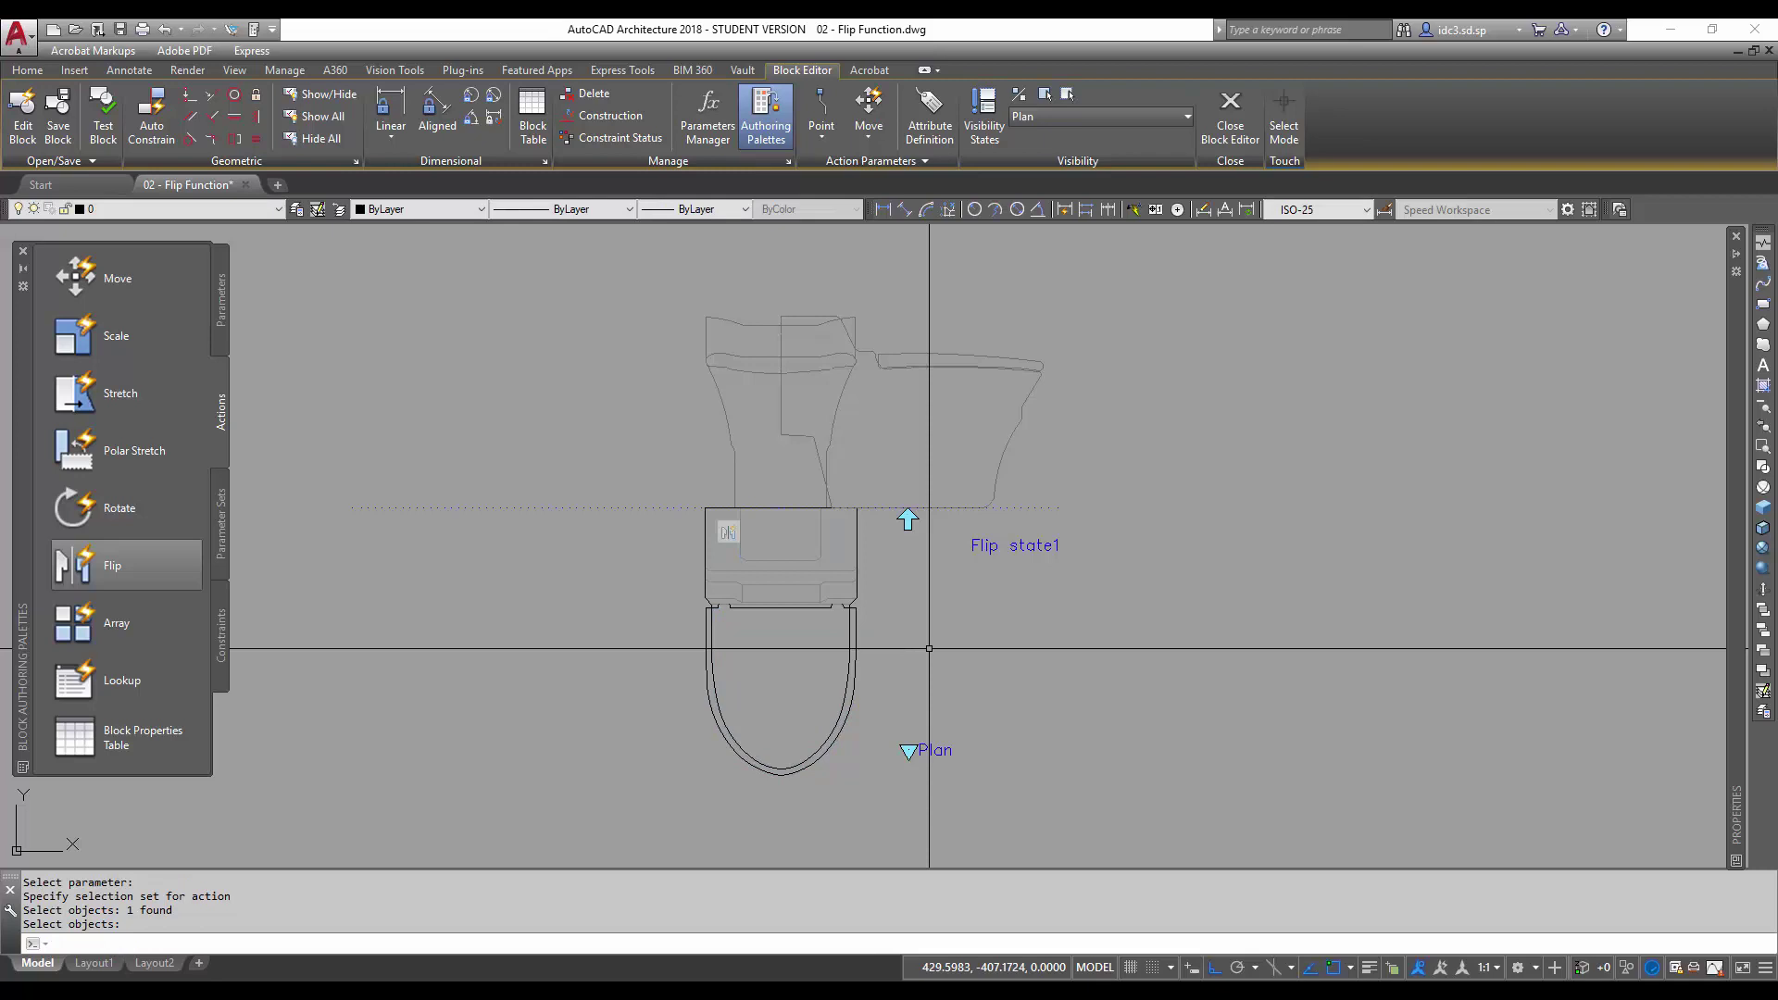
Close the Block Editor saving the changes, and select the water closet block.
left_click(1241, 133)
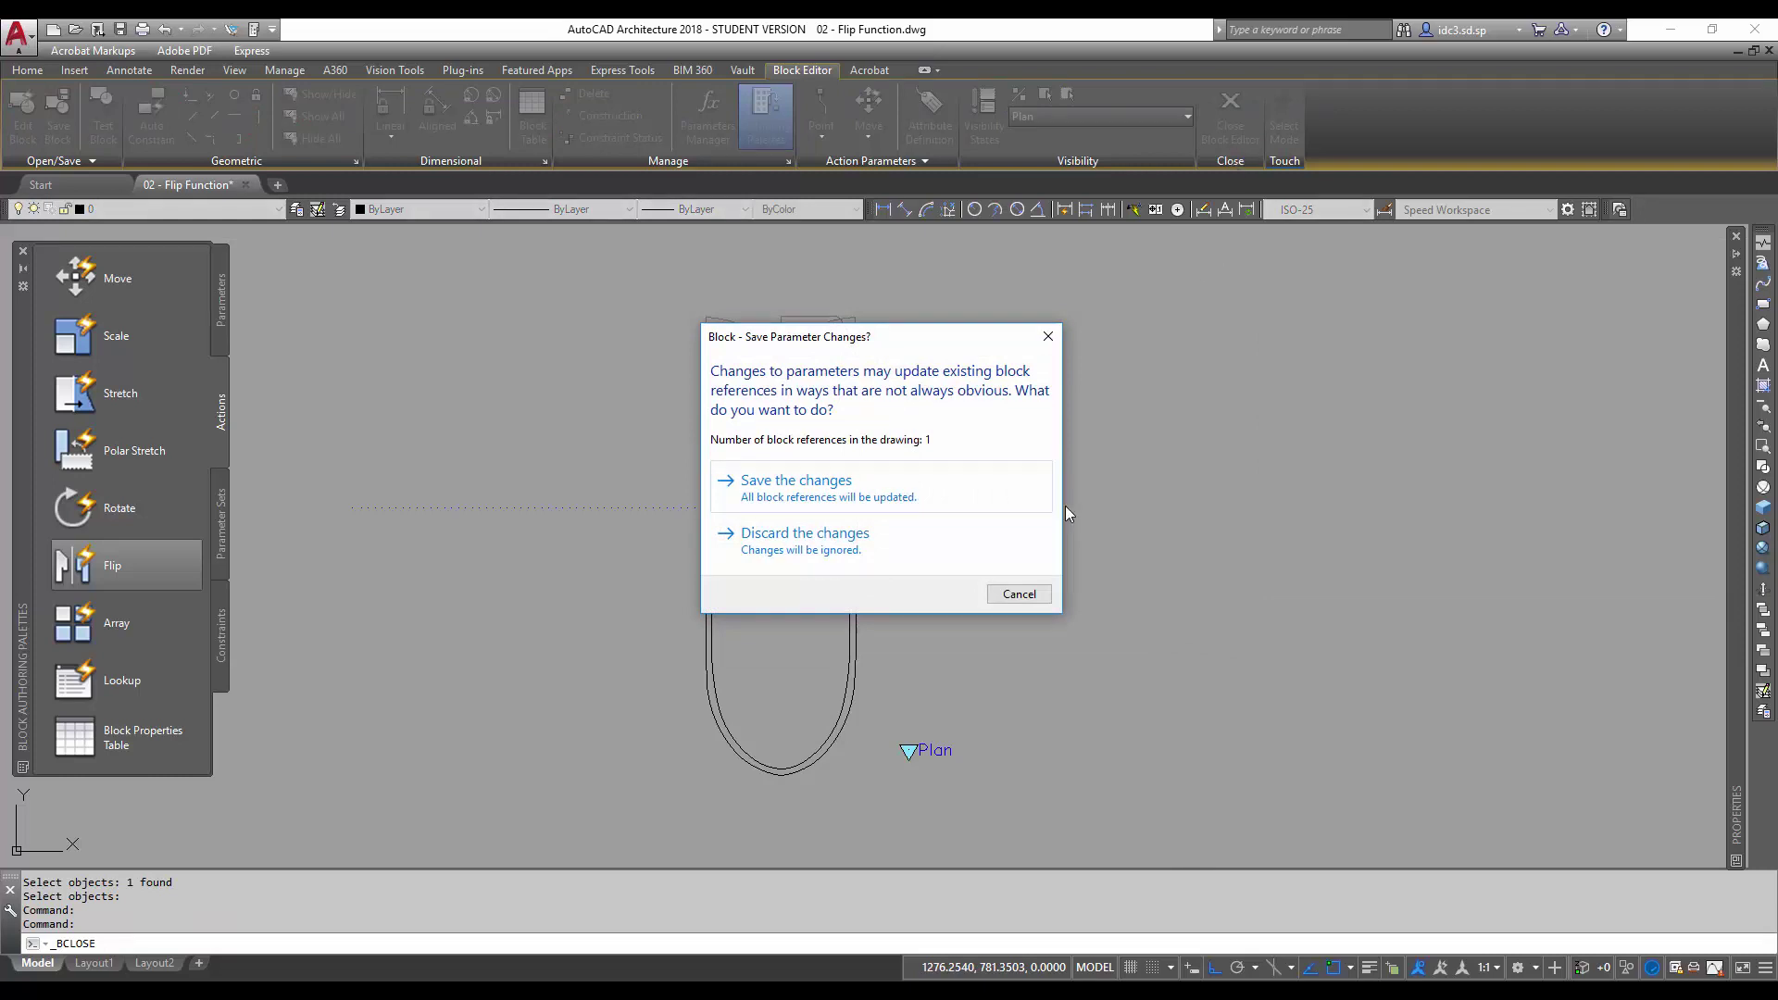
left_click(818, 491)
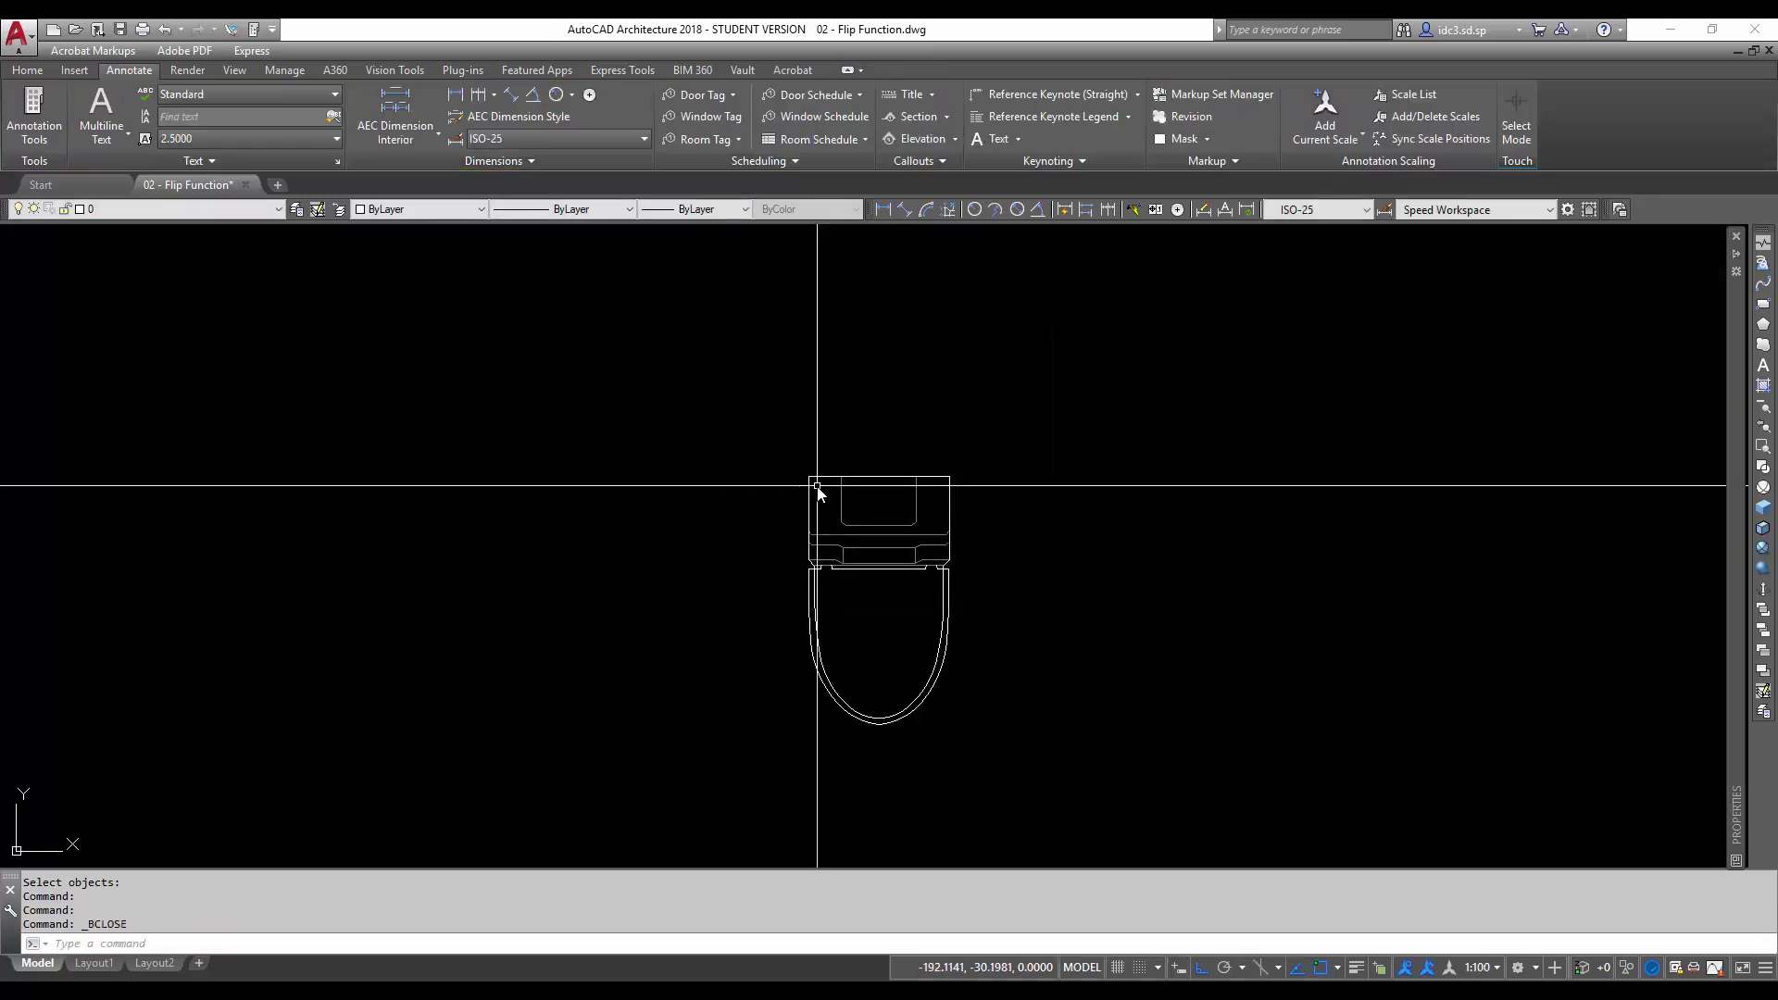
left_click(1090, 628)
left_click(889, 613)
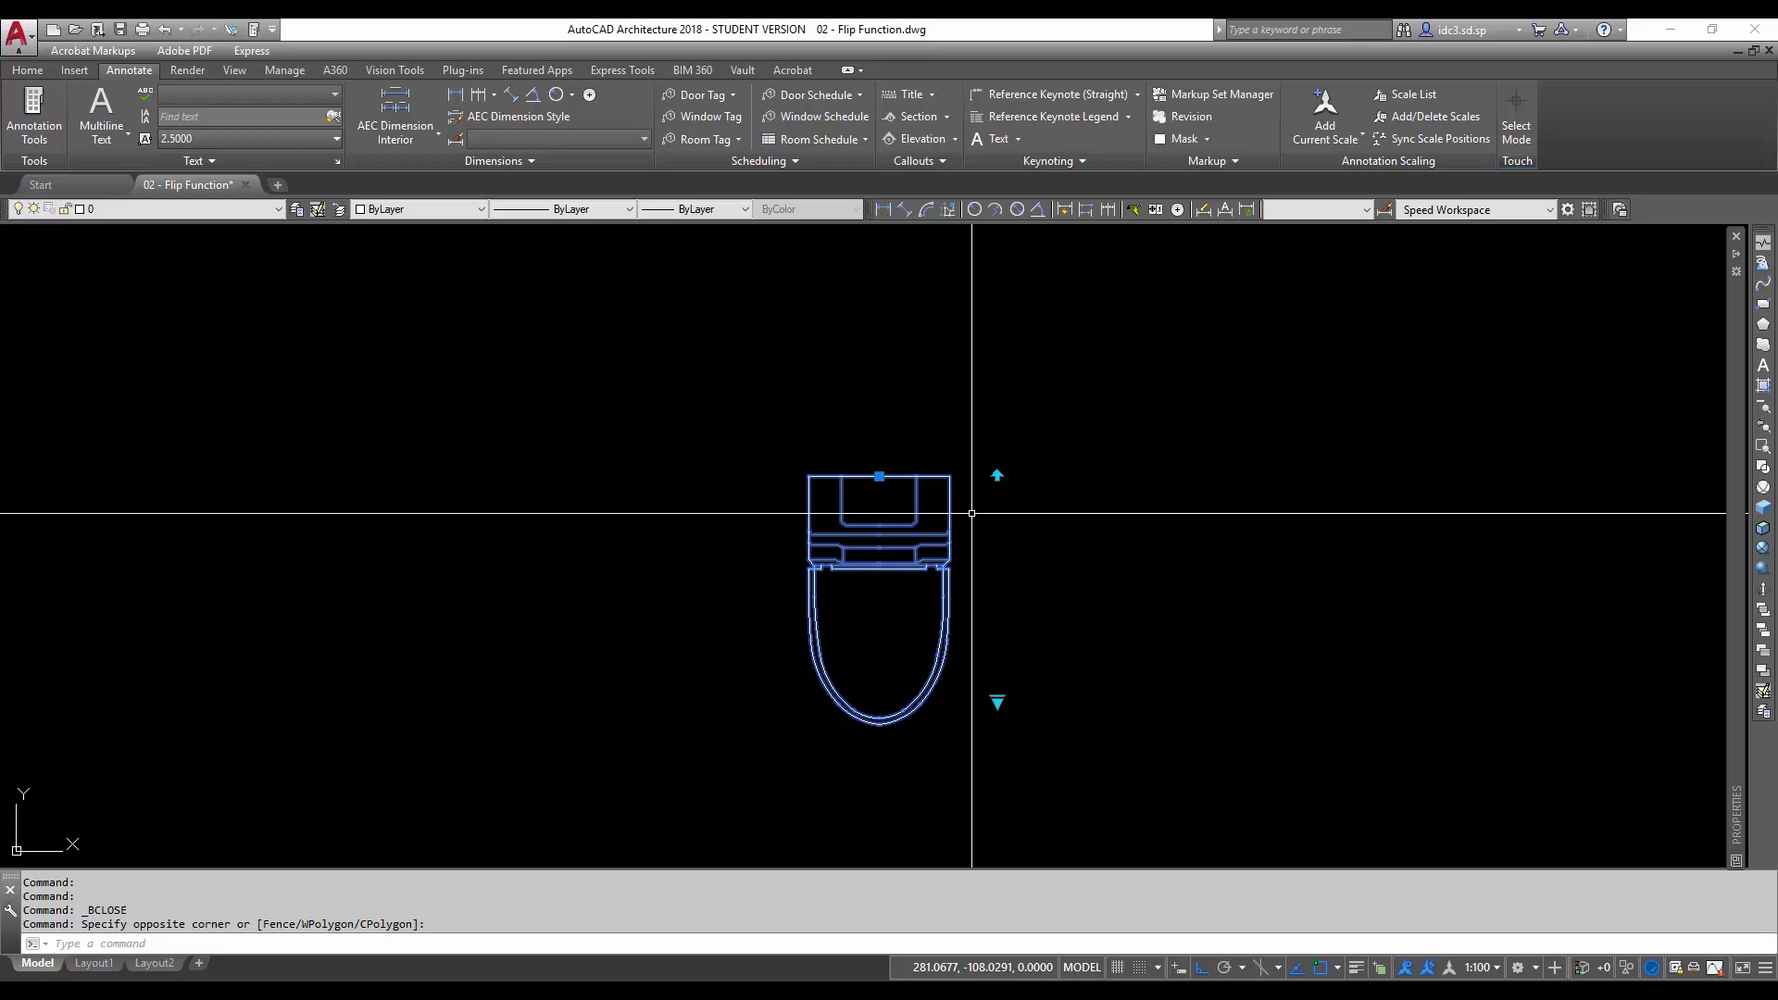
Toggle the flip grip repeatedly to mirror the plan view across its back edge and back.
left_click(997, 476)
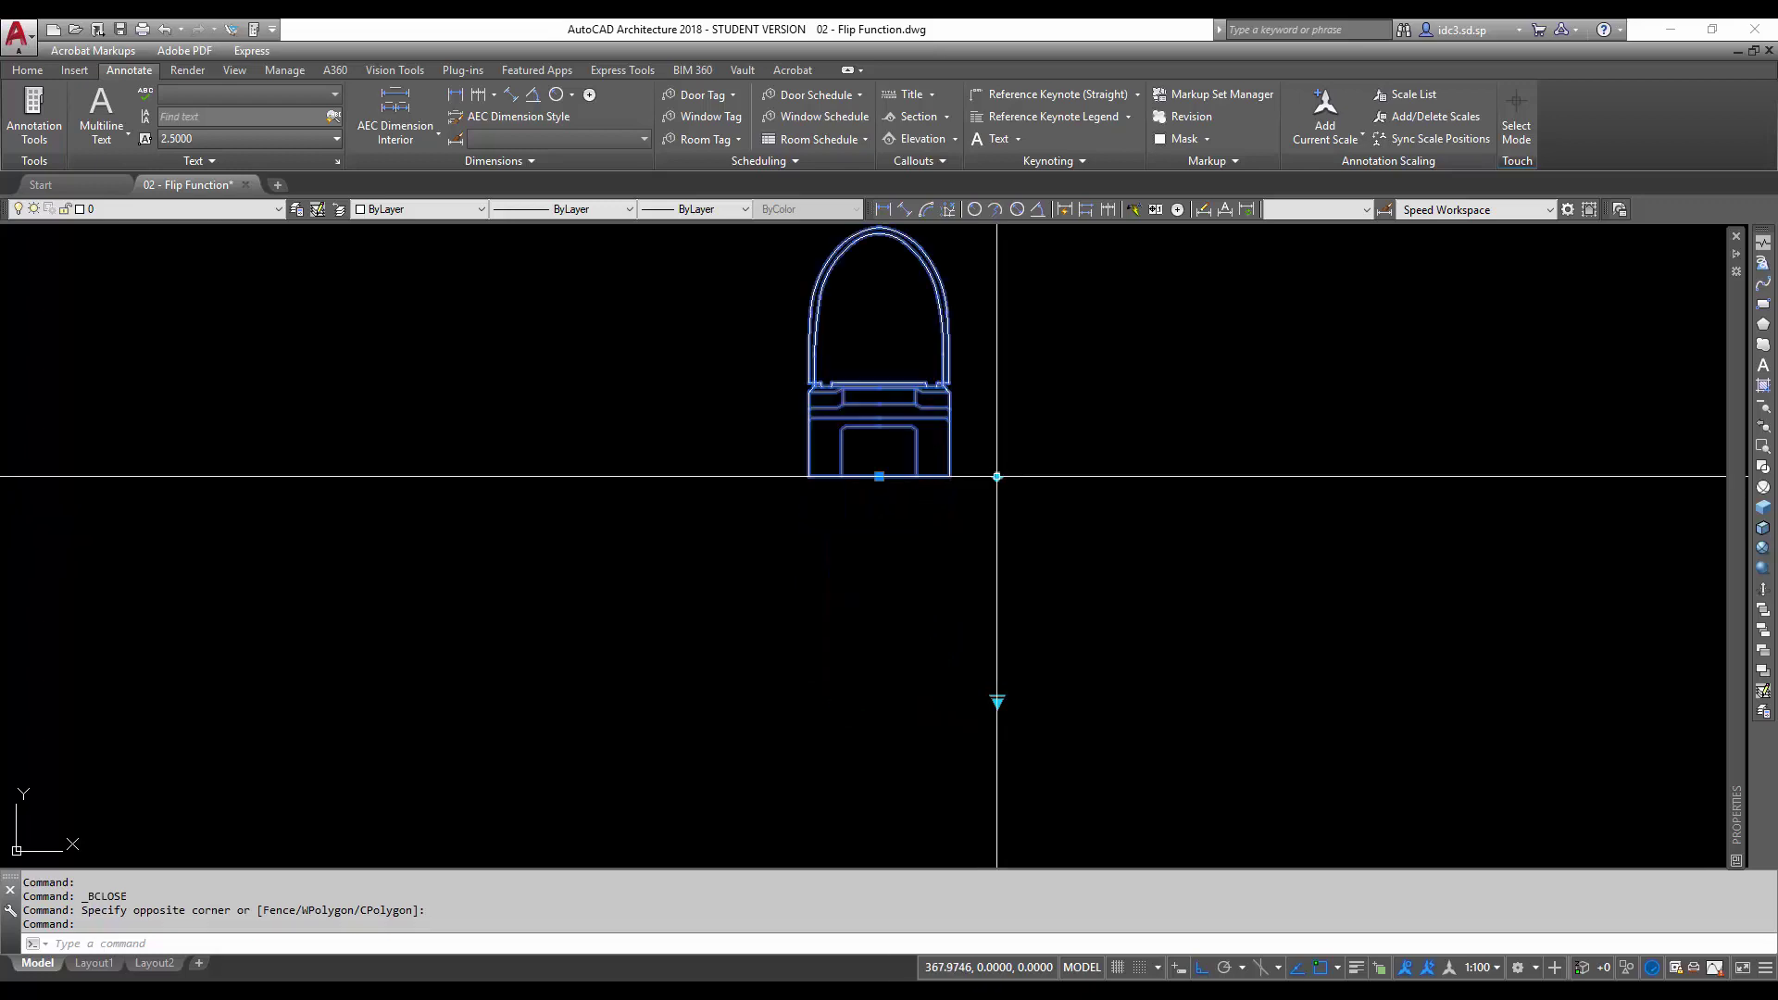
left_click(998, 476)
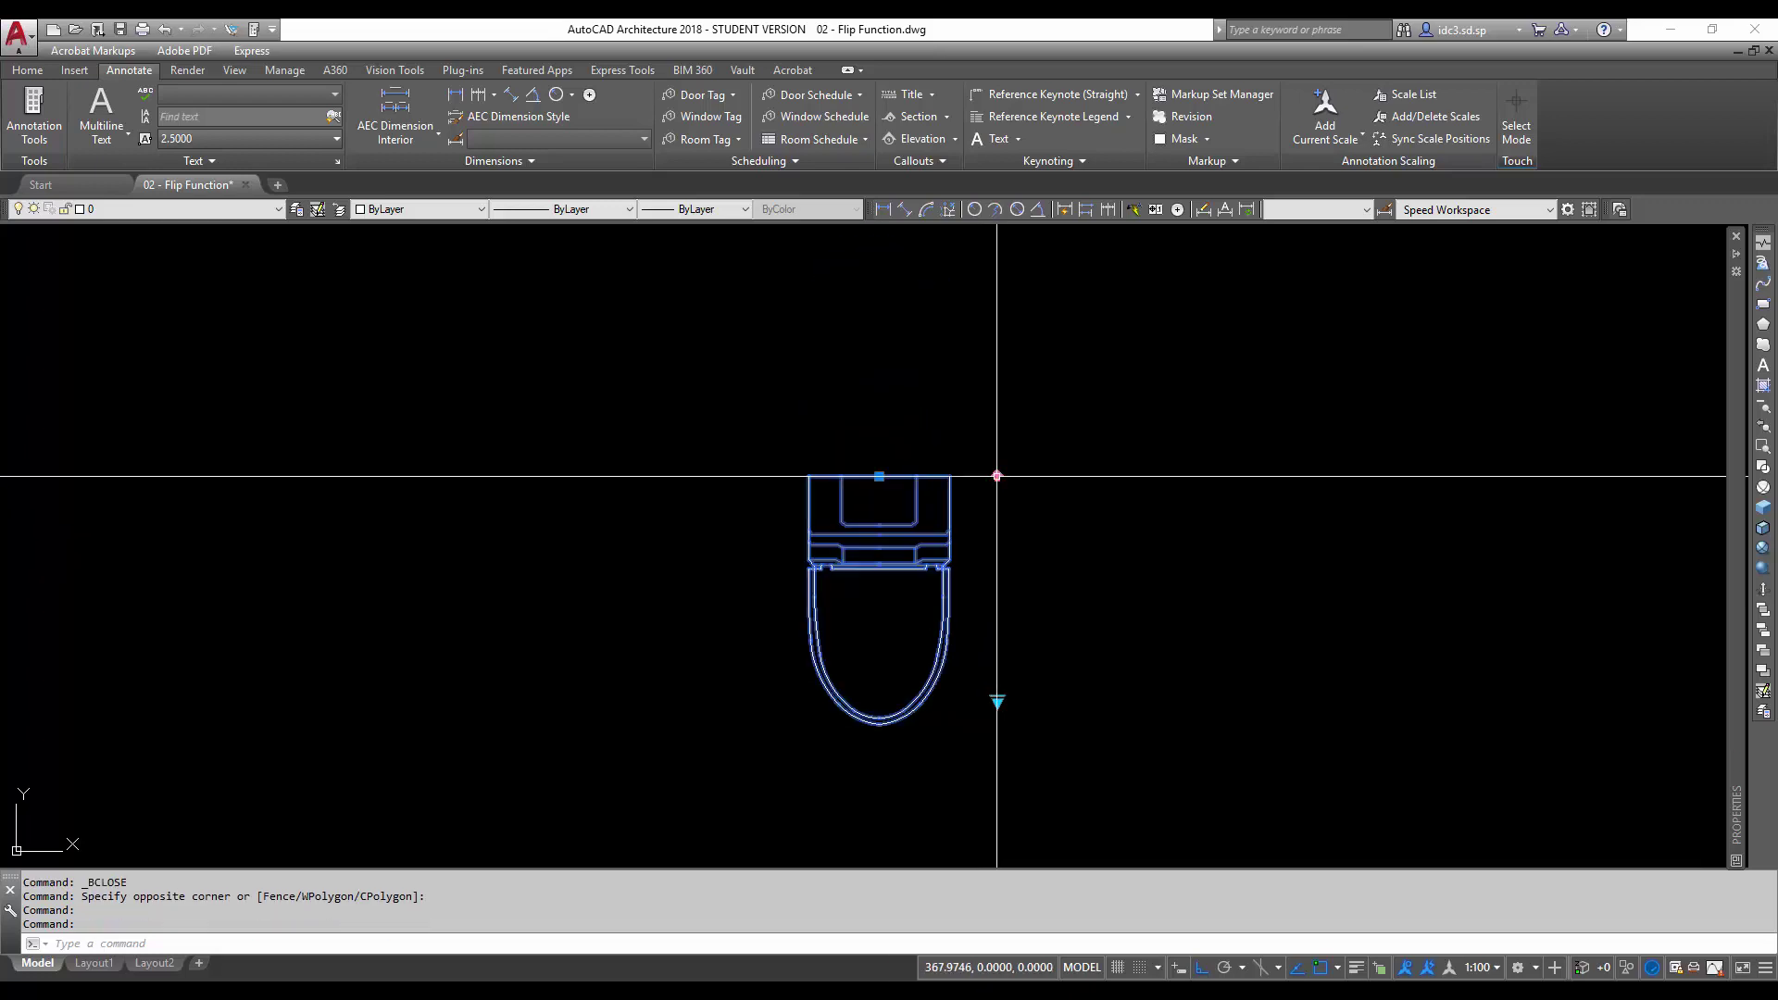
left_click(997, 476)
left_click(998, 482)
left_click(997, 478)
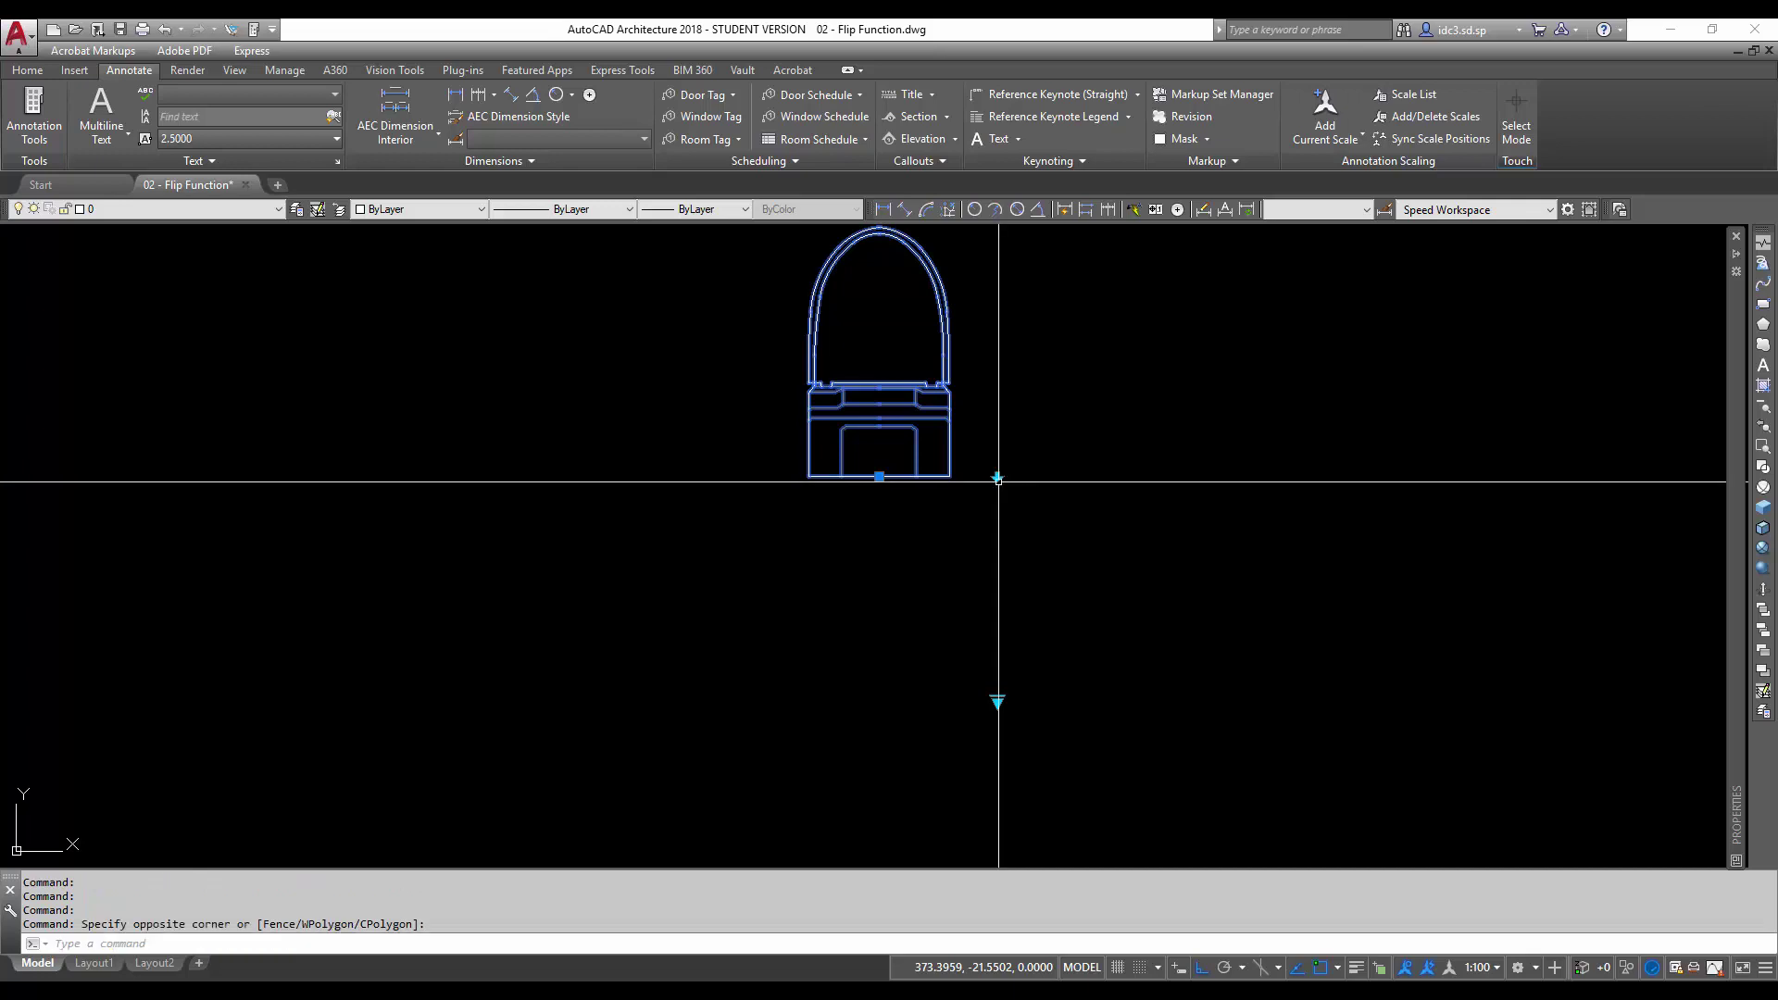
left_click(997, 476)
left_click(998, 476)
left_click(997, 476)
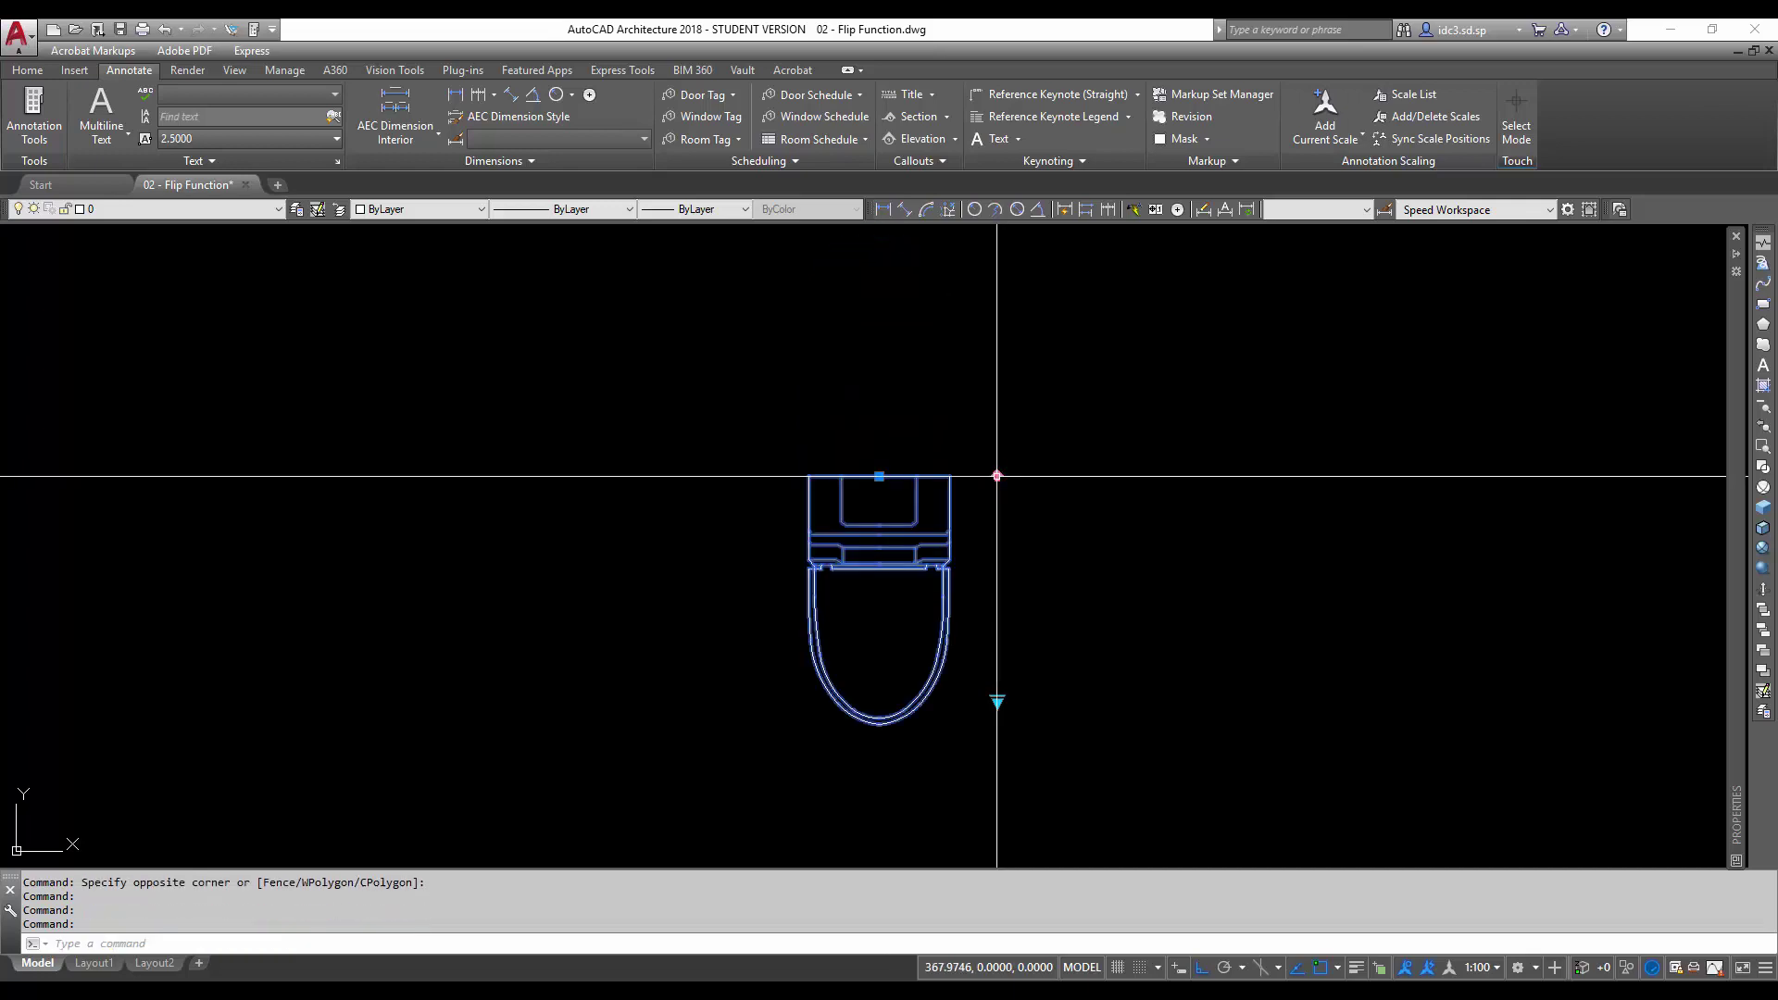
middle_click_drag(1084, 448, 1059, 488)
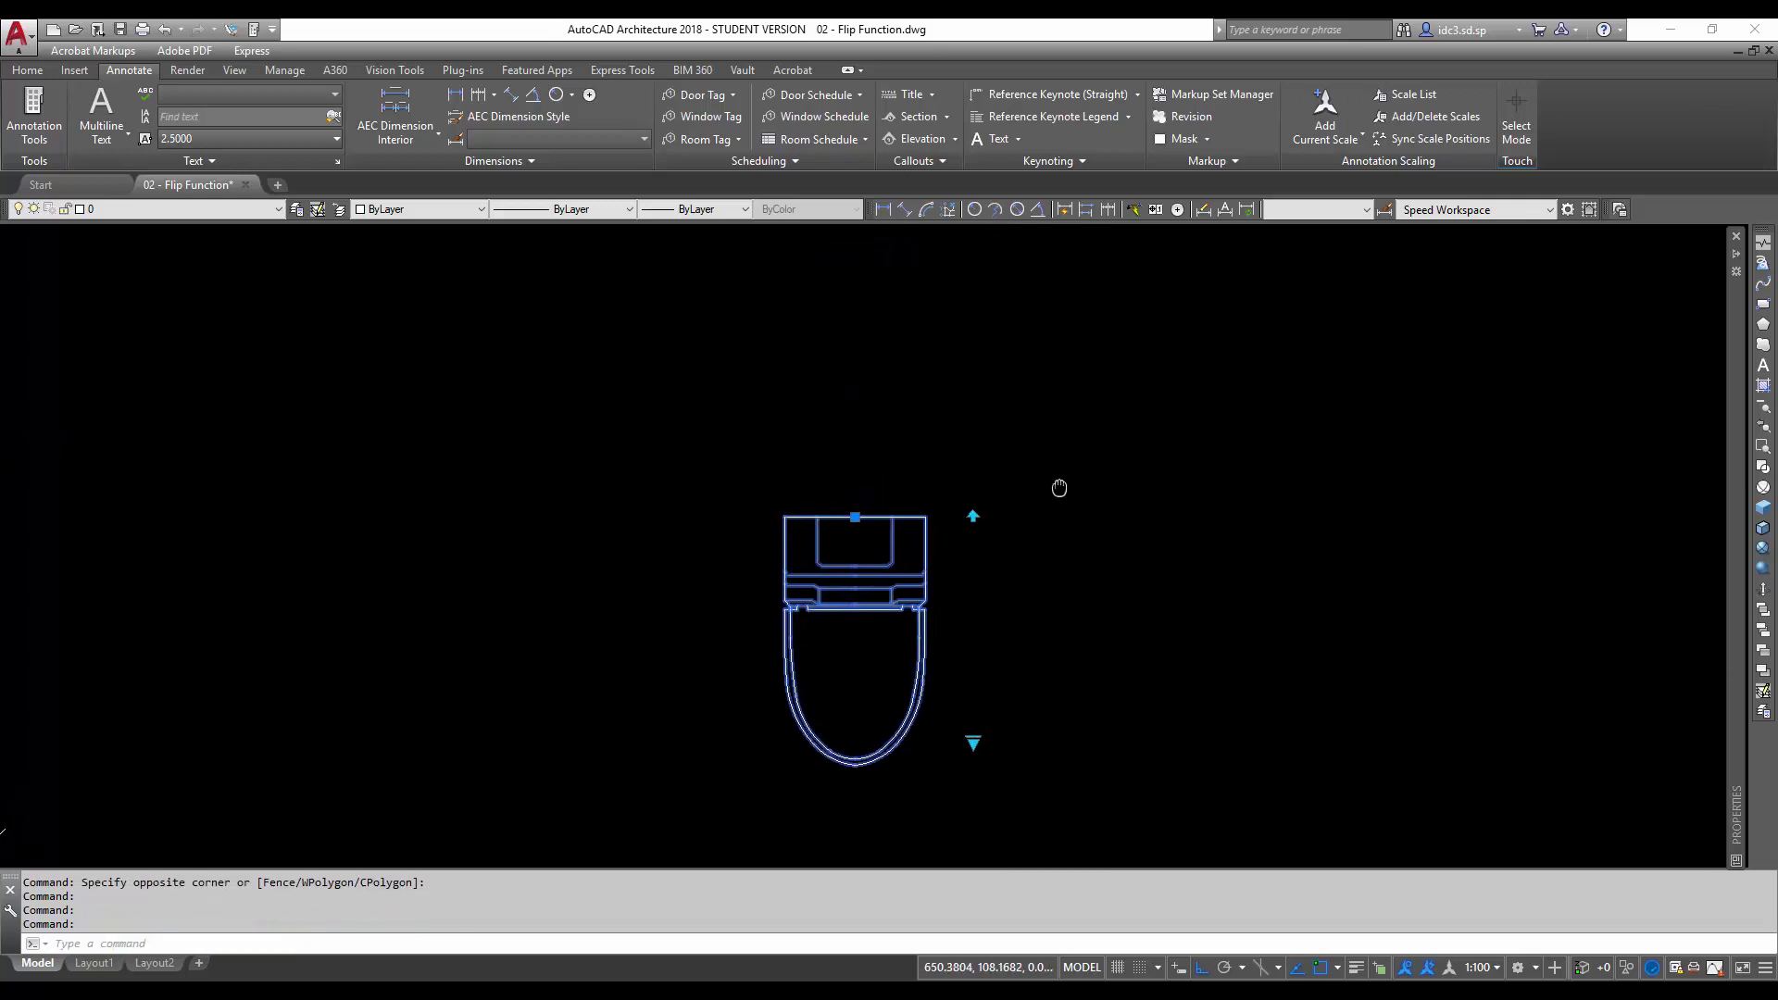
left_click(973, 521)
left_click(972, 522)
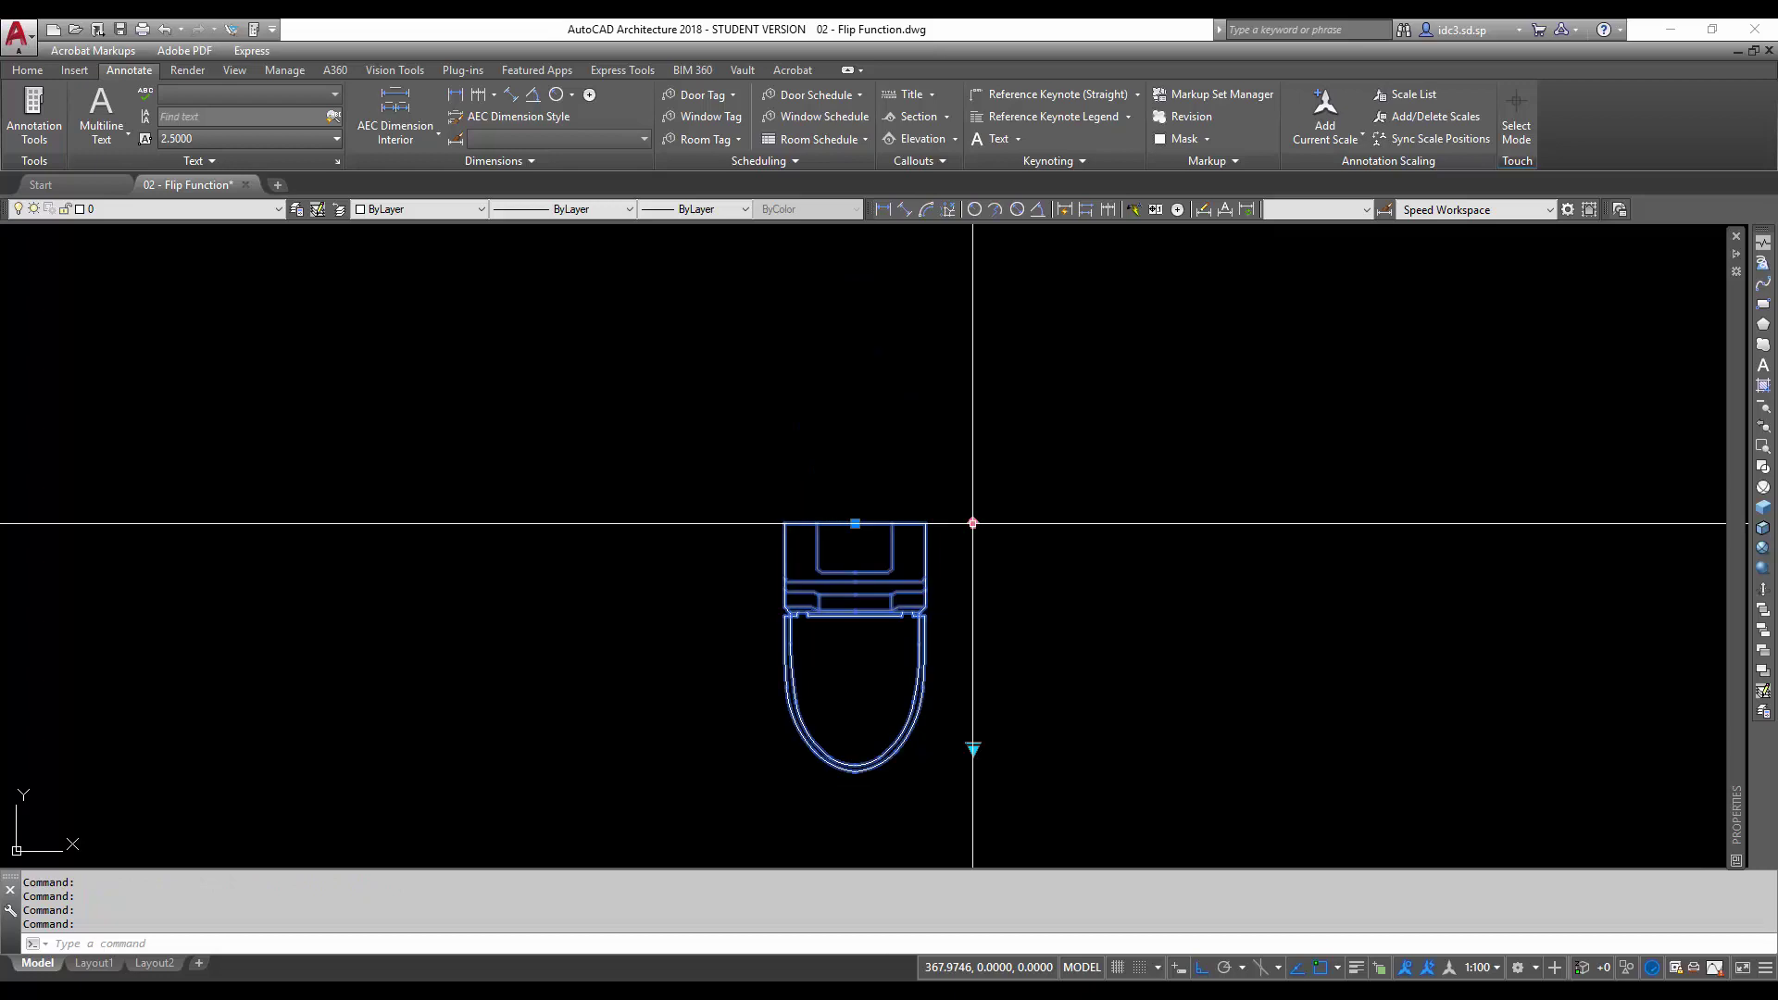
left_click(972, 748)
Switch the toilet block's visibility to Front, then to the Side view.
left_click(1011, 786)
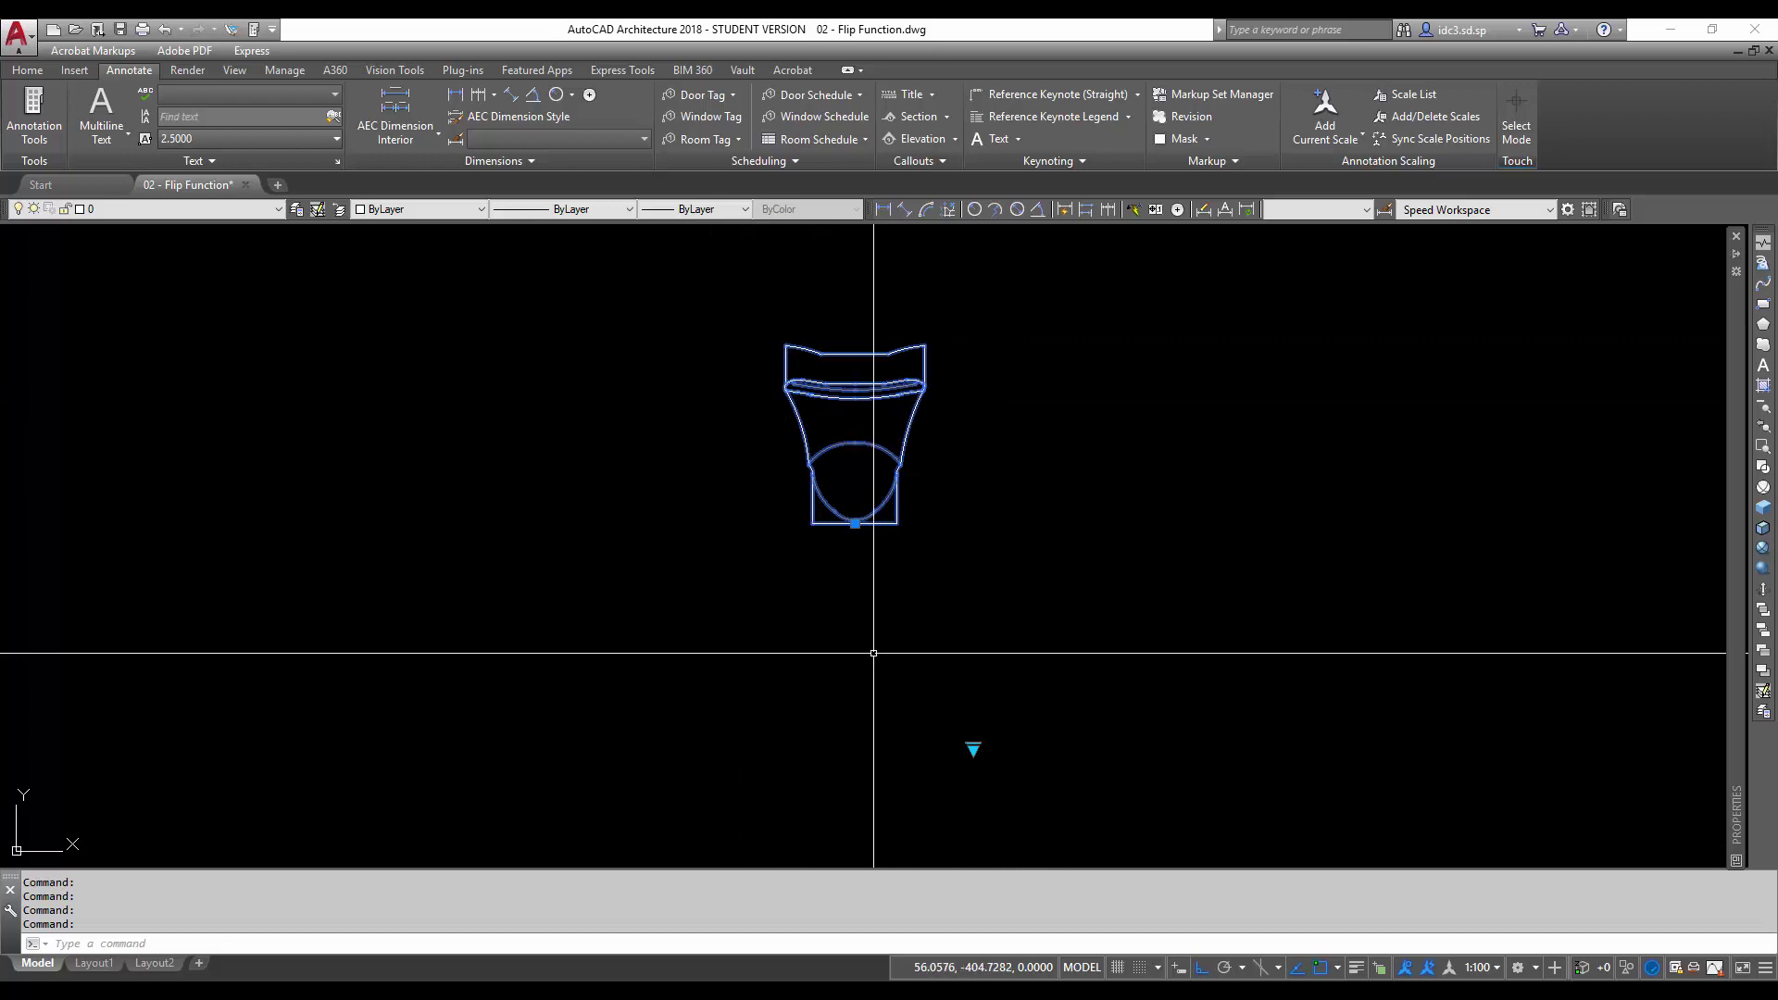
left_click(973, 748)
left_click(1018, 807)
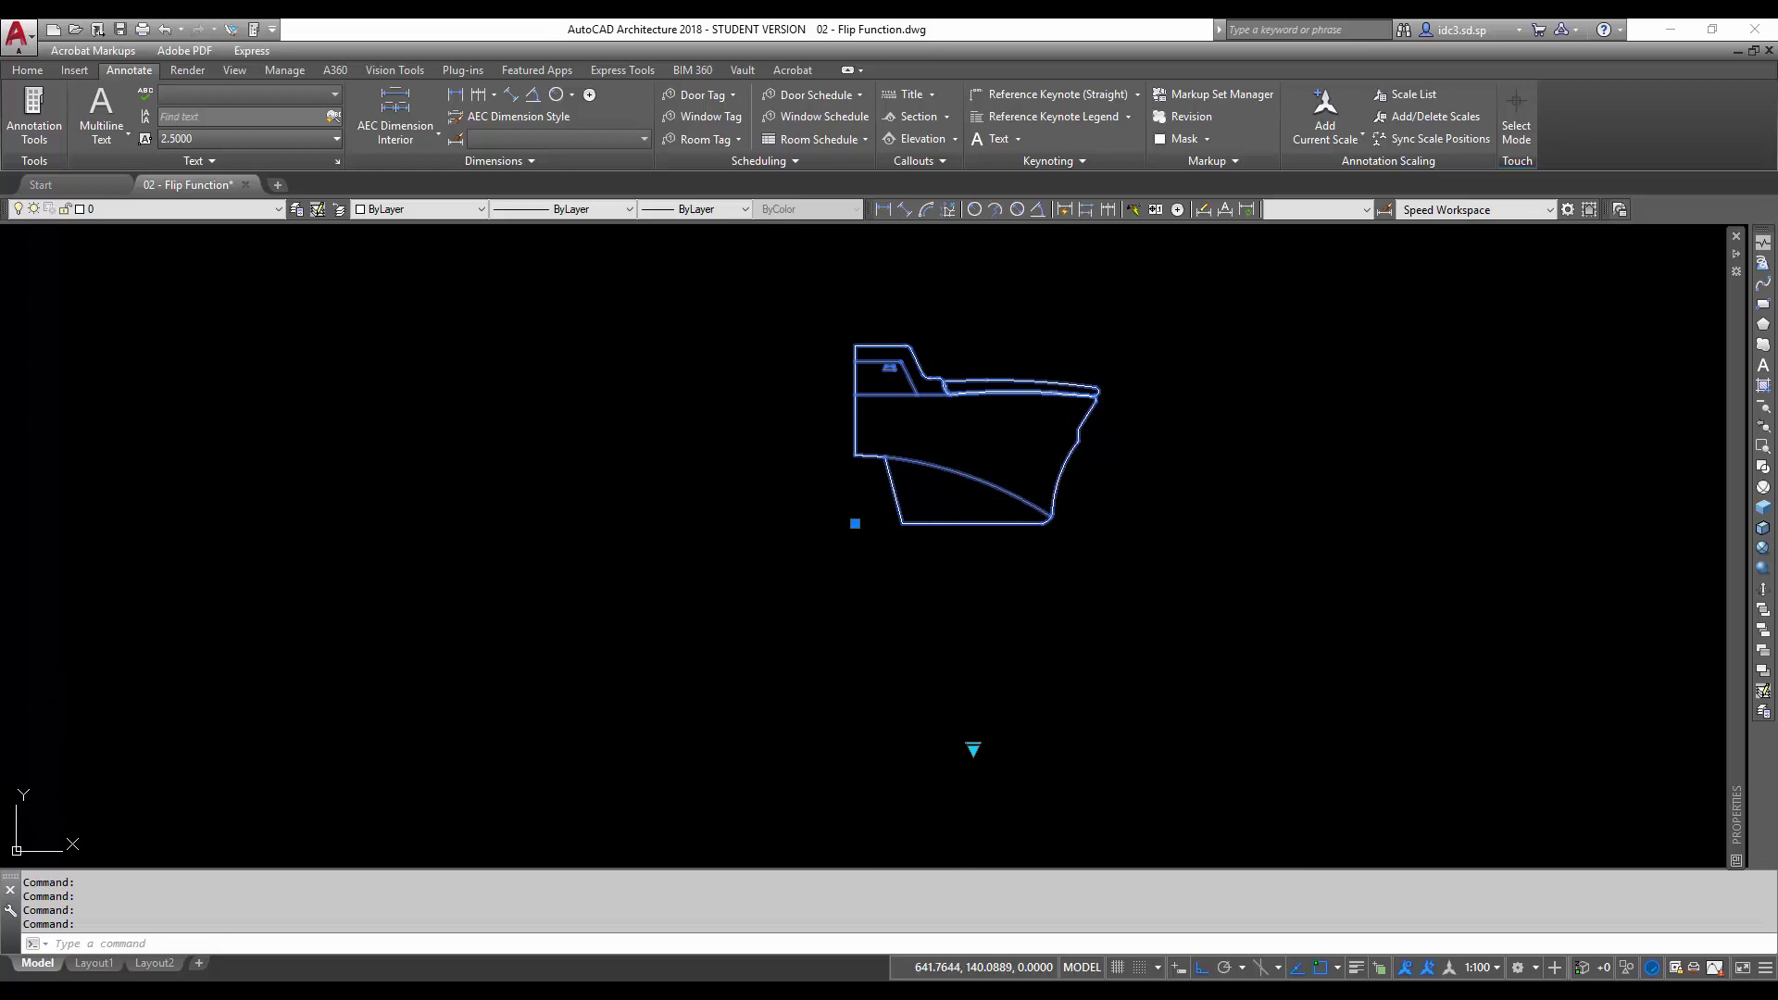
right_click(1062, 479)
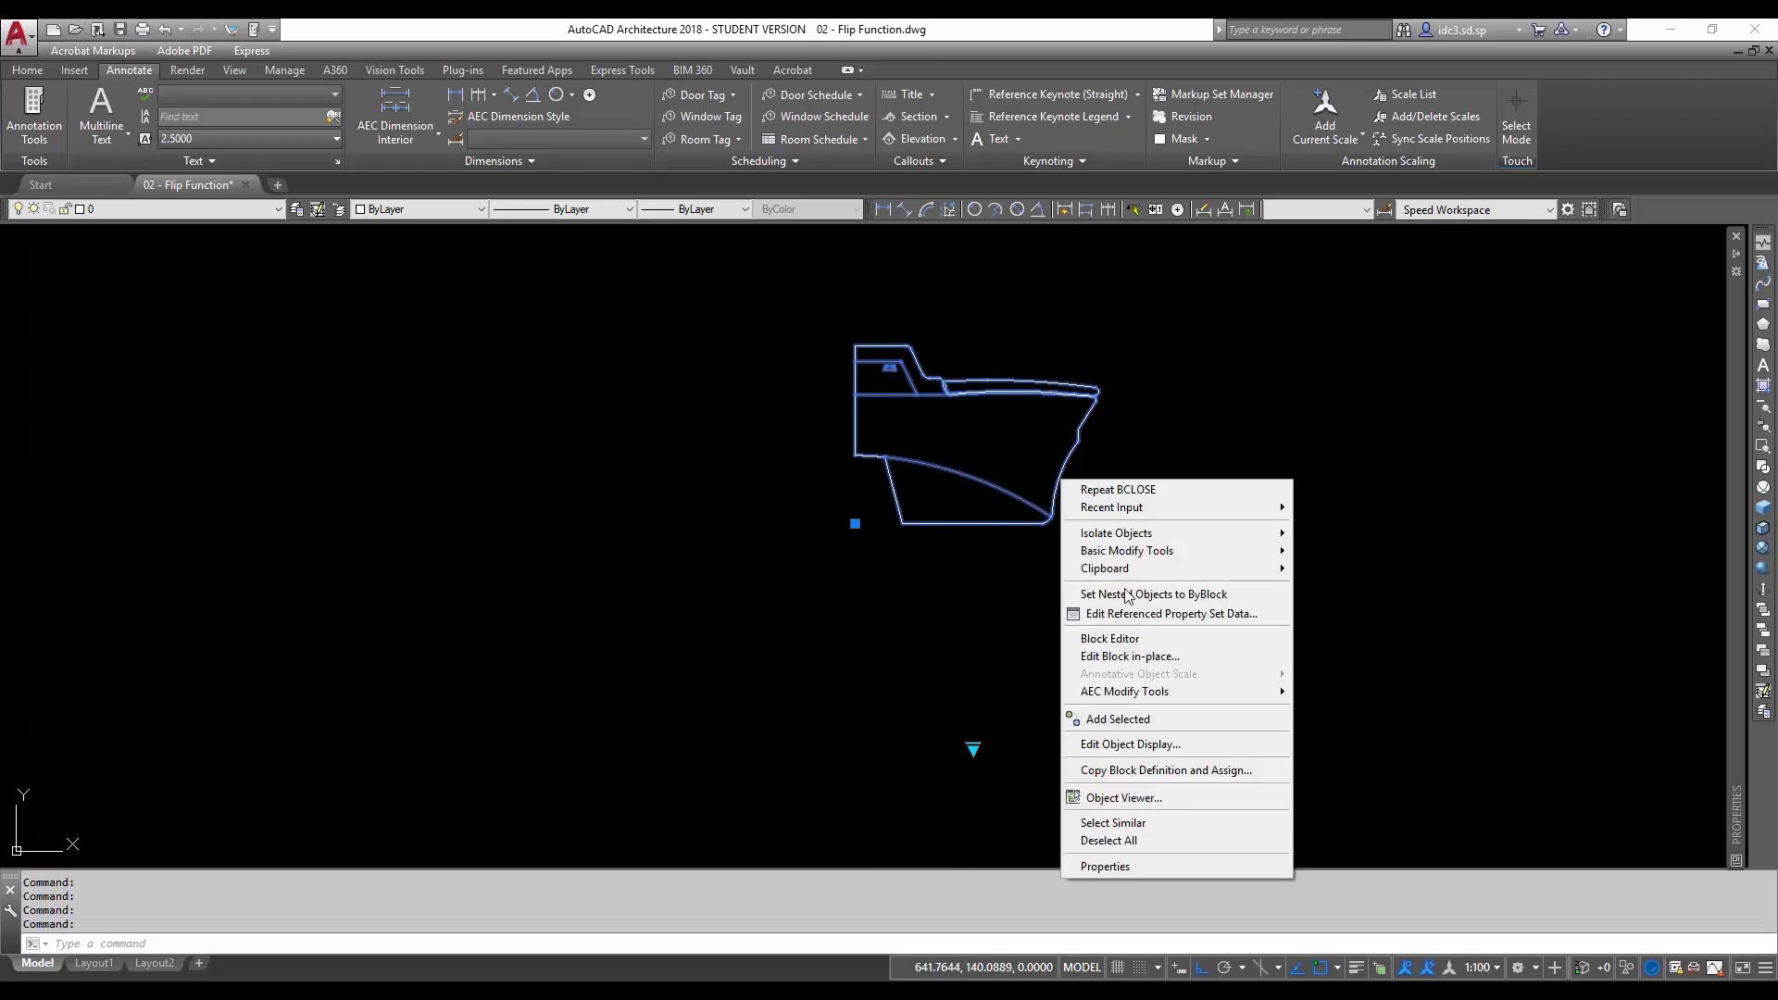
Open the block in the Block Editor and set the visibility state to Side.
left_click(1128, 639)
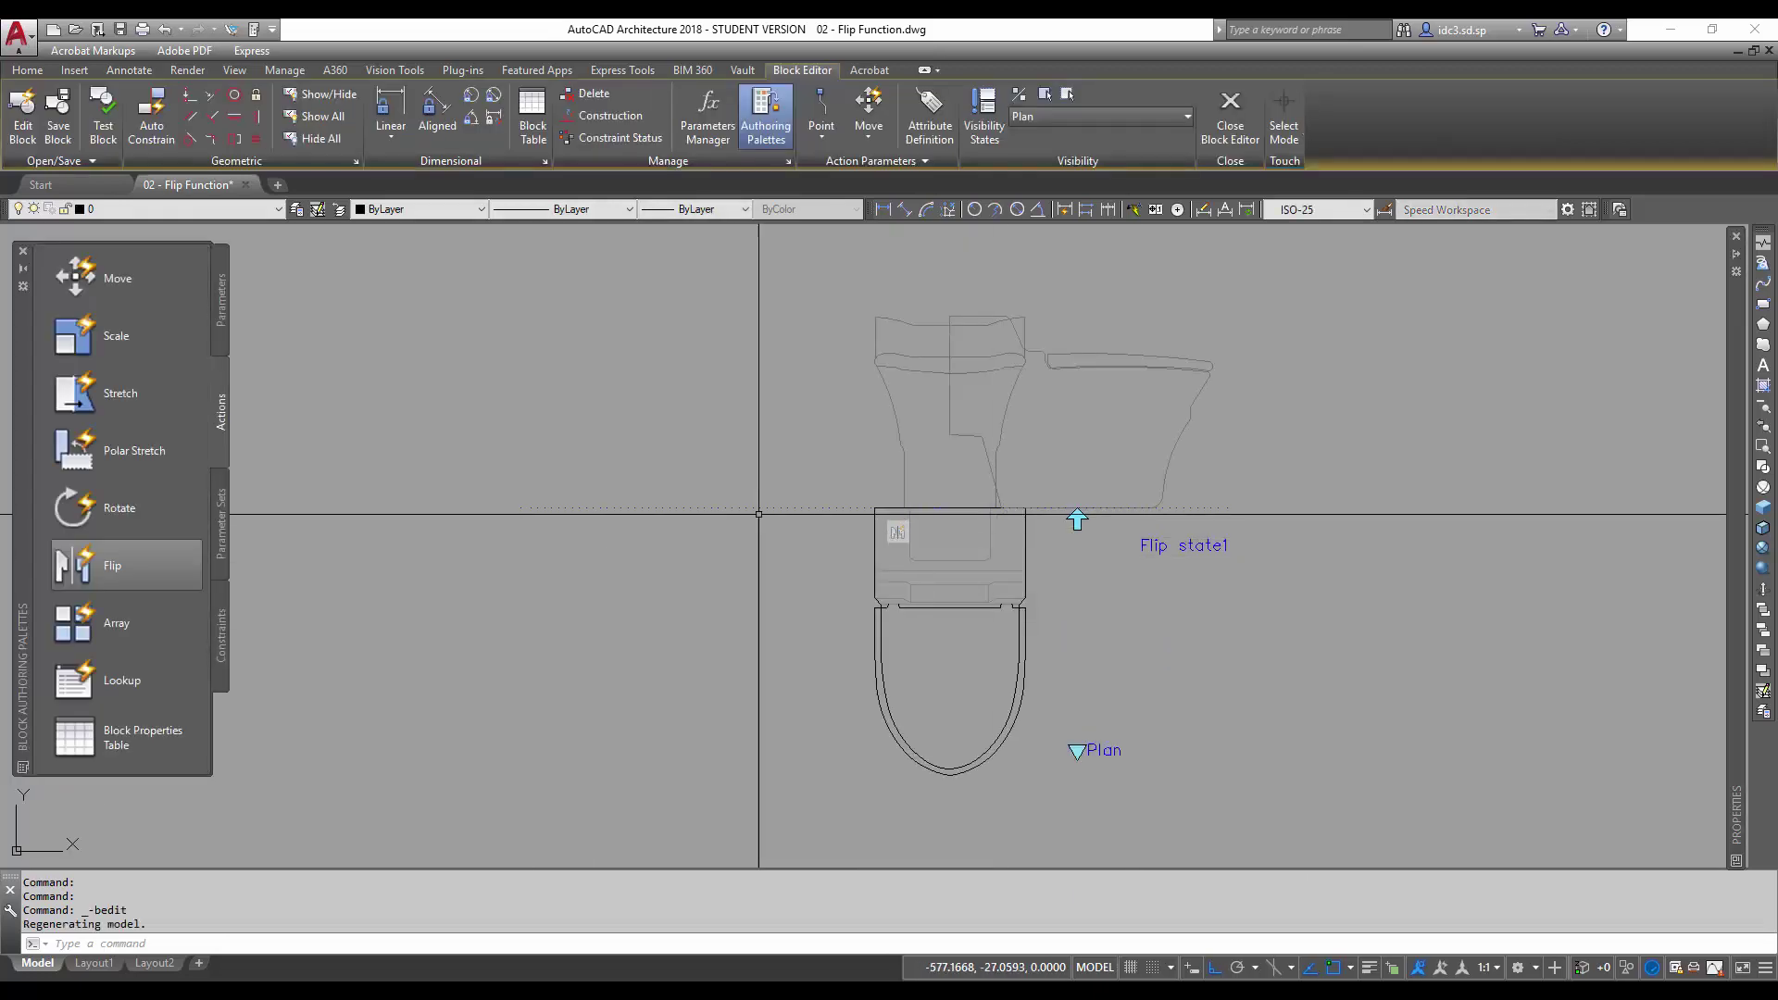
left_click(1104, 115)
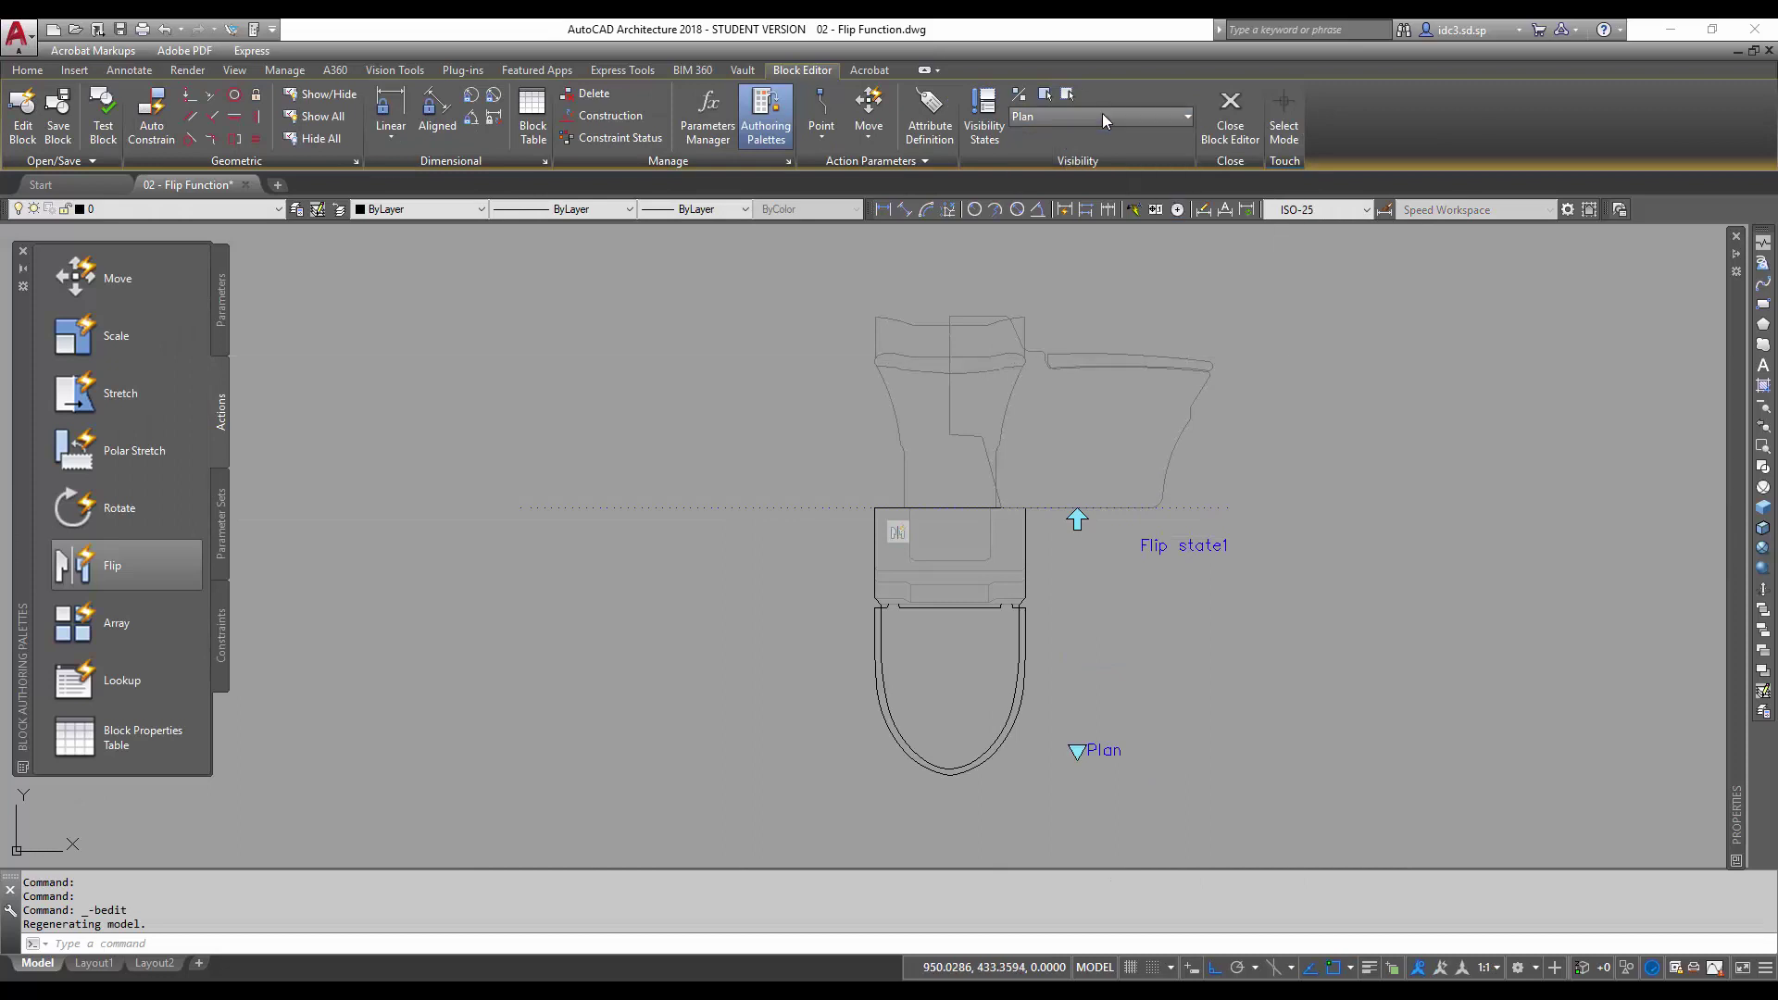
left_click(1100, 113)
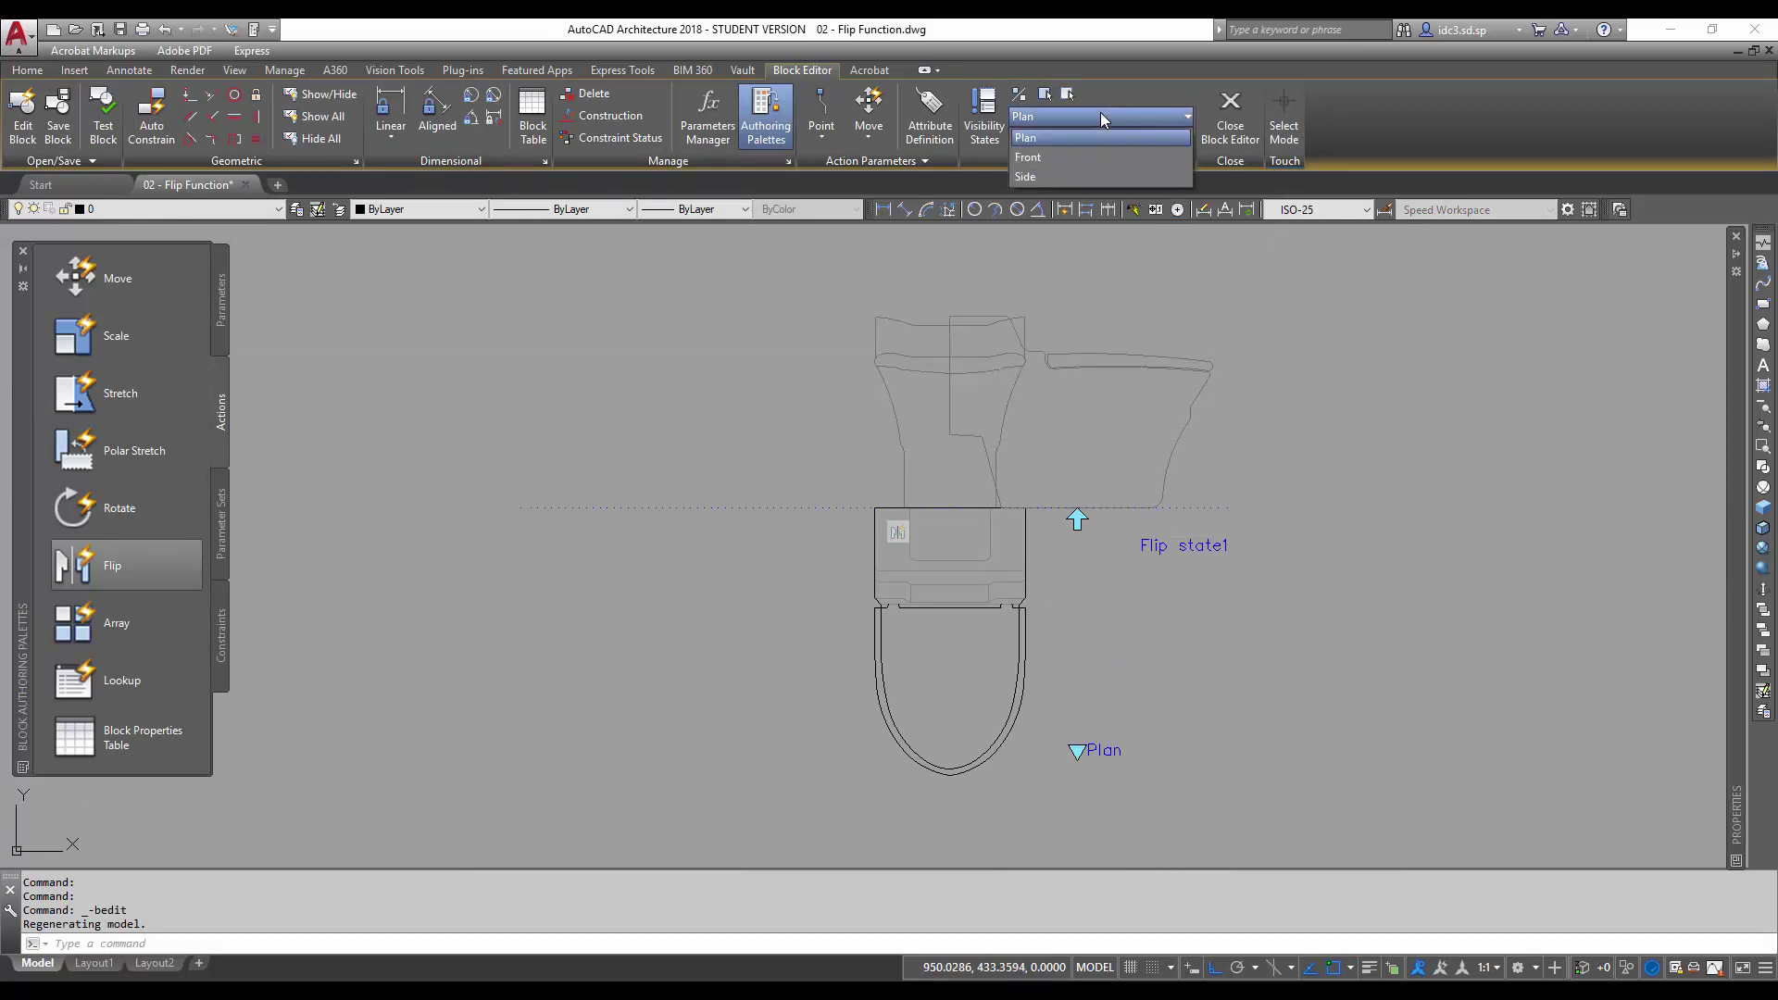
left_click(1077, 176)
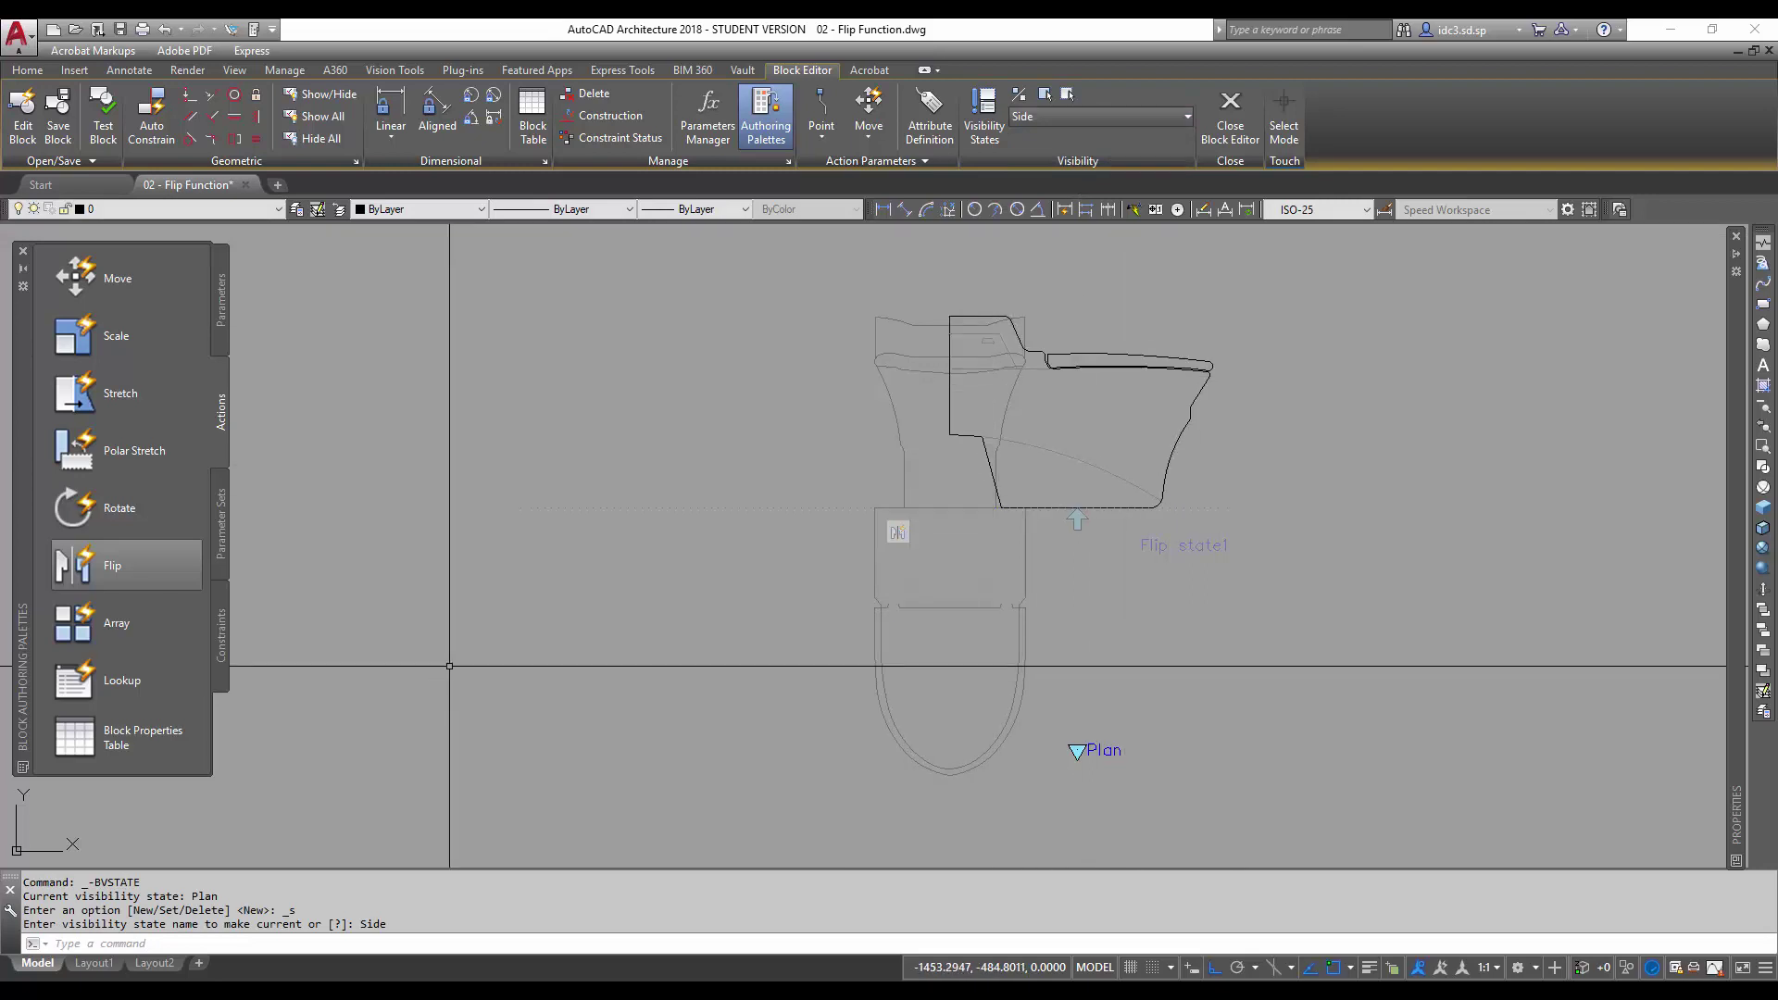
Add flip parameter Flip state2 with a vertical reflection line down from the tank's back.
left_click(222, 305)
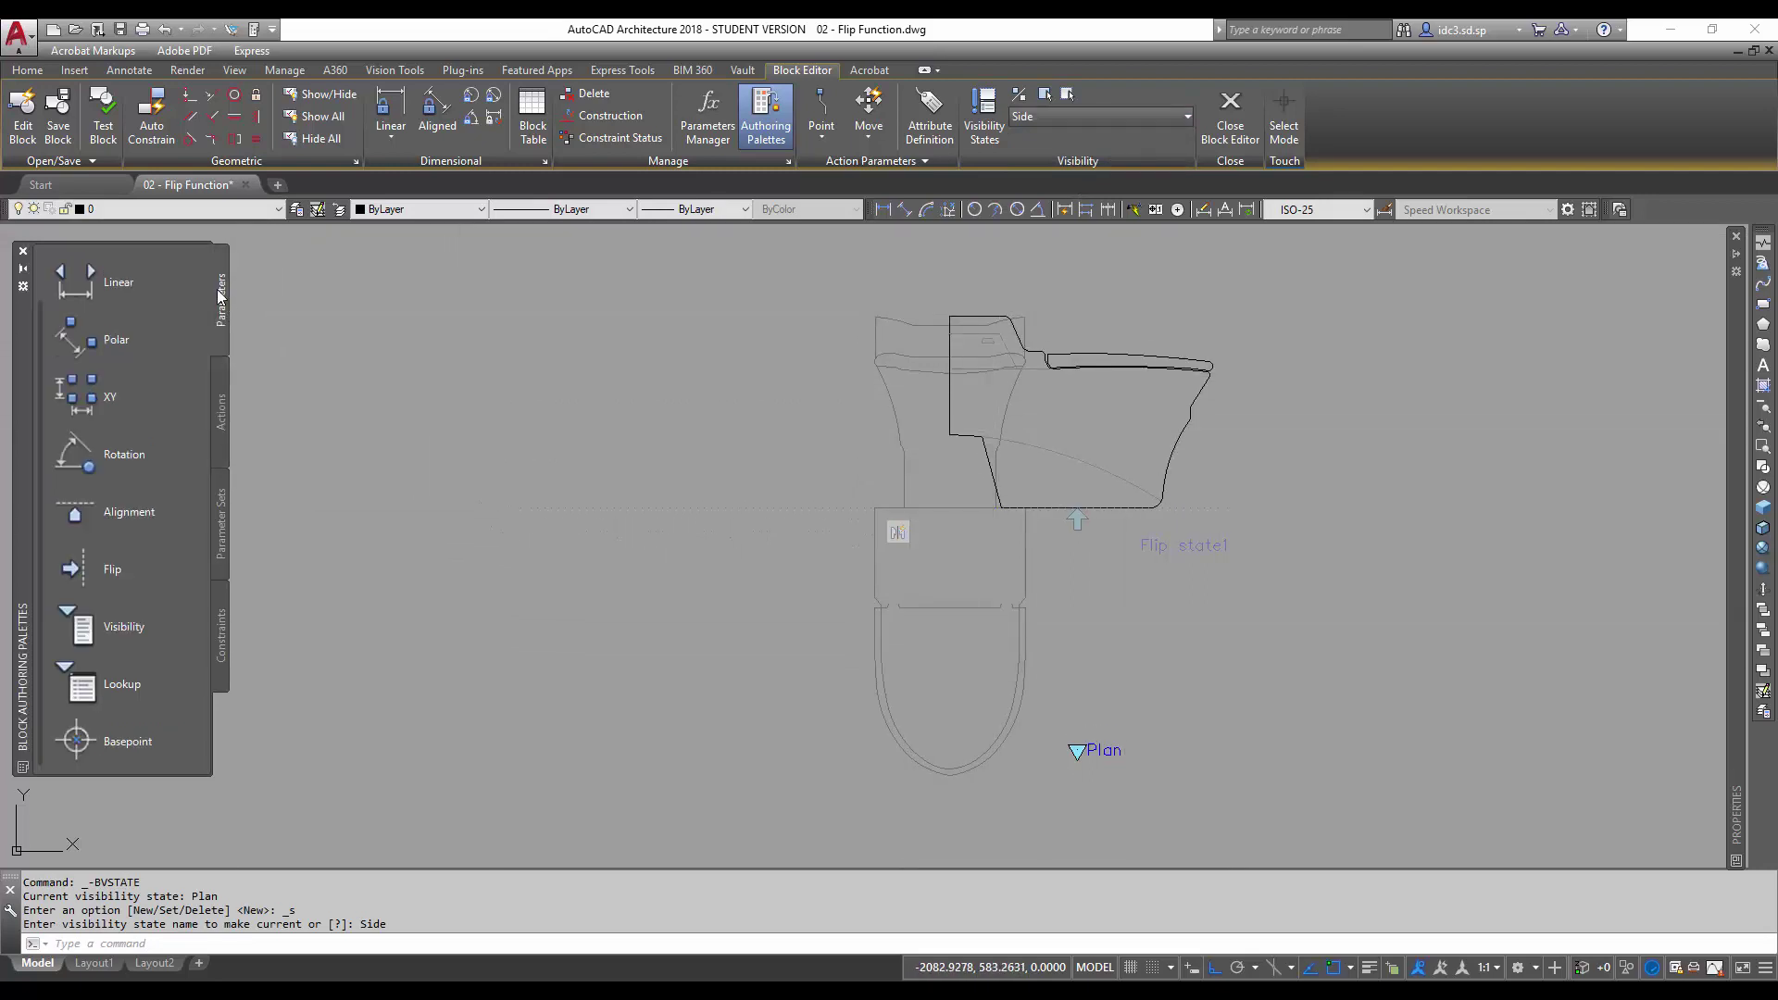
left_click(99, 576)
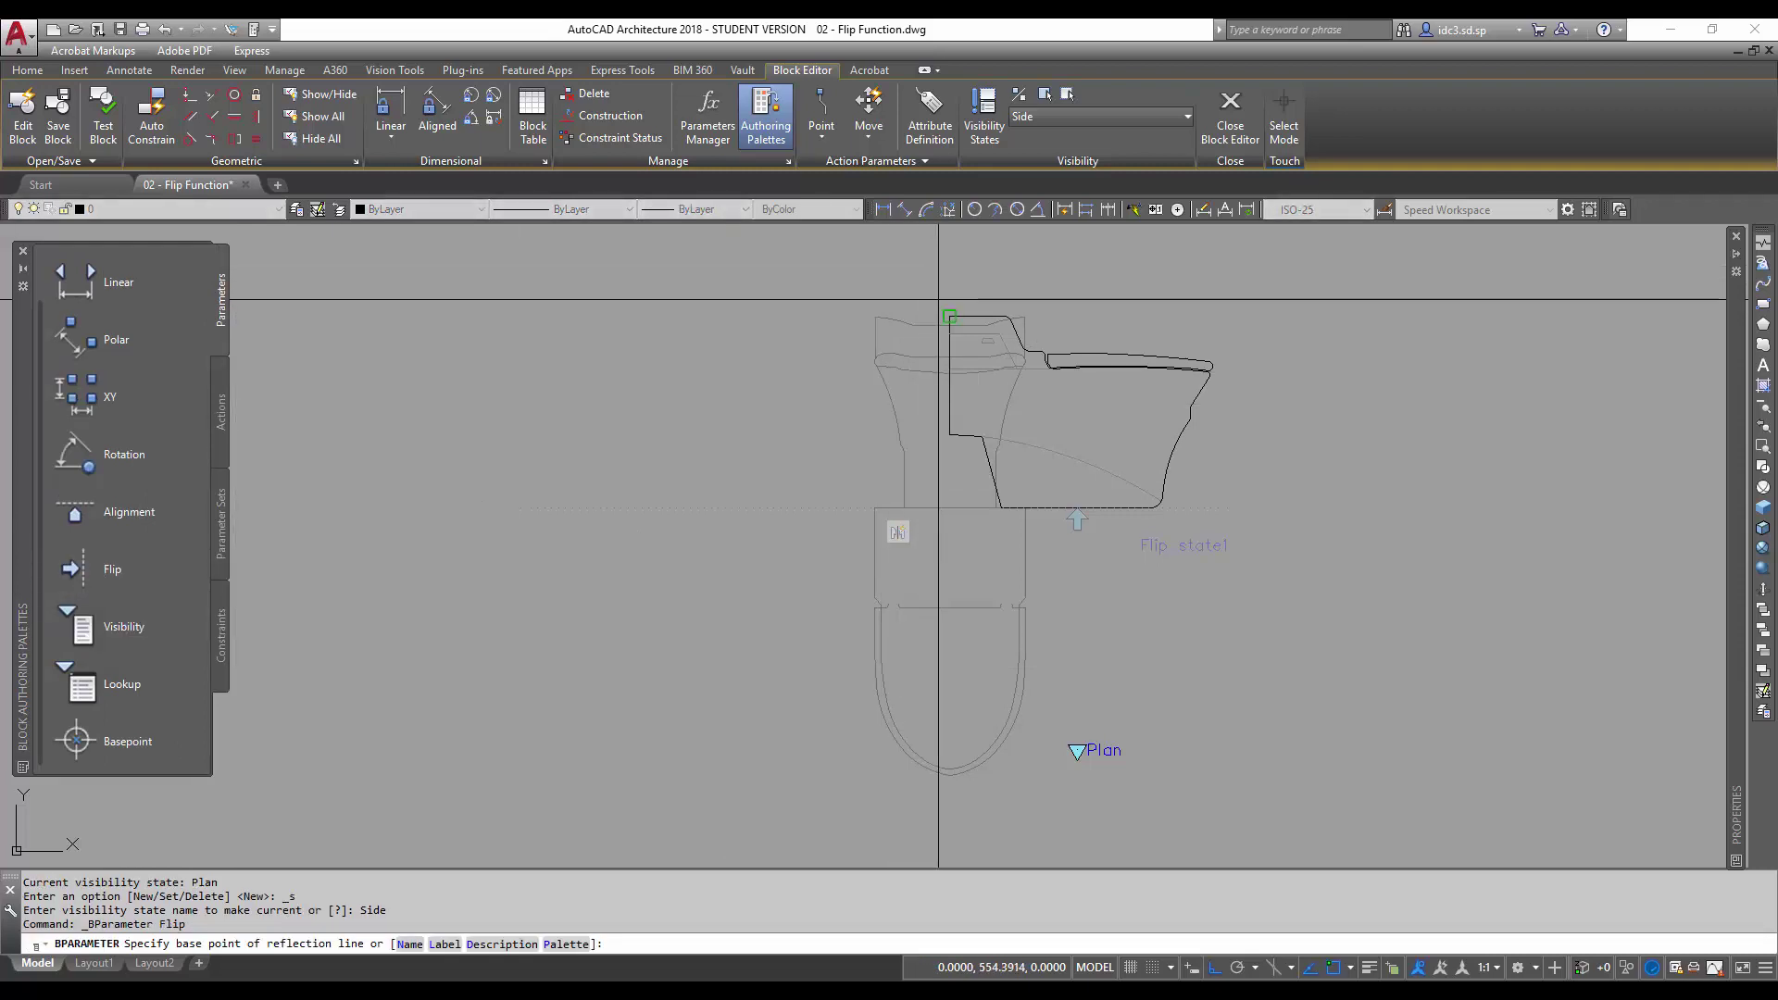
left_click(949, 317)
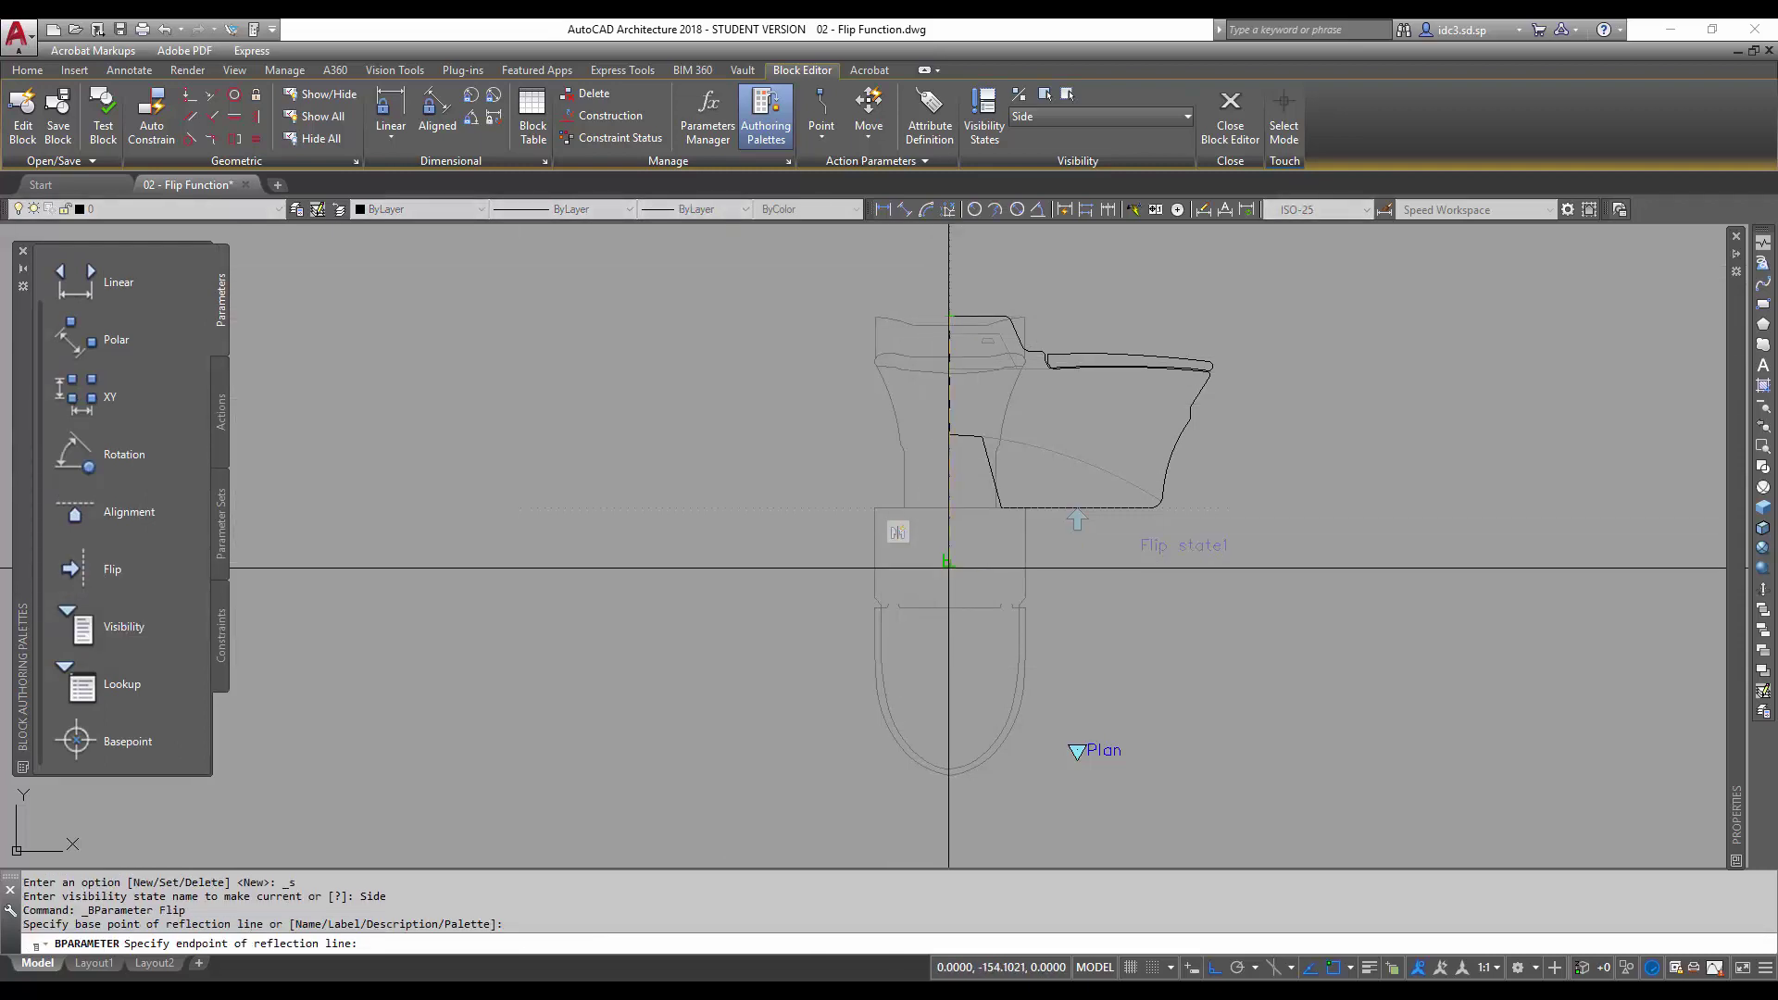
left_click(949, 571)
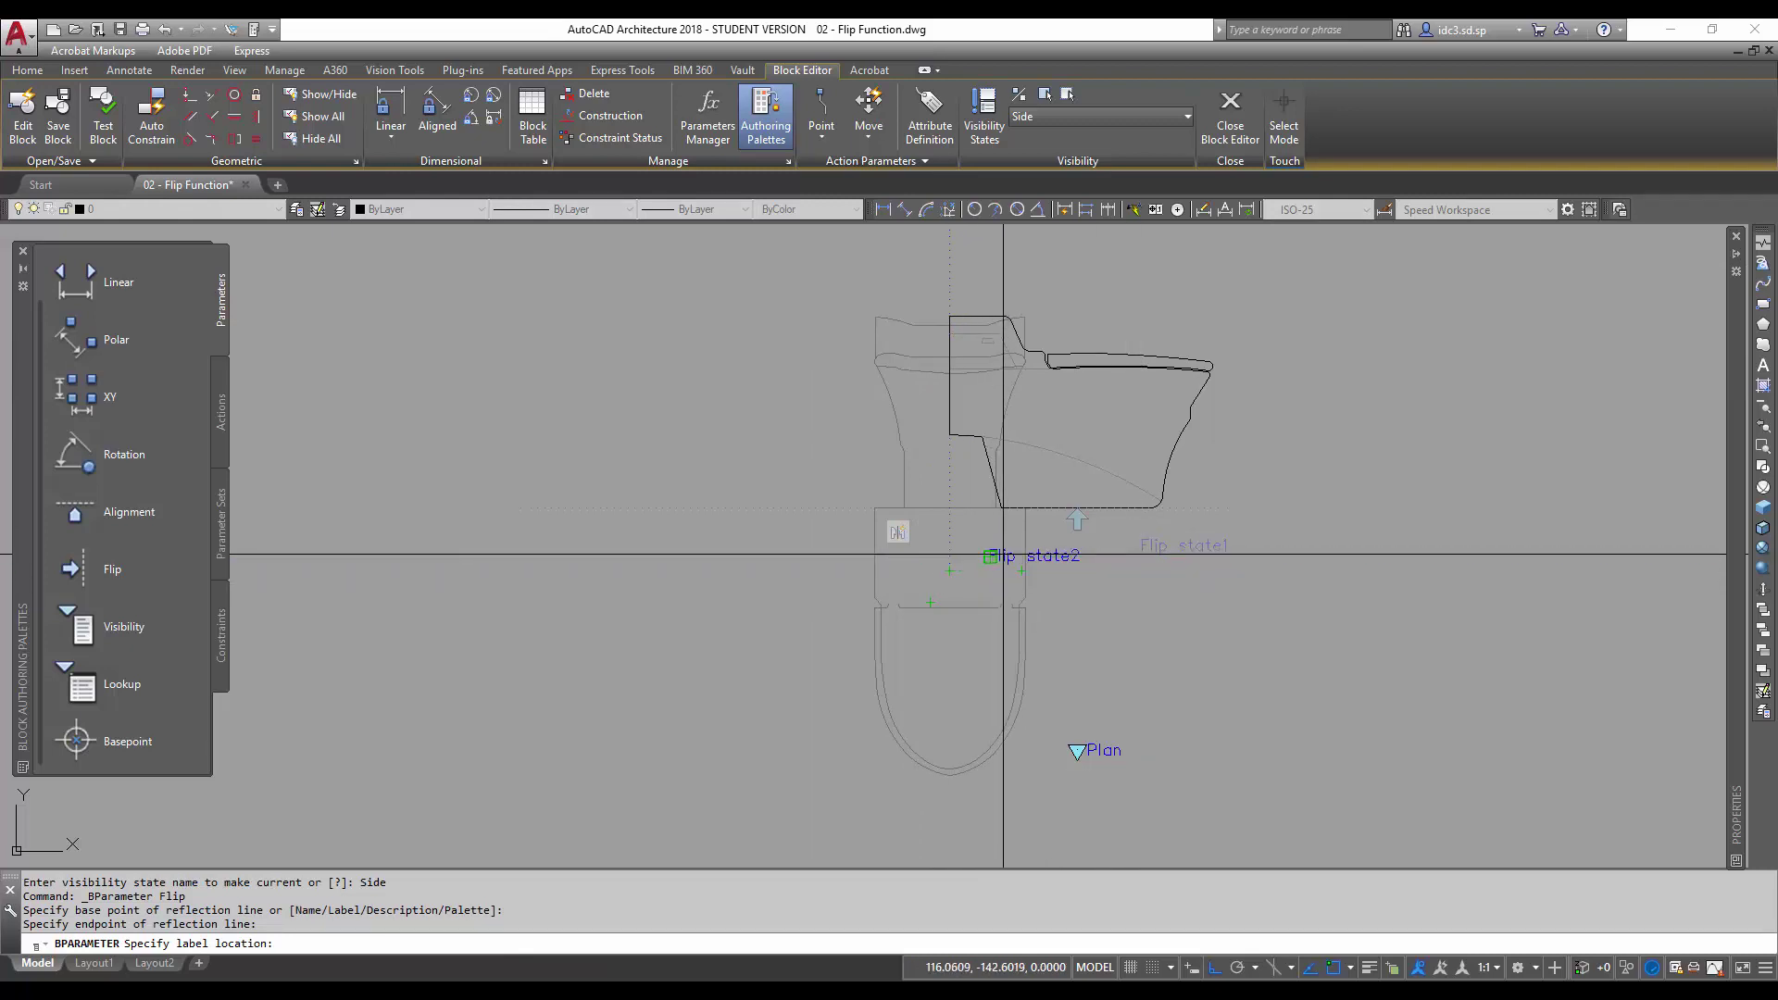
left_click(1003, 554)
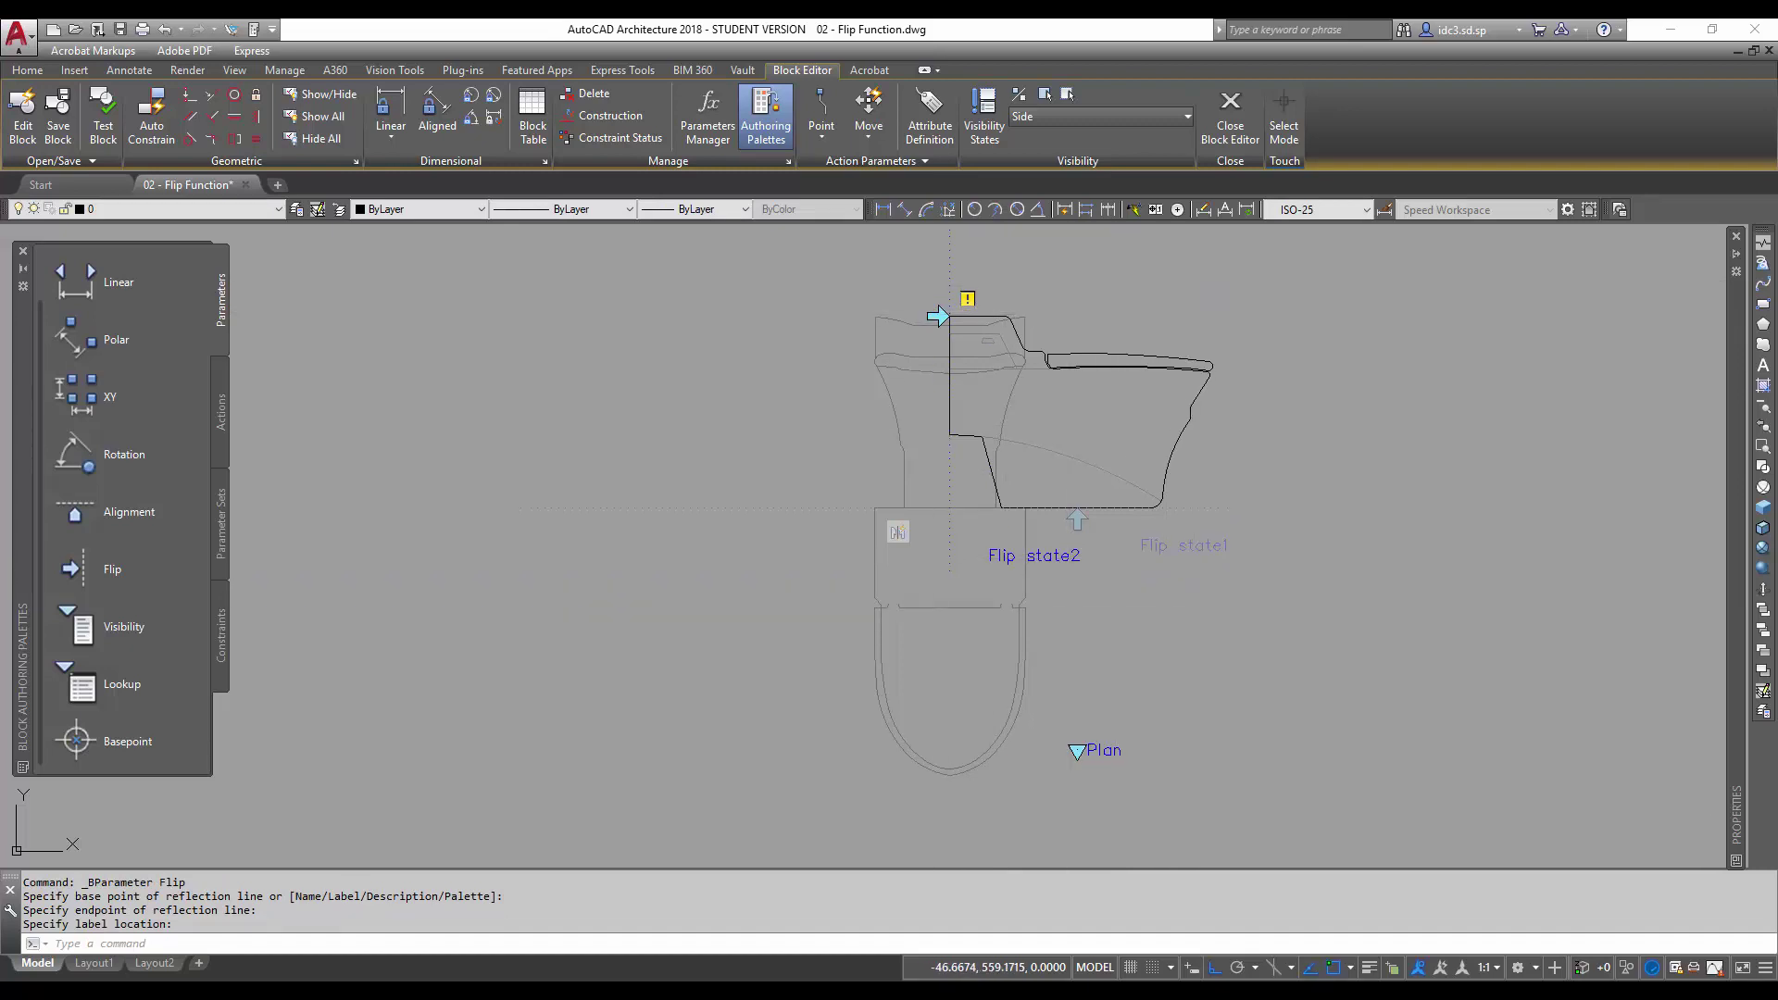
left_click(942, 314)
Move the Flip state2 arrow down beside its label at the toilet base, then recentre the view.
left_click(949, 315)
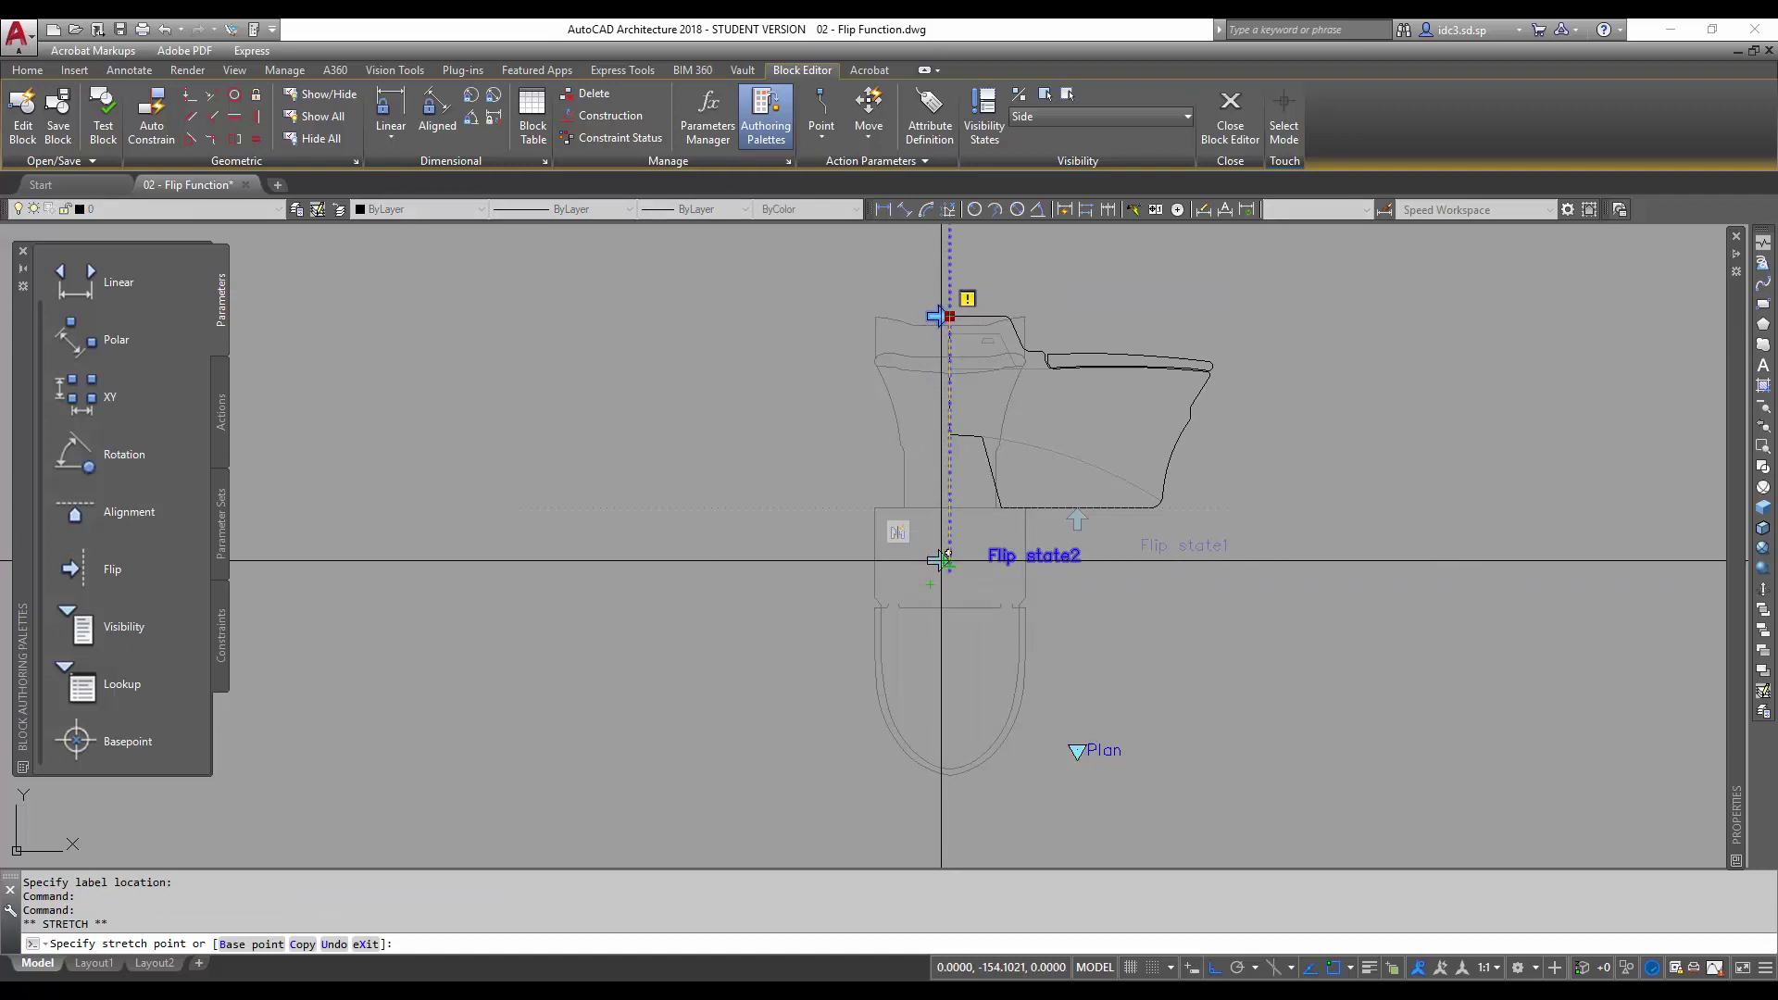
scroll(941, 559, "up", 5)
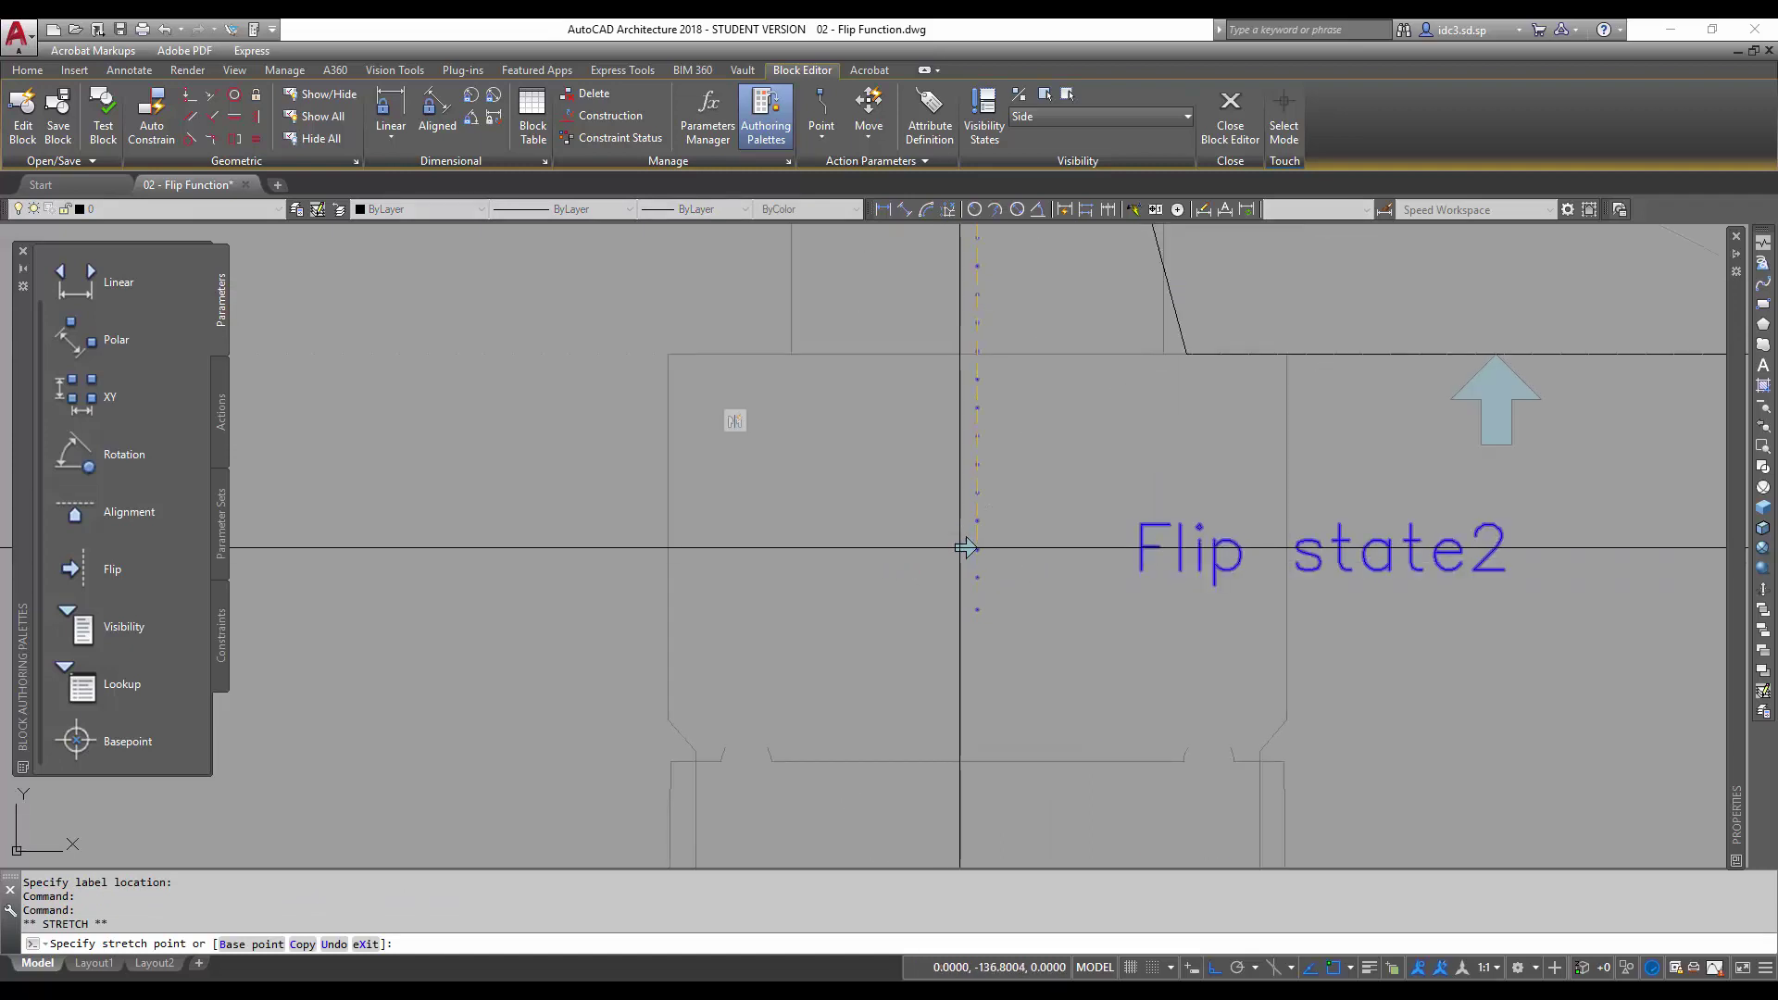
left_click(963, 547)
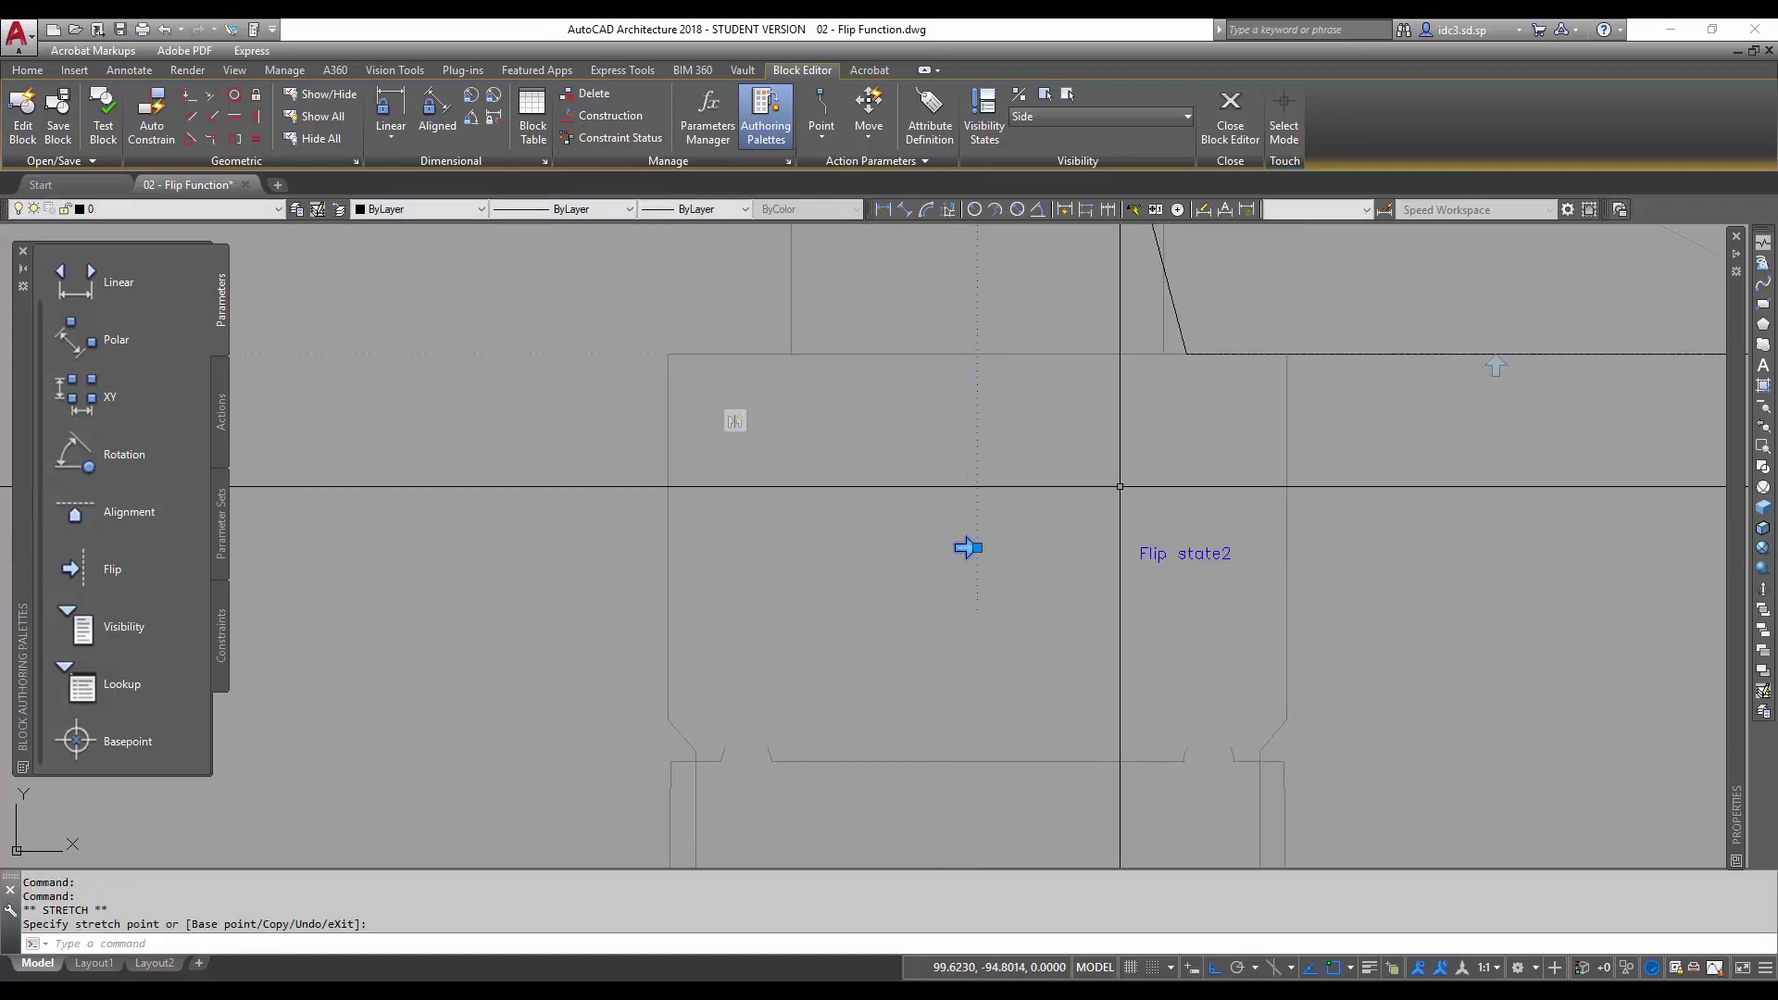
scroll(1120, 486, "down", 5)
scroll(1093, 509, "up", 4)
scroll(1093, 519, "down", 4)
middle_click_drag(1145, 537, 940, 634)
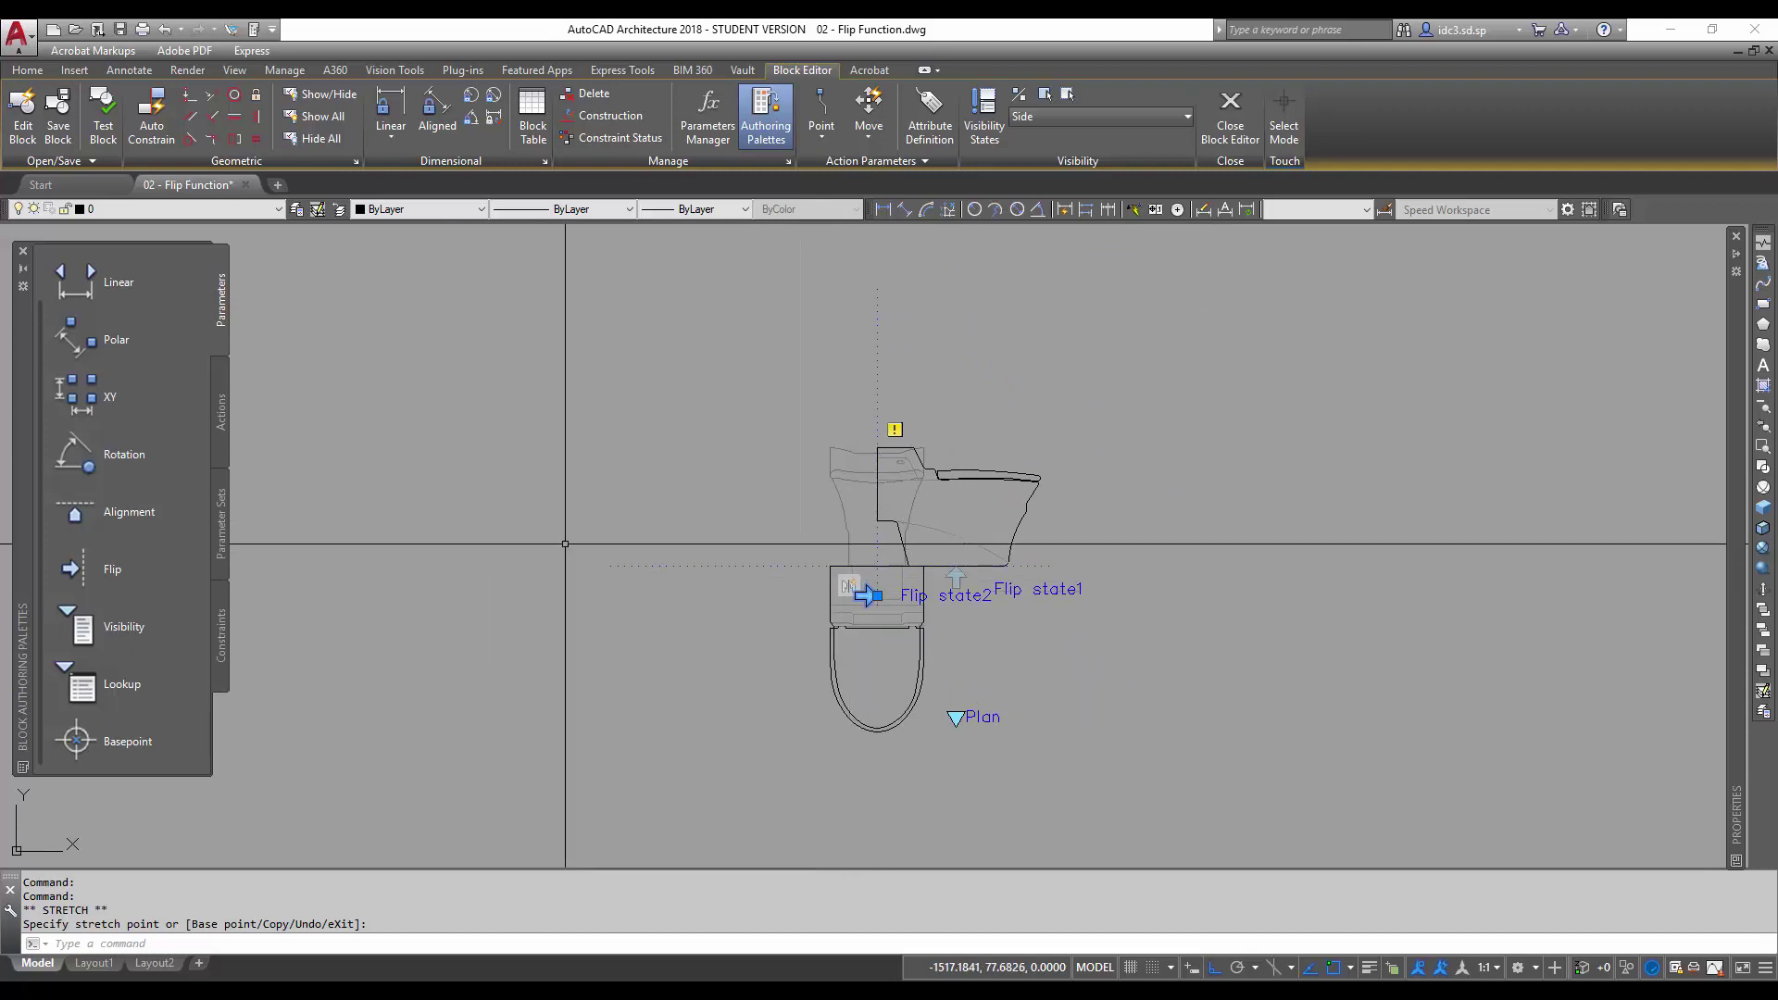
scroll(739, 556, "up", 2)
middle_click_drag(739, 556, 575, 509)
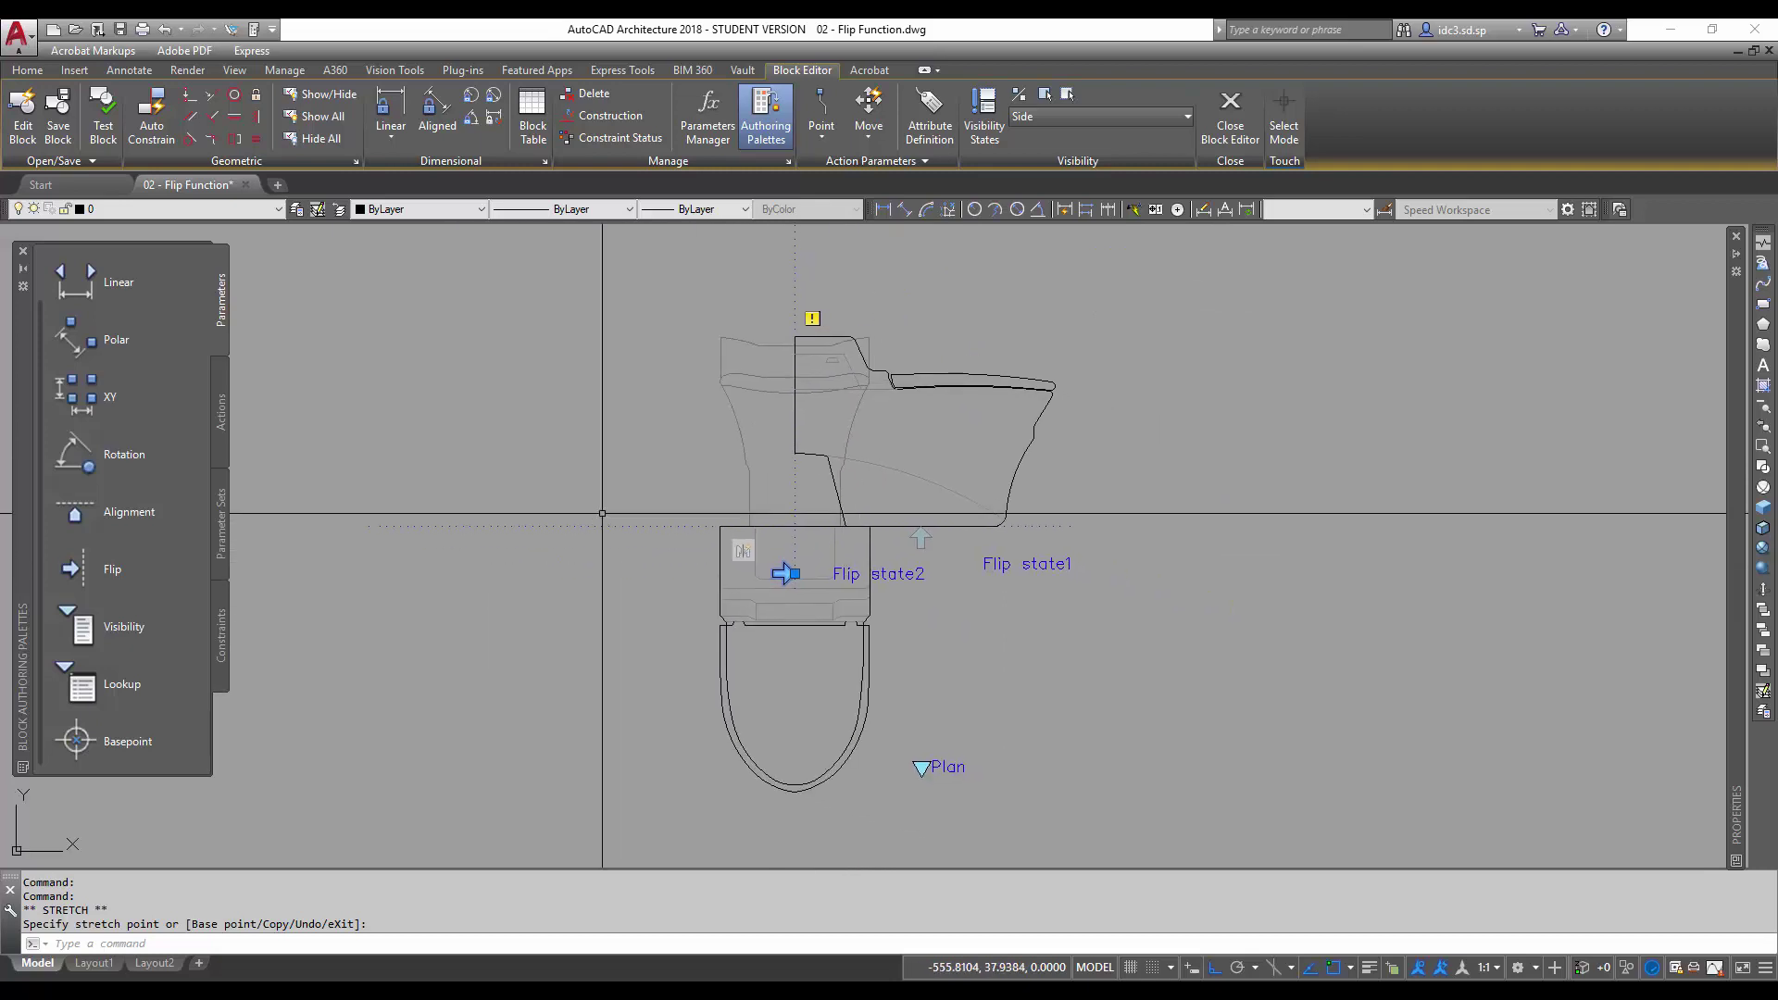
Add a Flip action linked to Flip state2 acting on the side-view geometry.
left_click(220, 421)
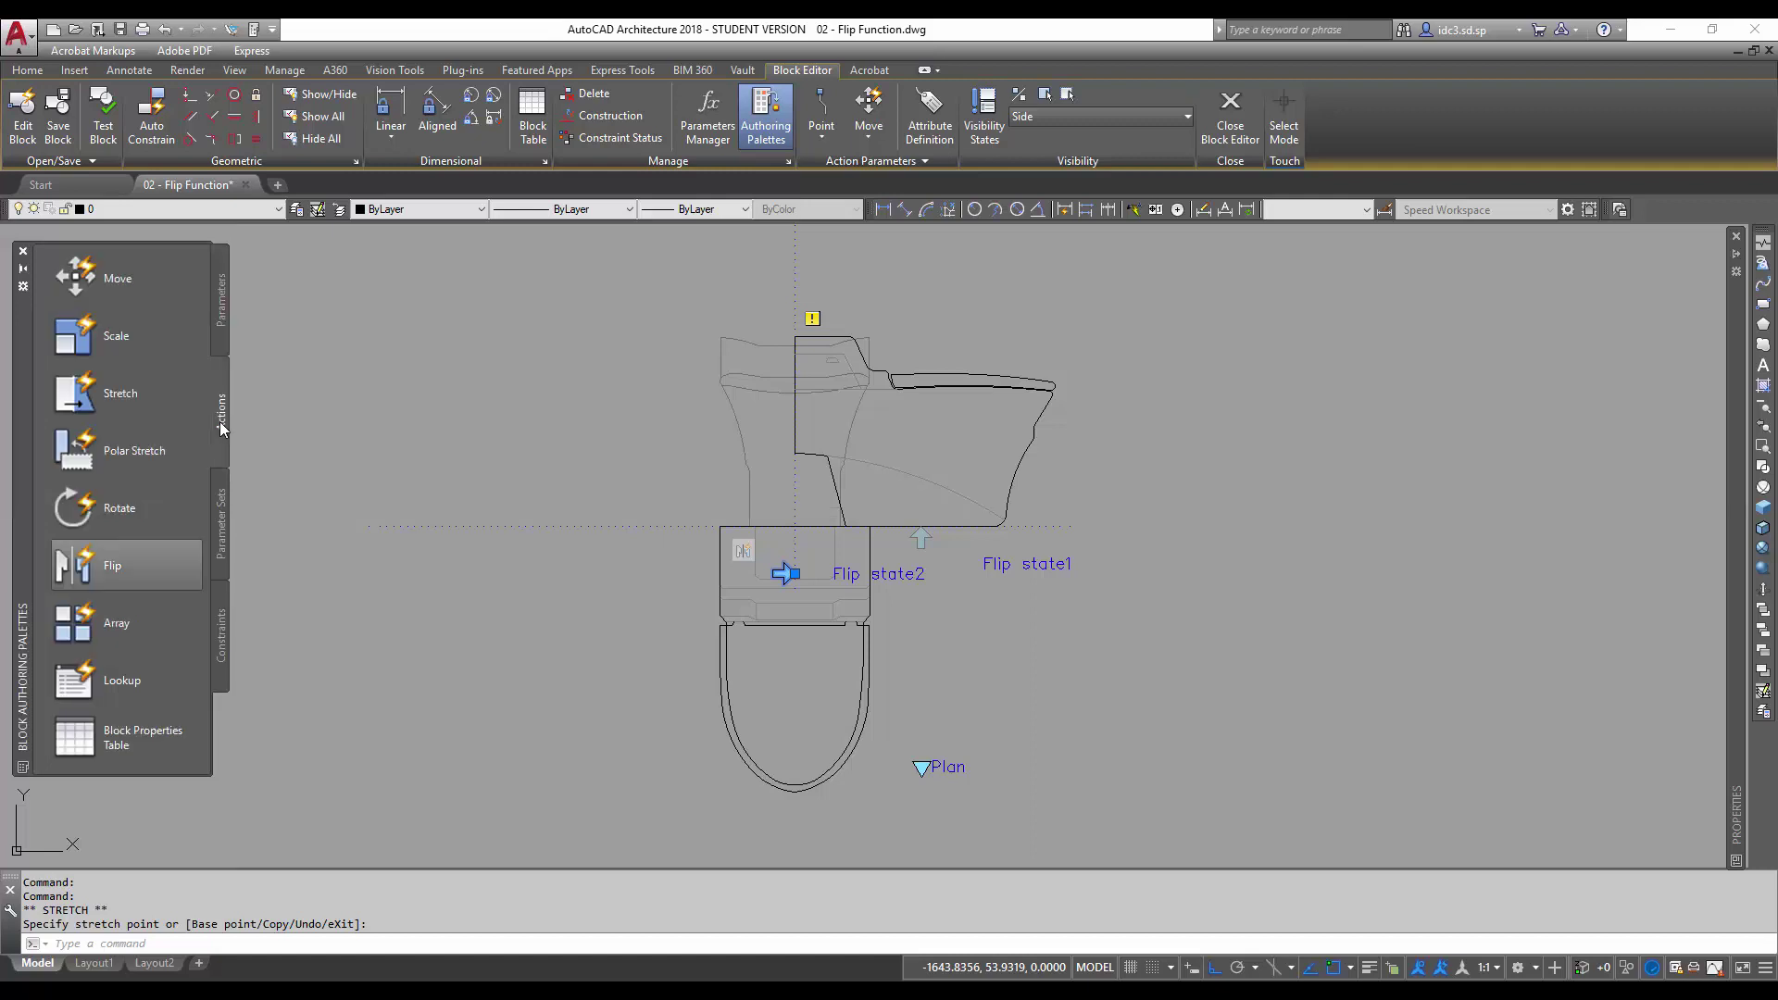
left_click(146, 565)
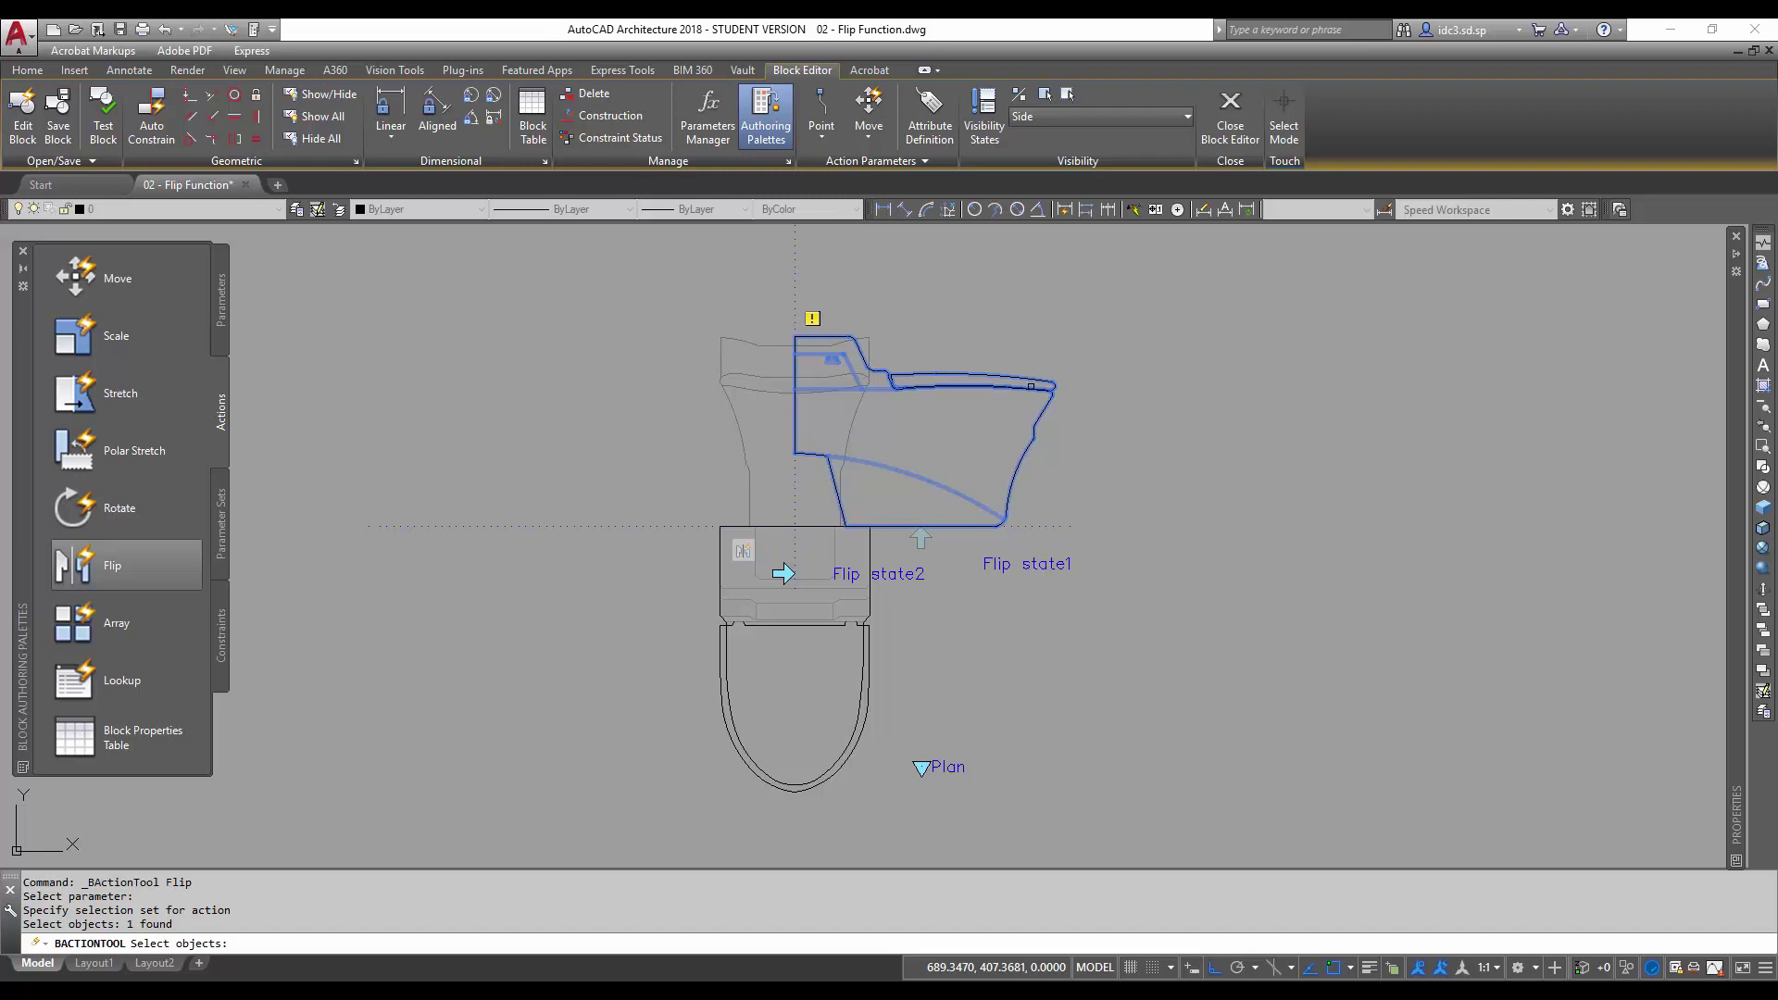
key("Return")
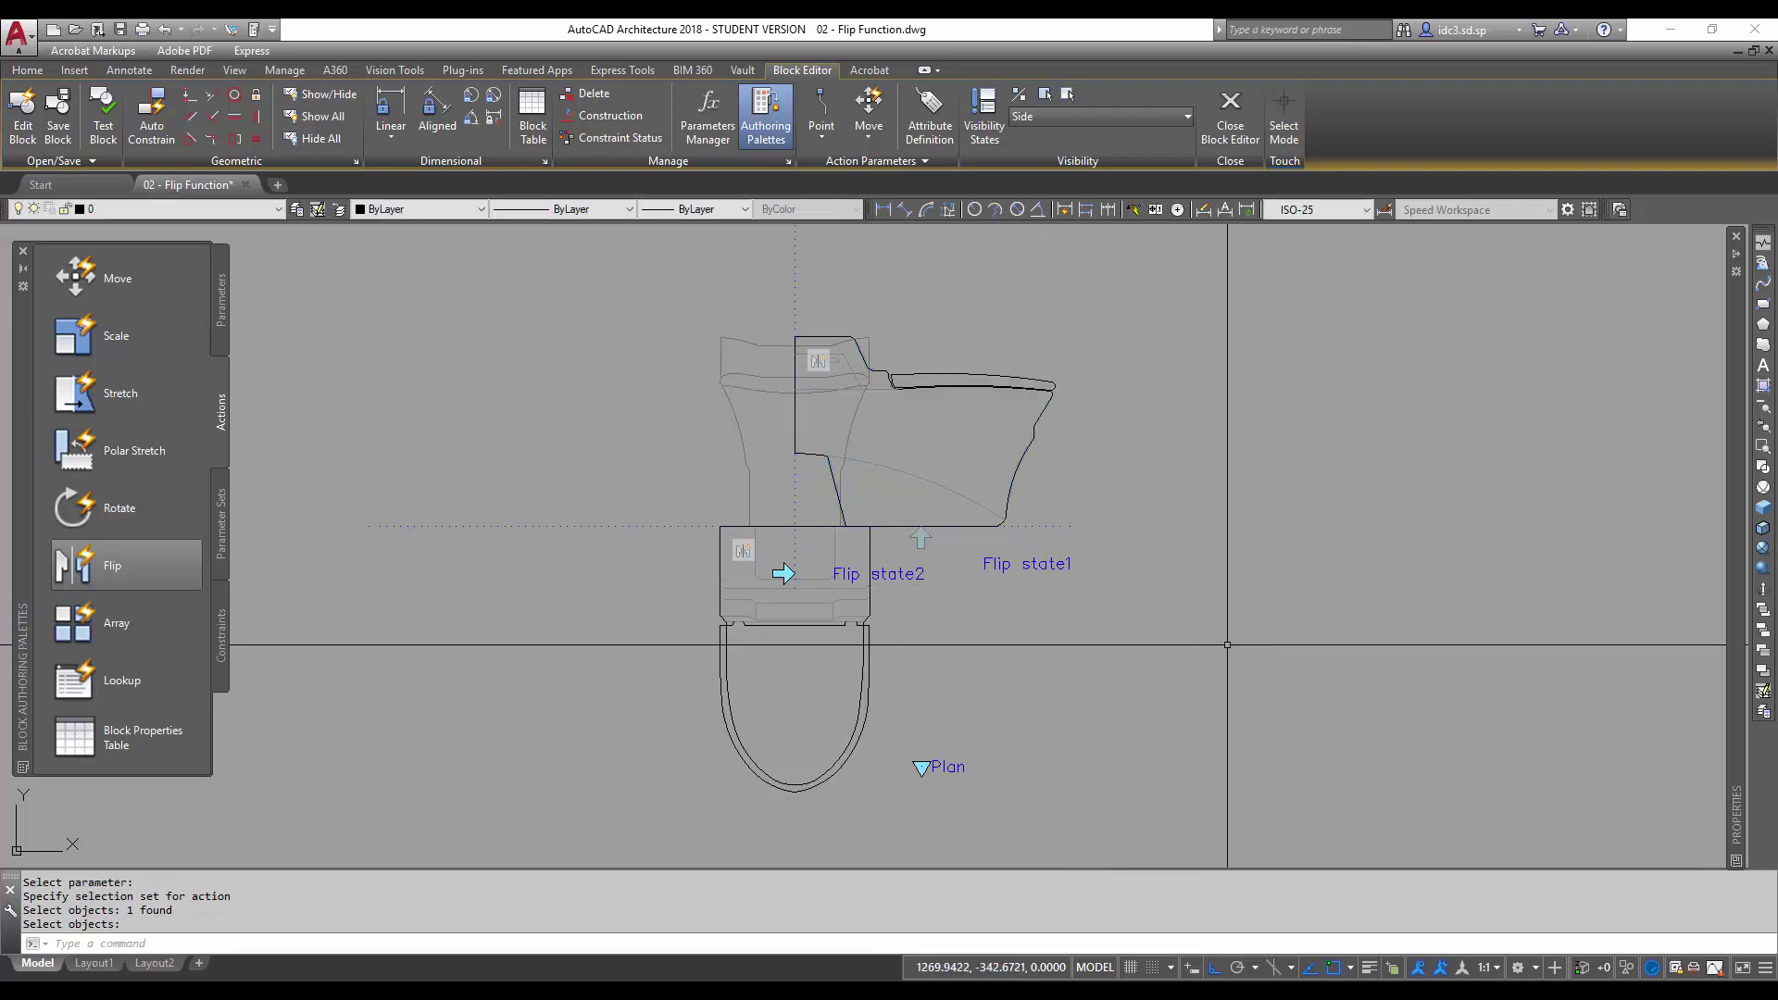
Close the Block Editor saving the changes, and select the toilet block.
left_click(1236, 141)
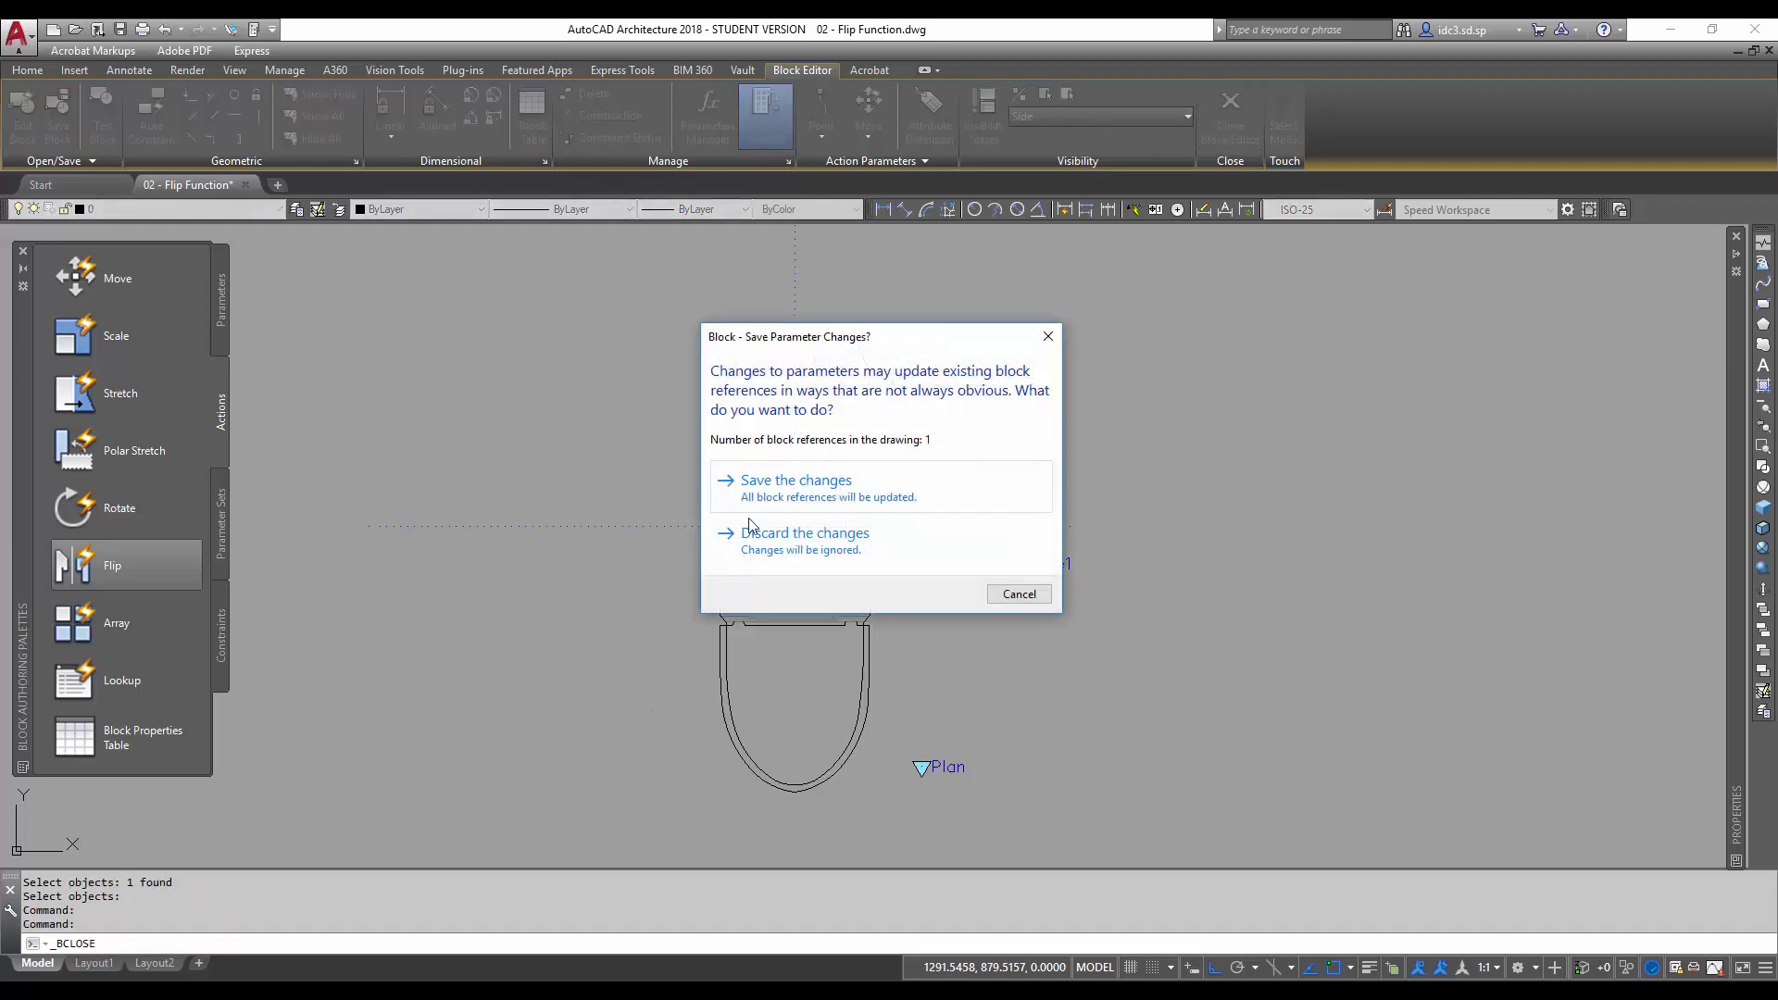
left_click(783, 494)
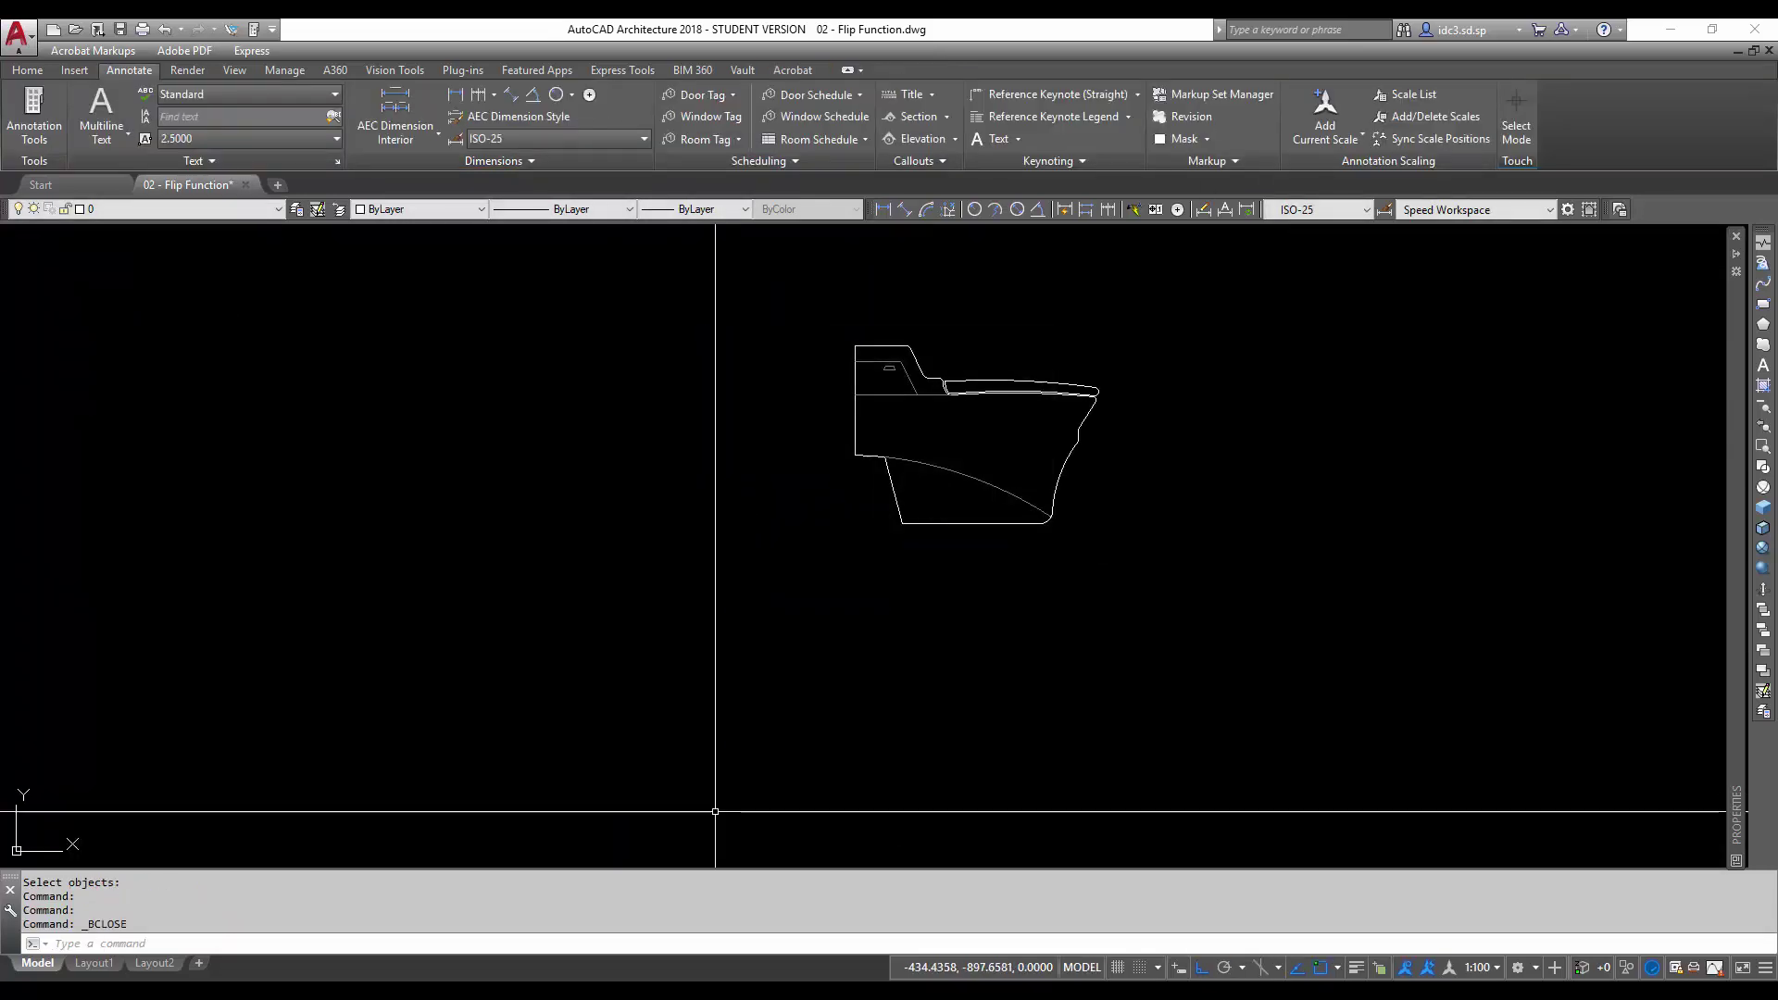
left_click(1119, 385)
left_click(1040, 469)
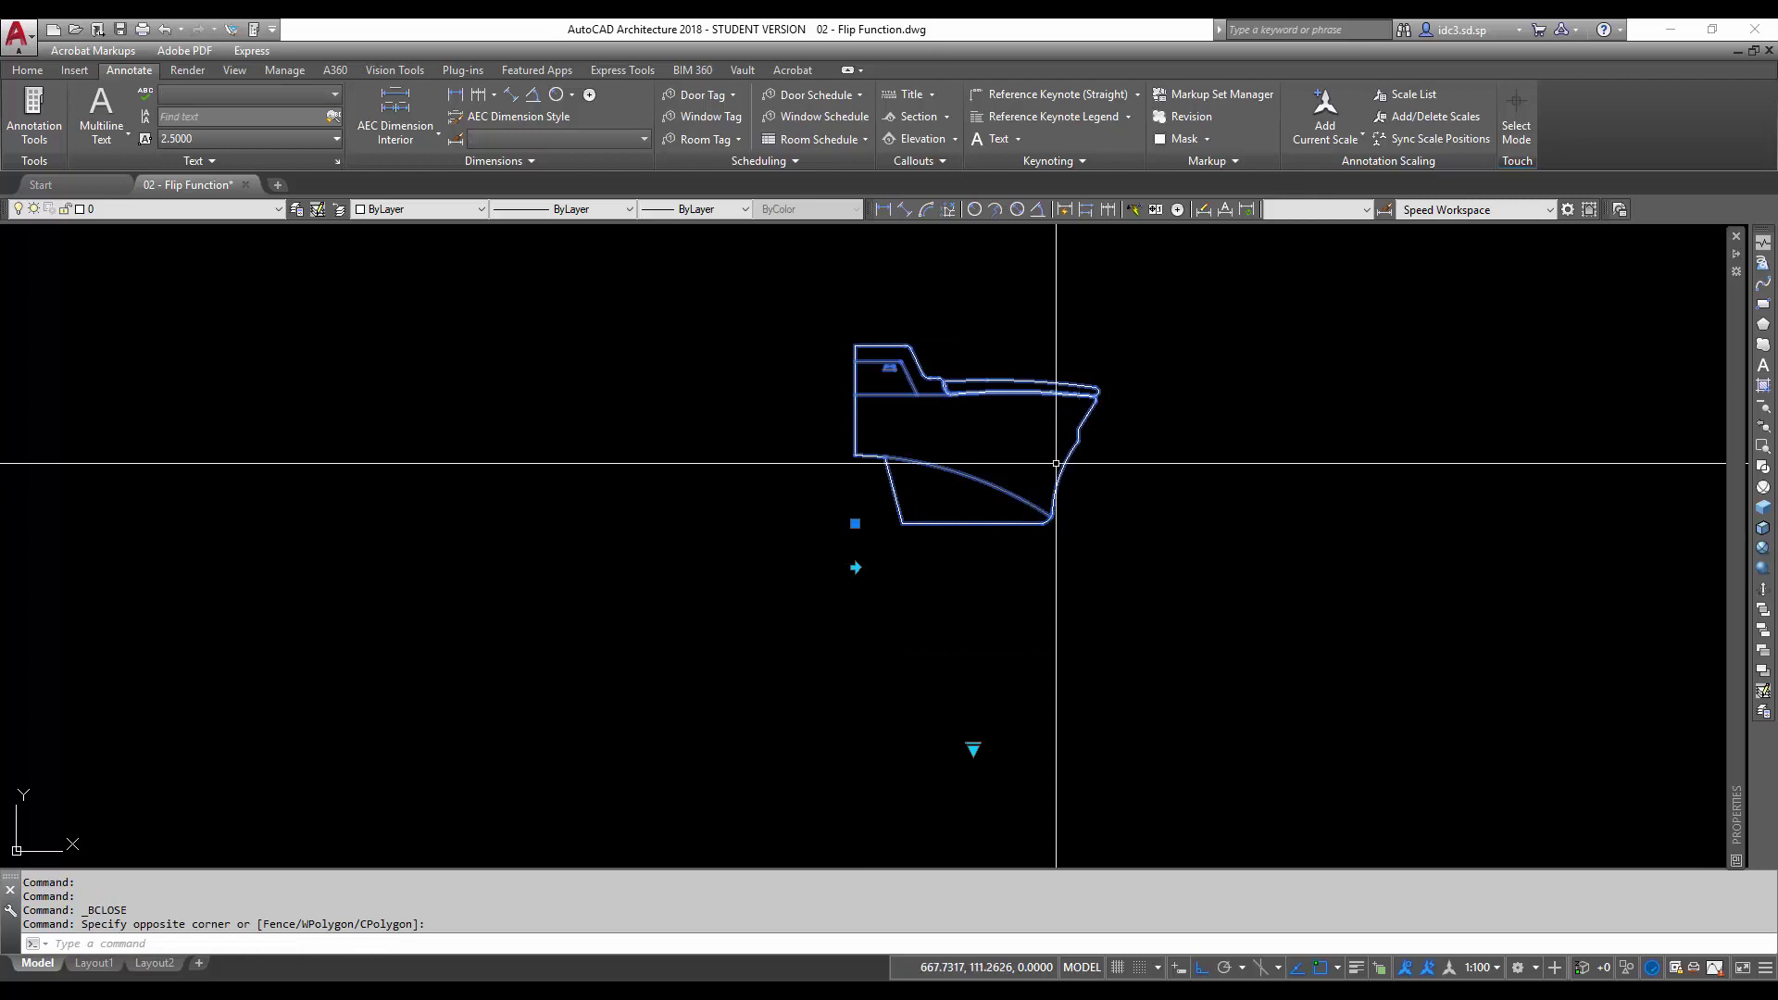
Toggle the flip grip six times to mirror the side elevation back and forth.
left_click(855, 567)
left_click(855, 567)
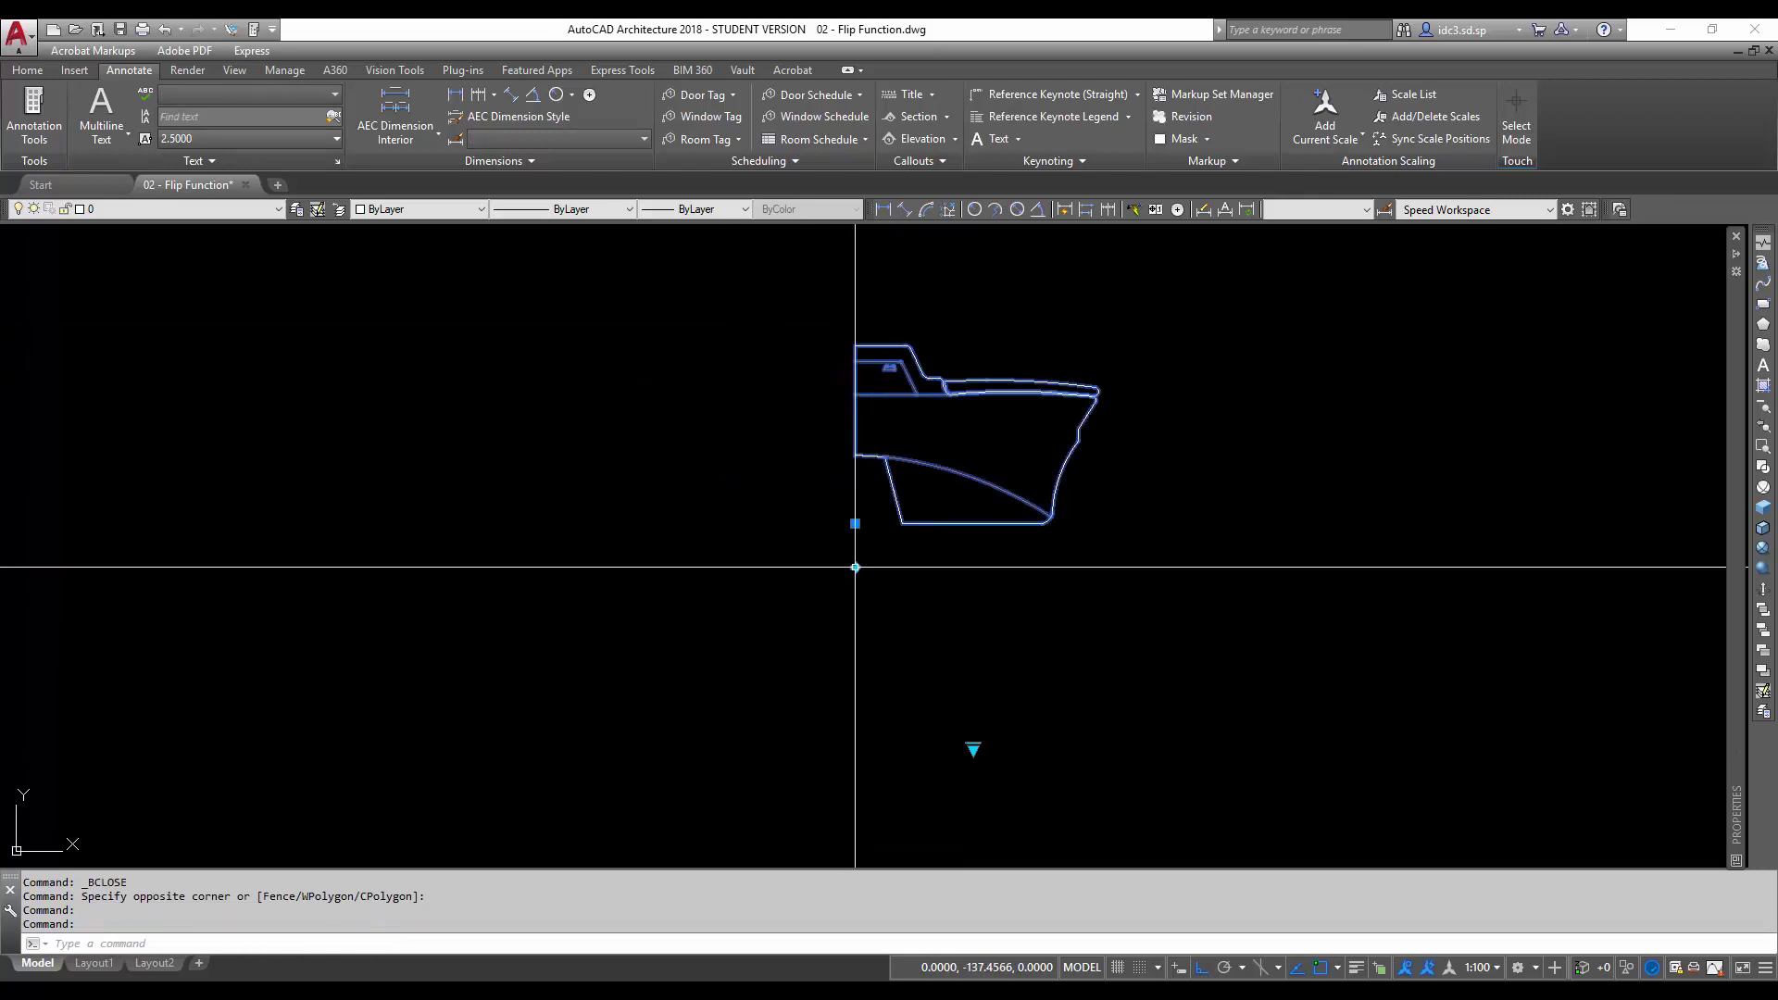
left_click(854, 567)
left_click(854, 567)
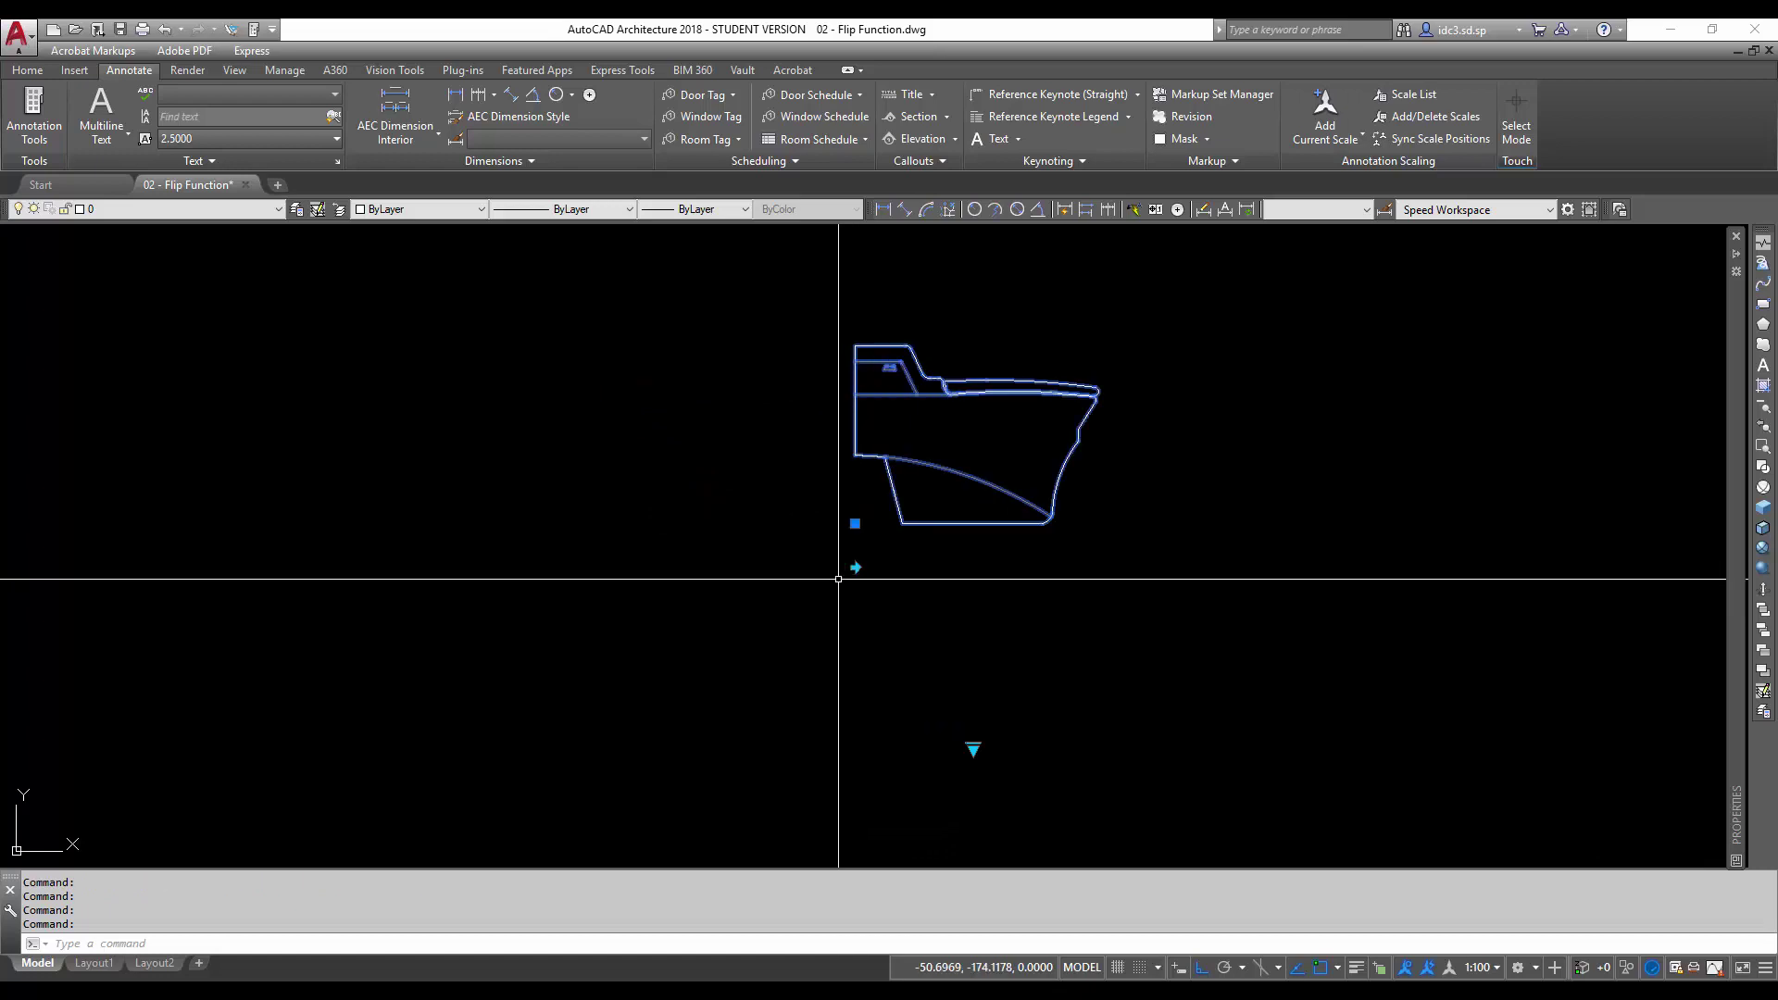
left_click(853, 567)
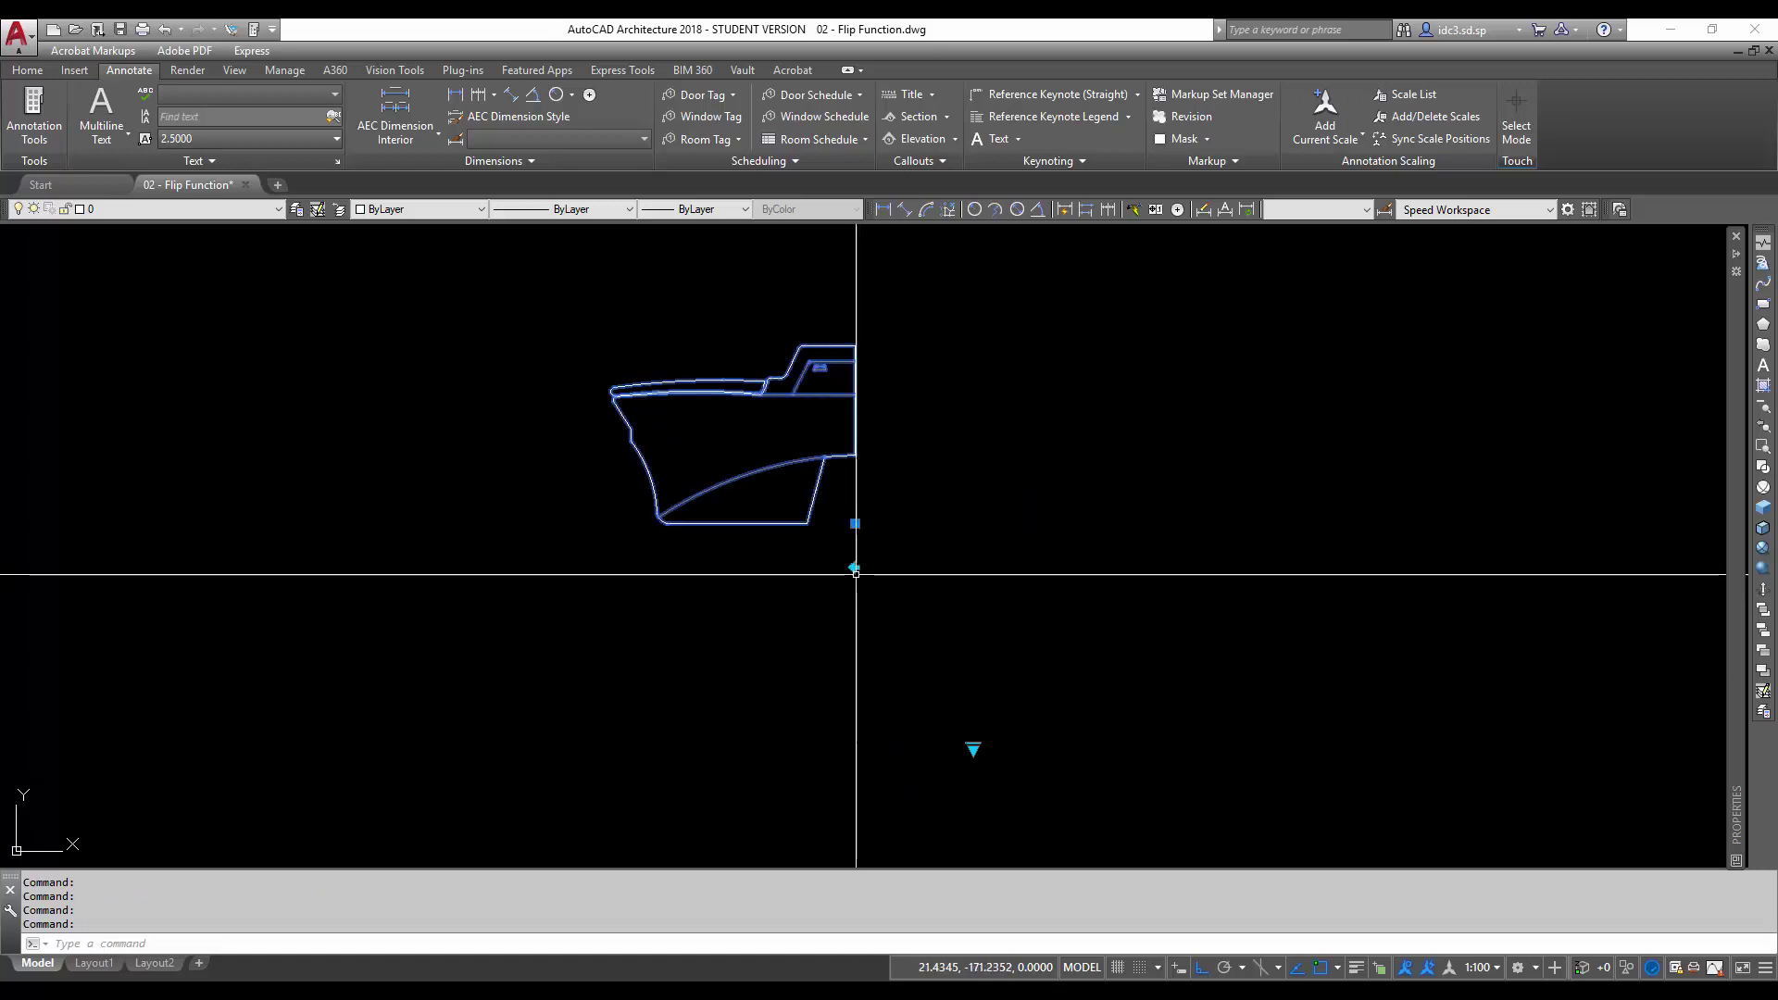
left_click(853, 568)
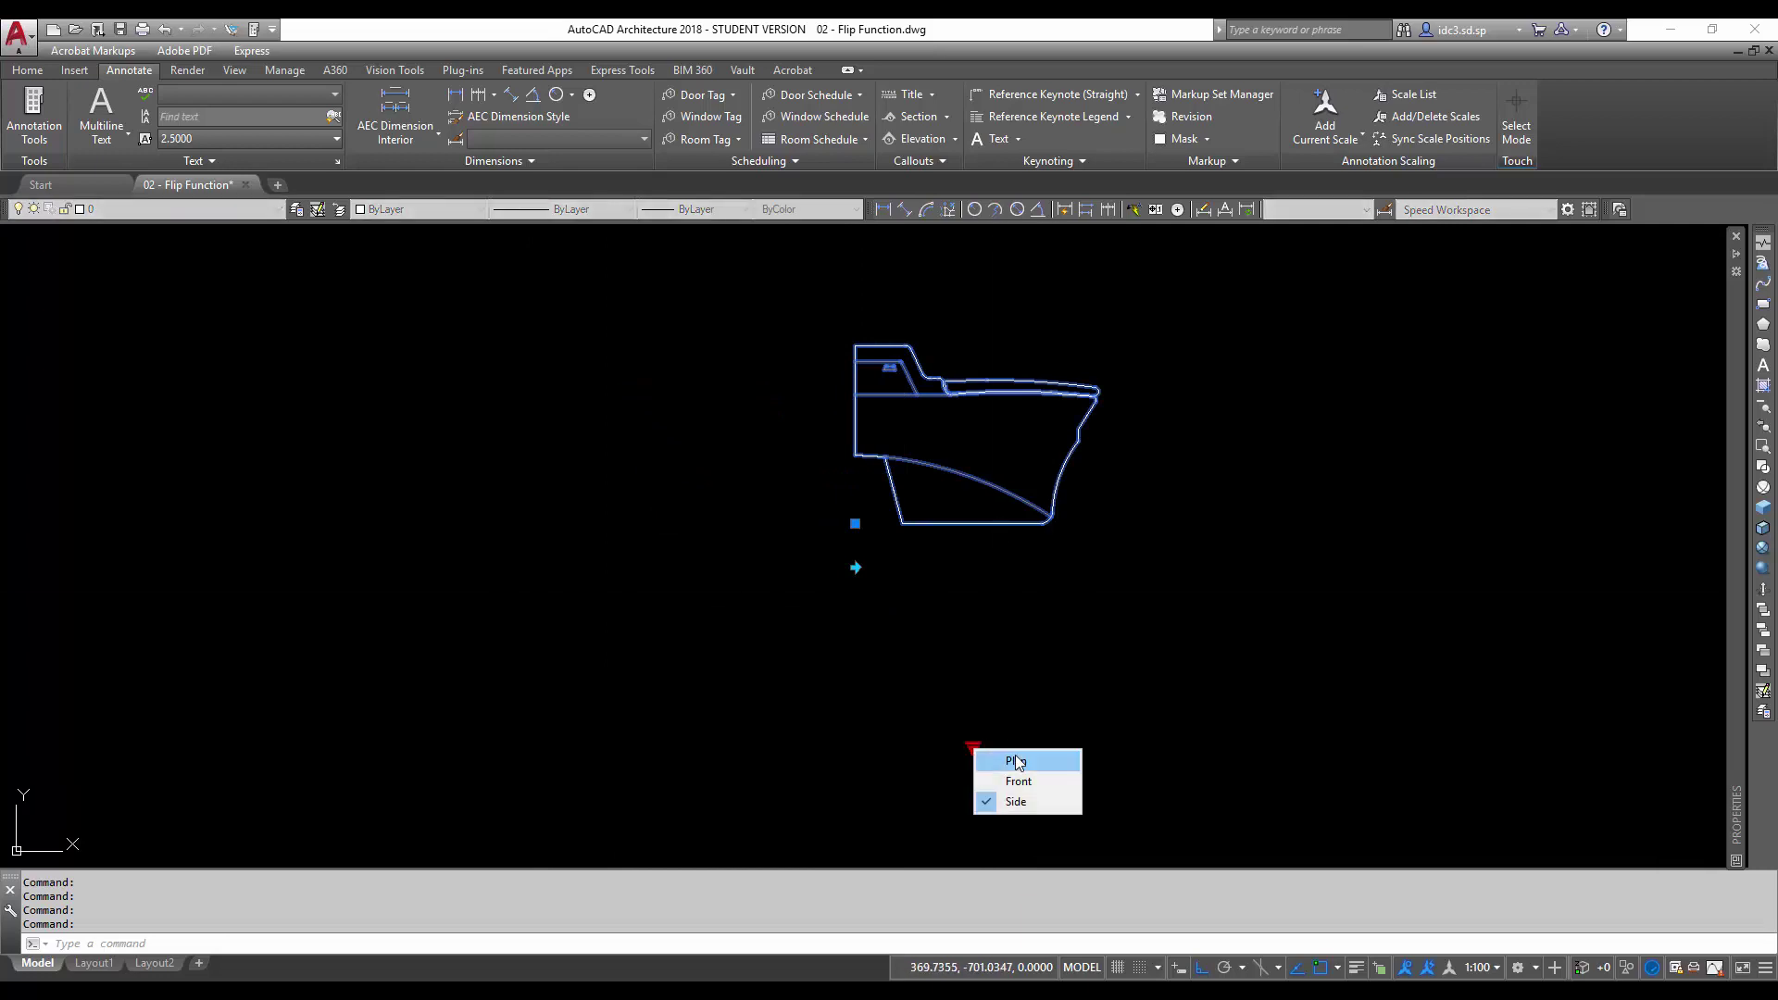
Show the Plan view and flip it about its base line and back to bowl-down.
left_click(1016, 762)
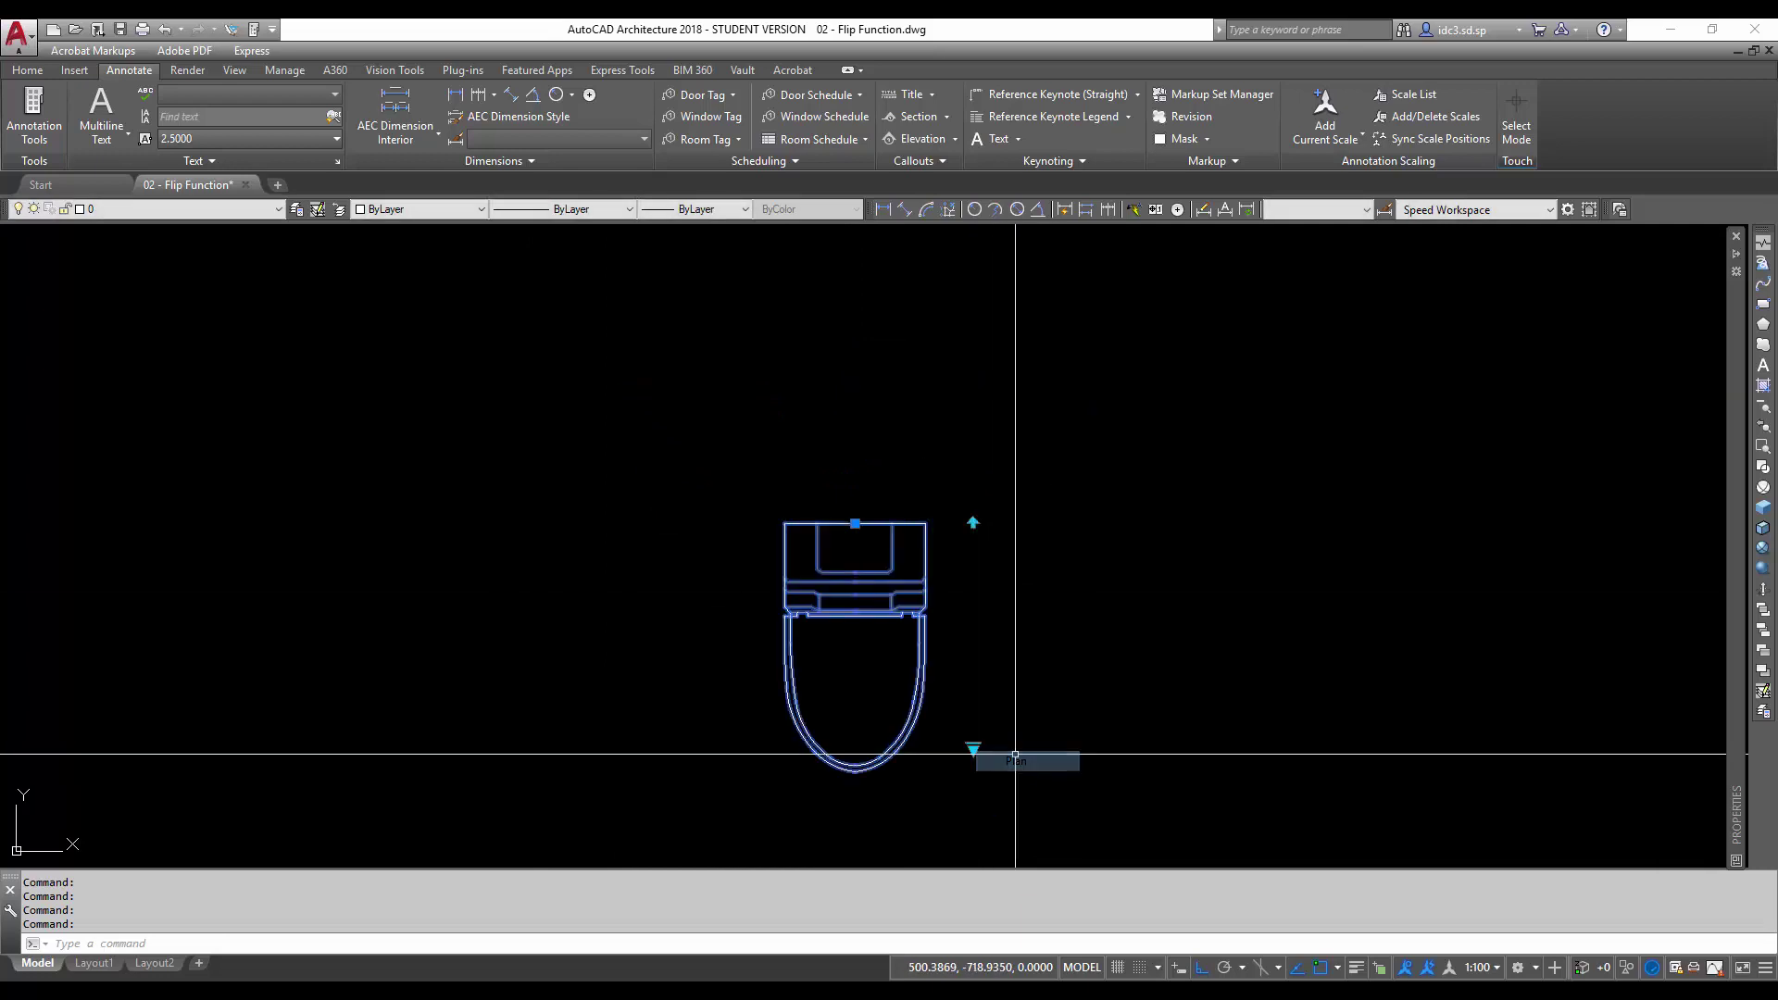
left_click(972, 523)
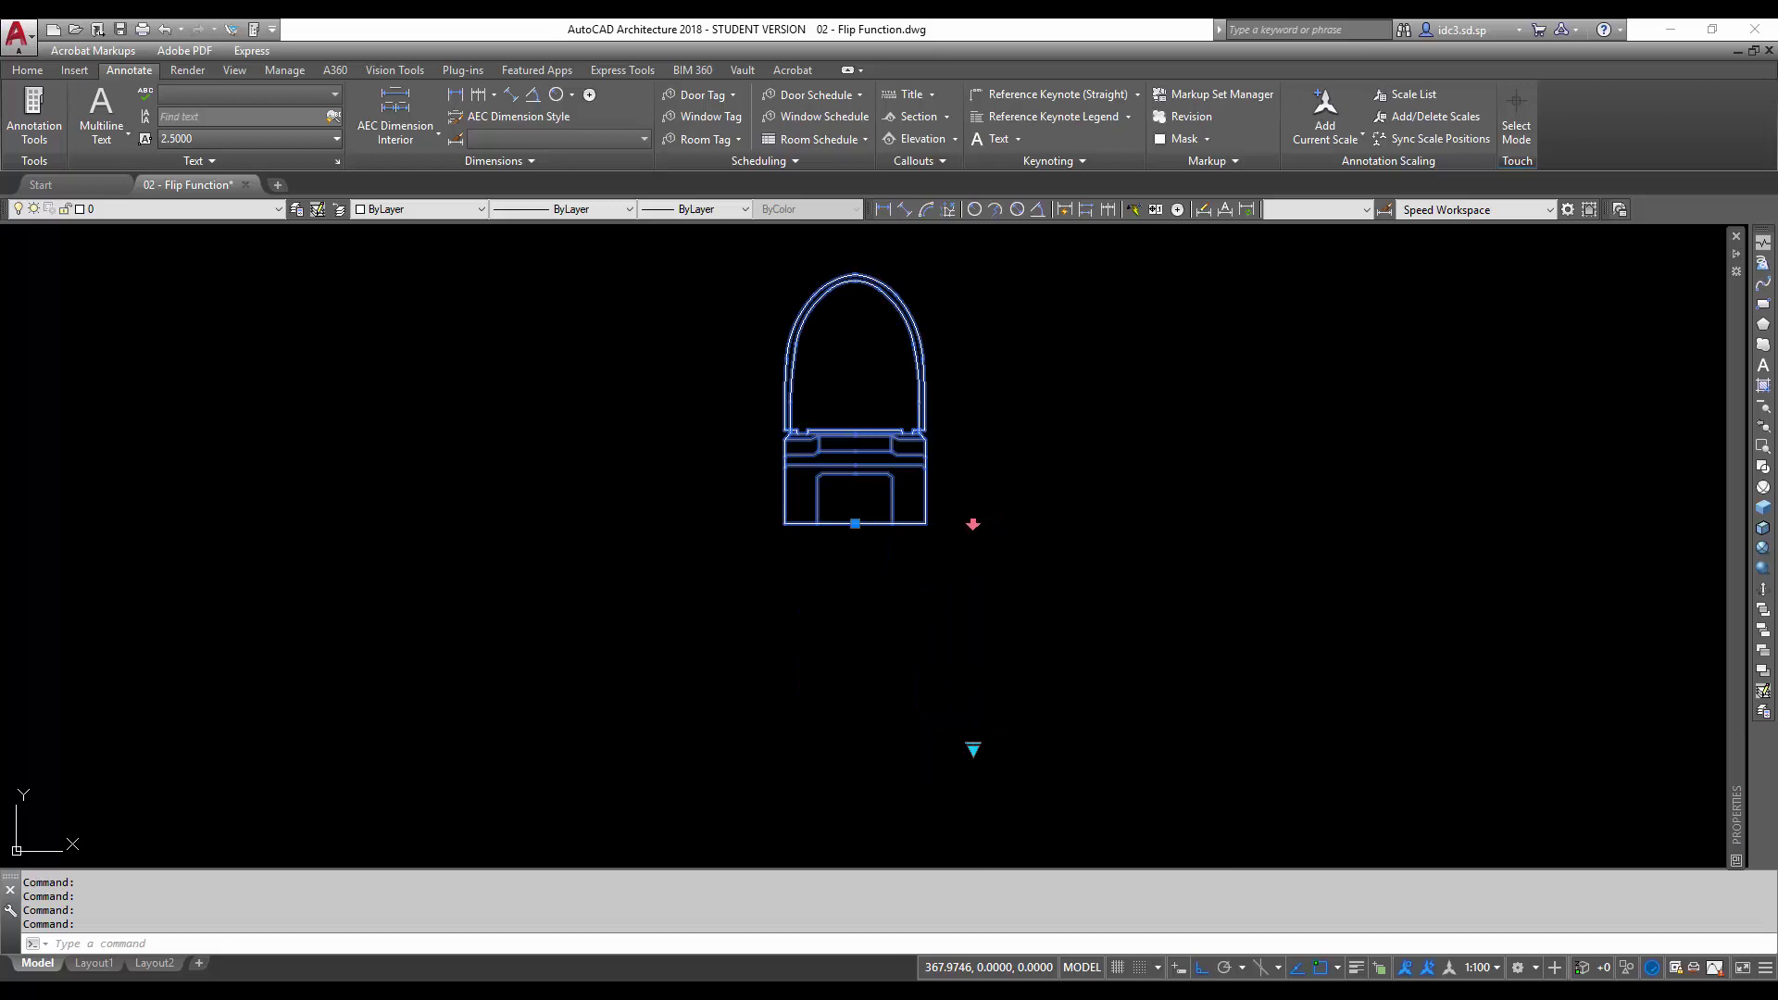
left_click(972, 523)
Switch to the Side view and mirror it horizontally twice, restoring it each time.
left_click(972, 749)
left_click(1008, 802)
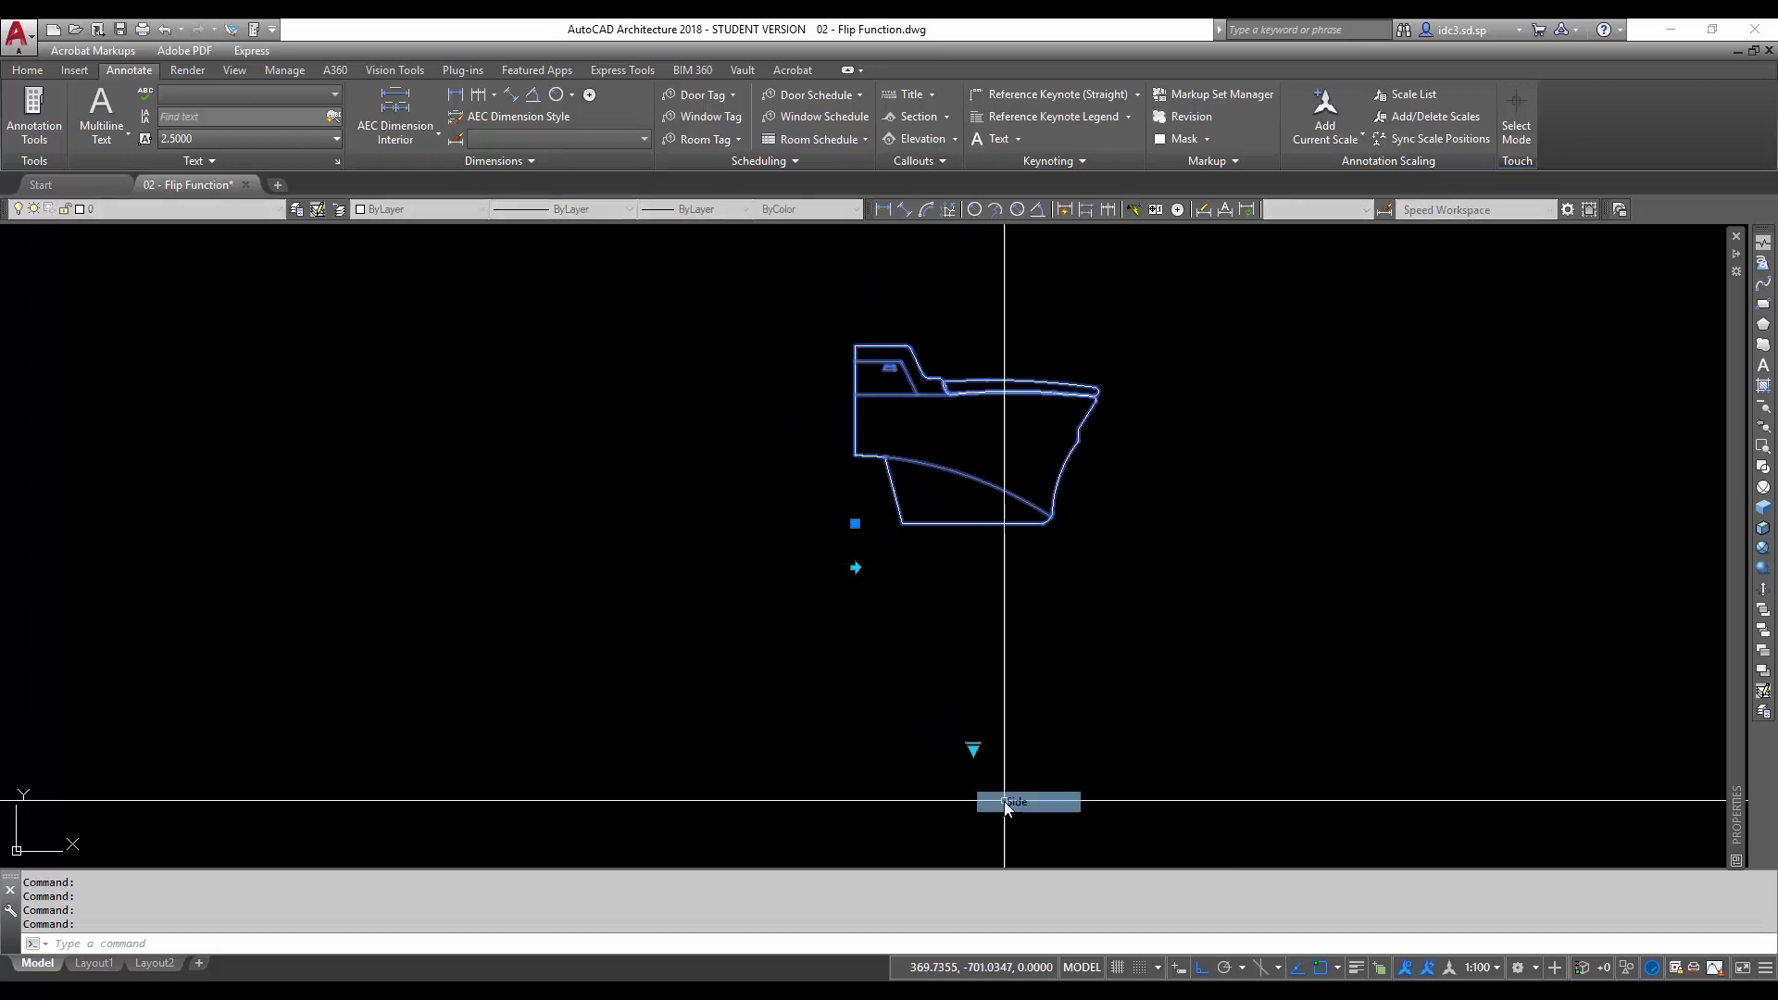
left_click(854, 567)
left_click(855, 567)
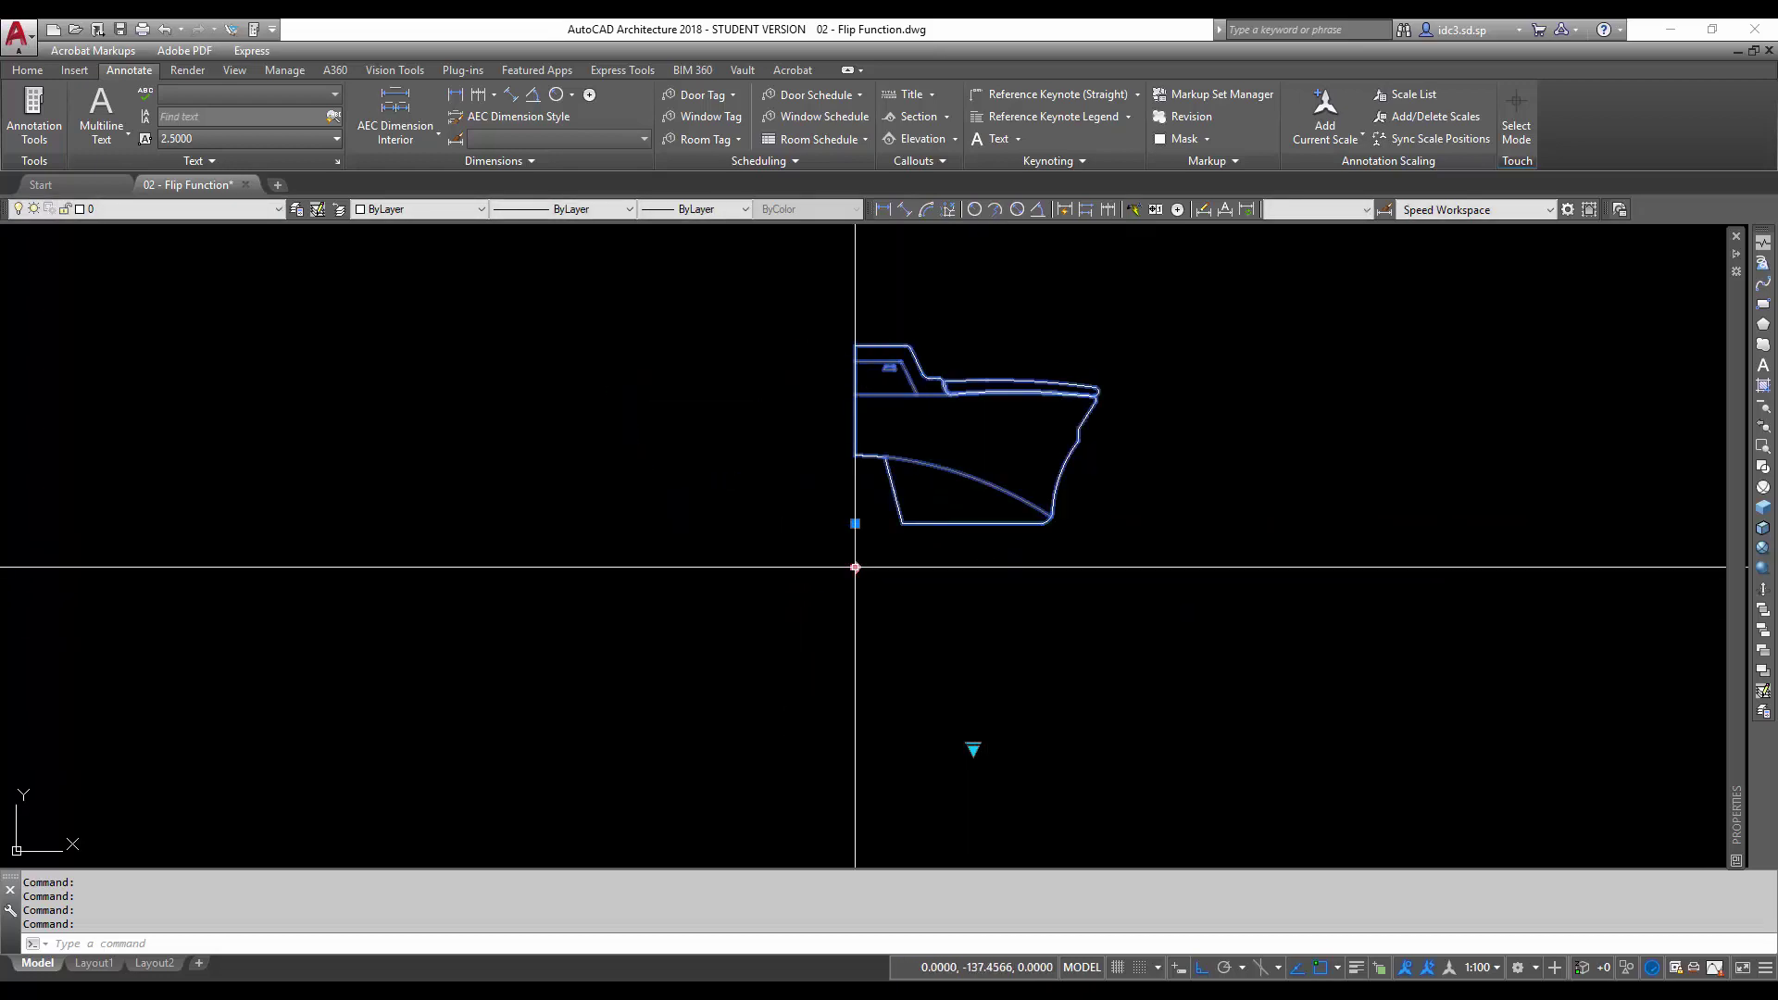
left_click(855, 566)
left_click(855, 566)
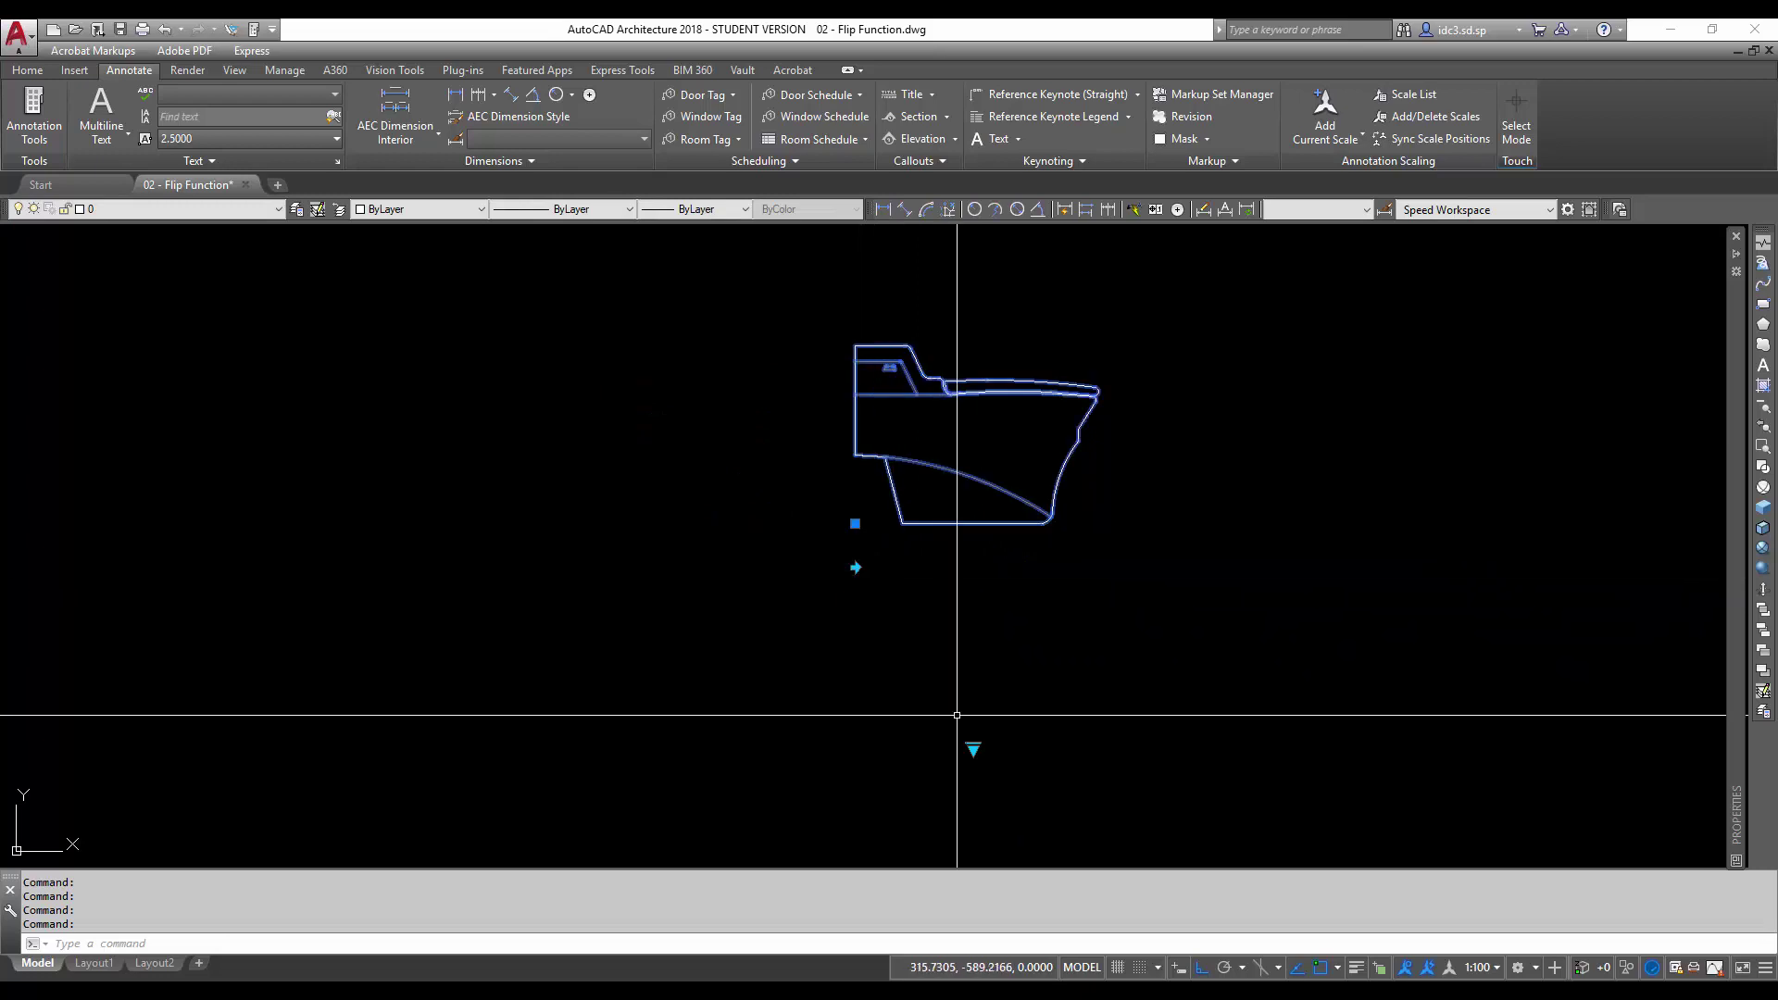
Display the Front view, then return the block to its Plan view.
left_click(973, 749)
left_click(1015, 782)
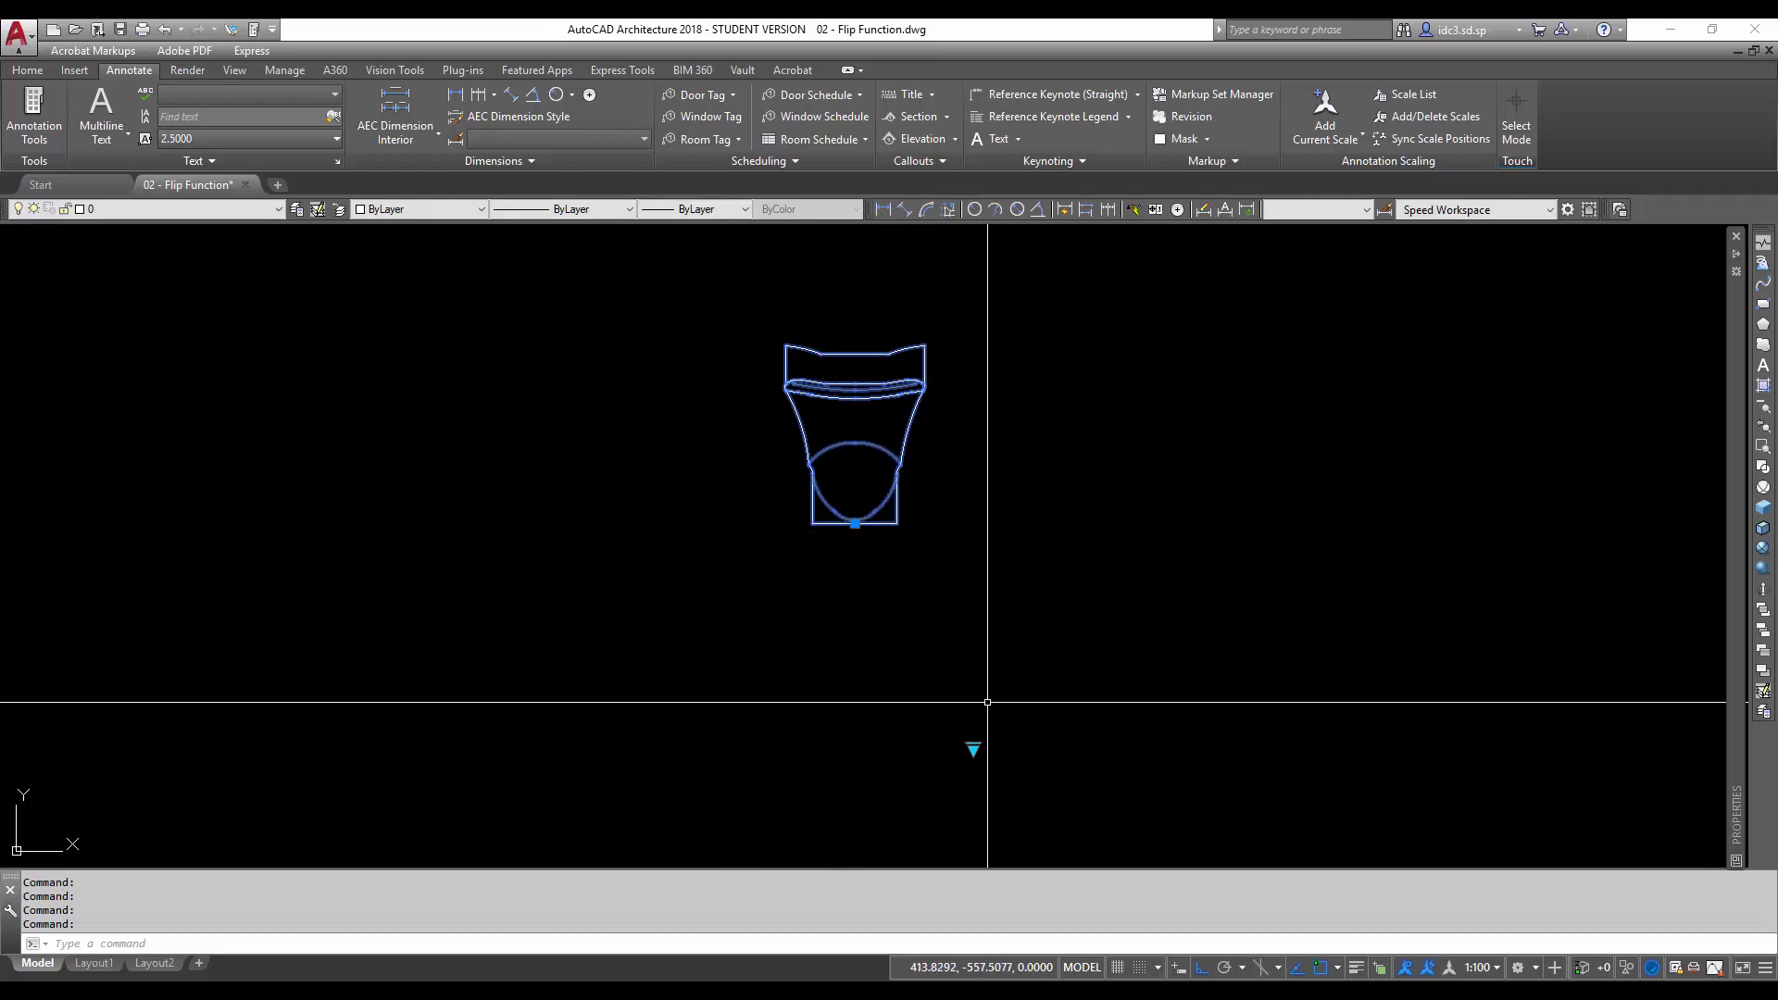
left_click(979, 744)
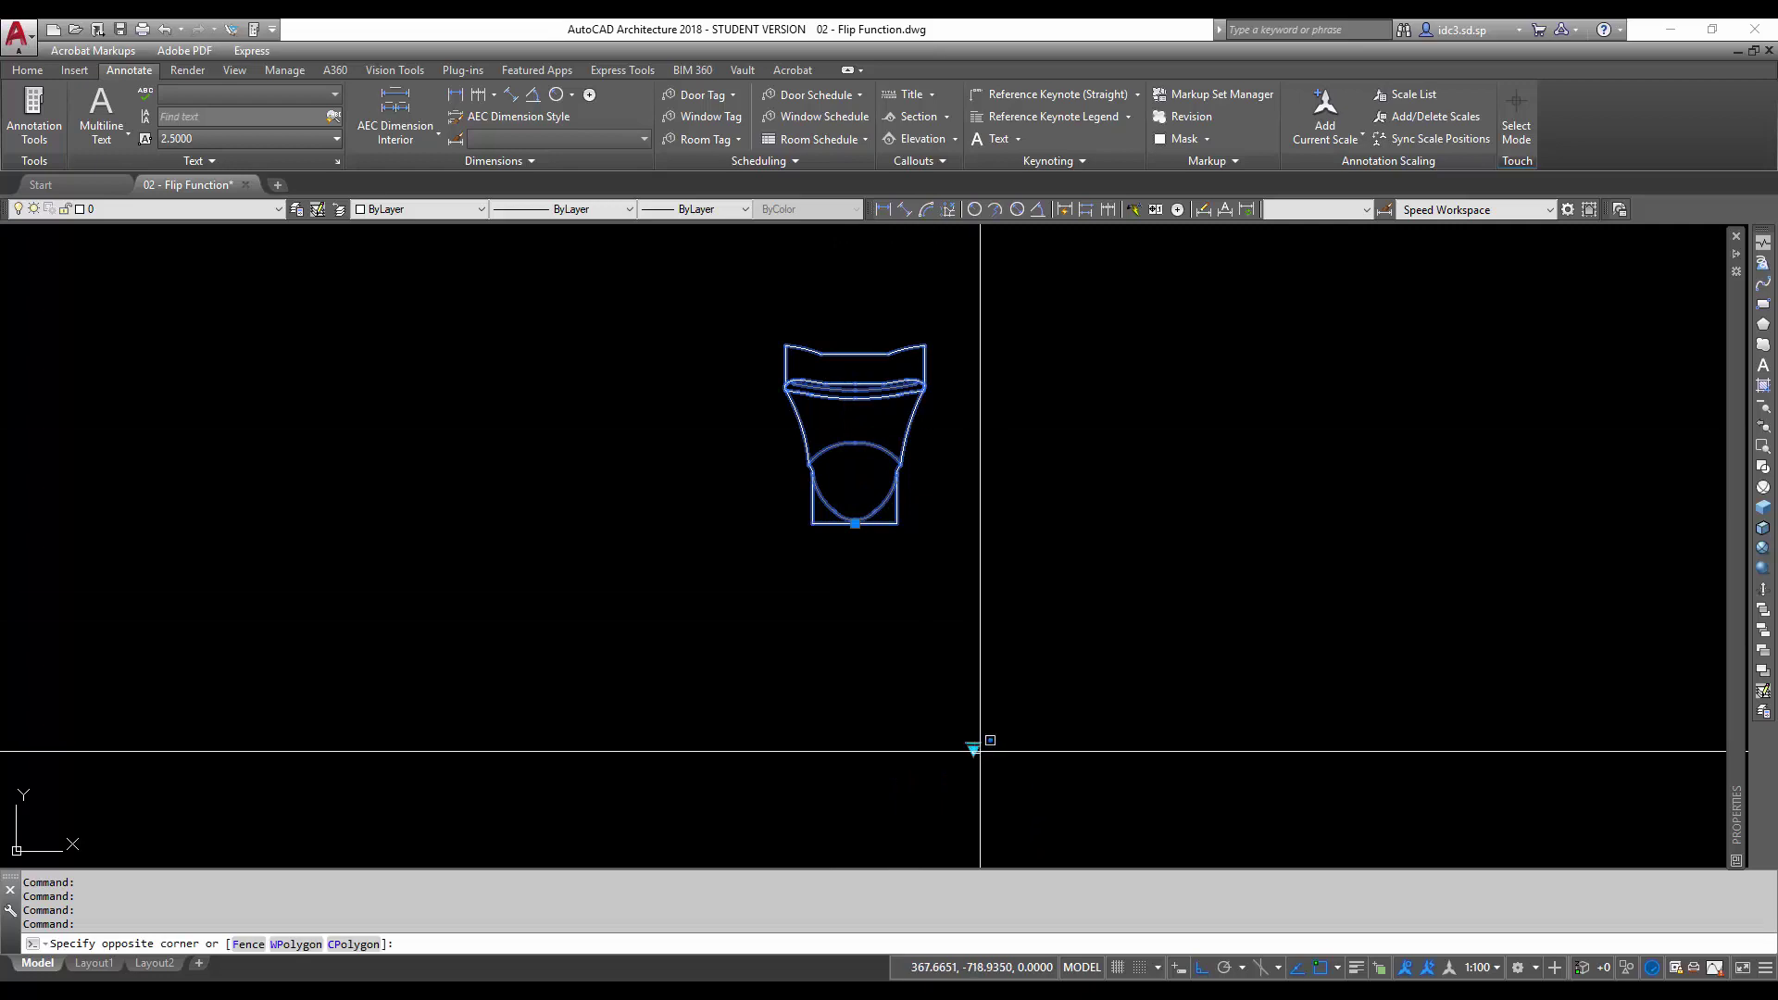
left_click(973, 747)
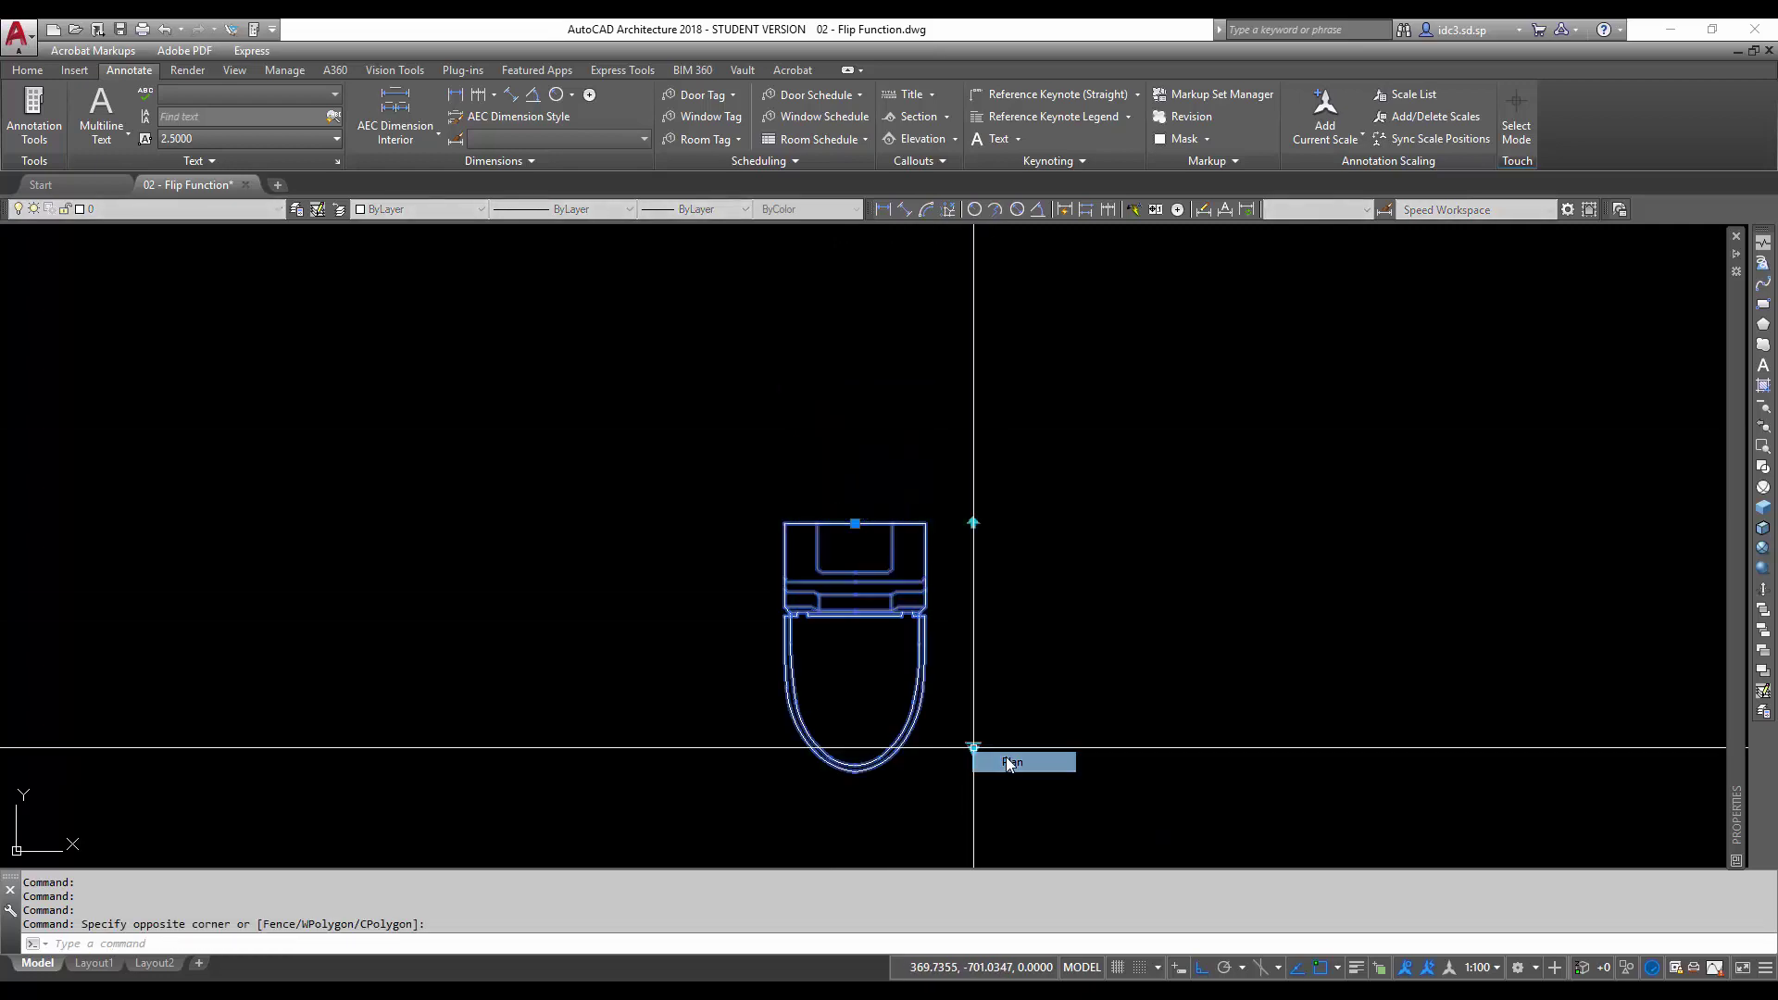